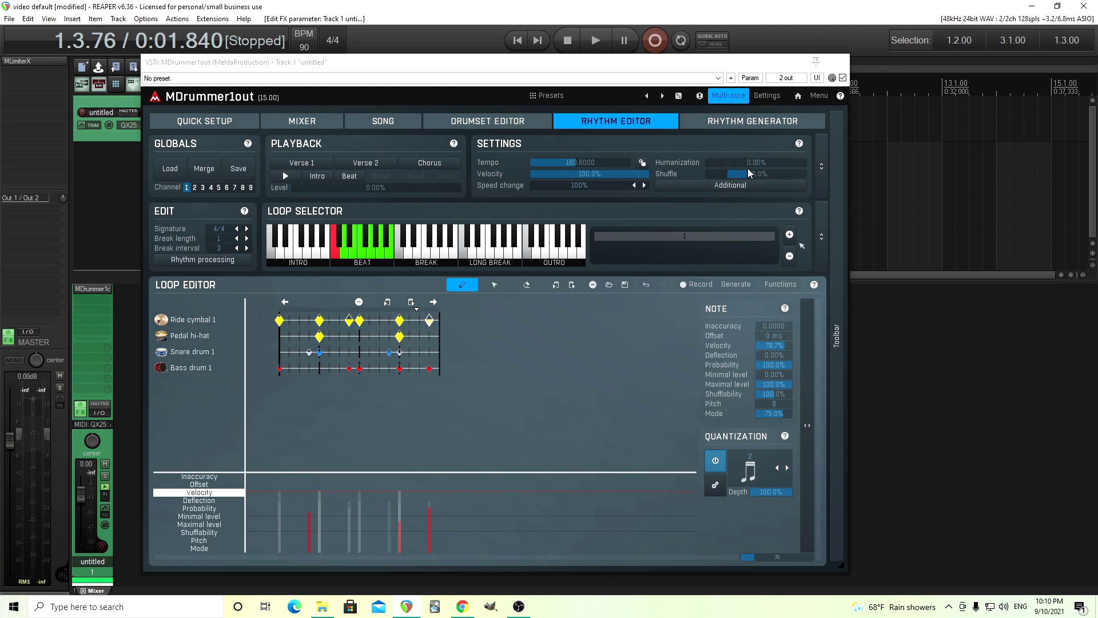
# Step: Push the shuffle to about -51%, then play and stop the ride, hi-hat, snare and kick beat
pyautogui.moveTo(749, 173); pyautogui.dragTo(749, 181)
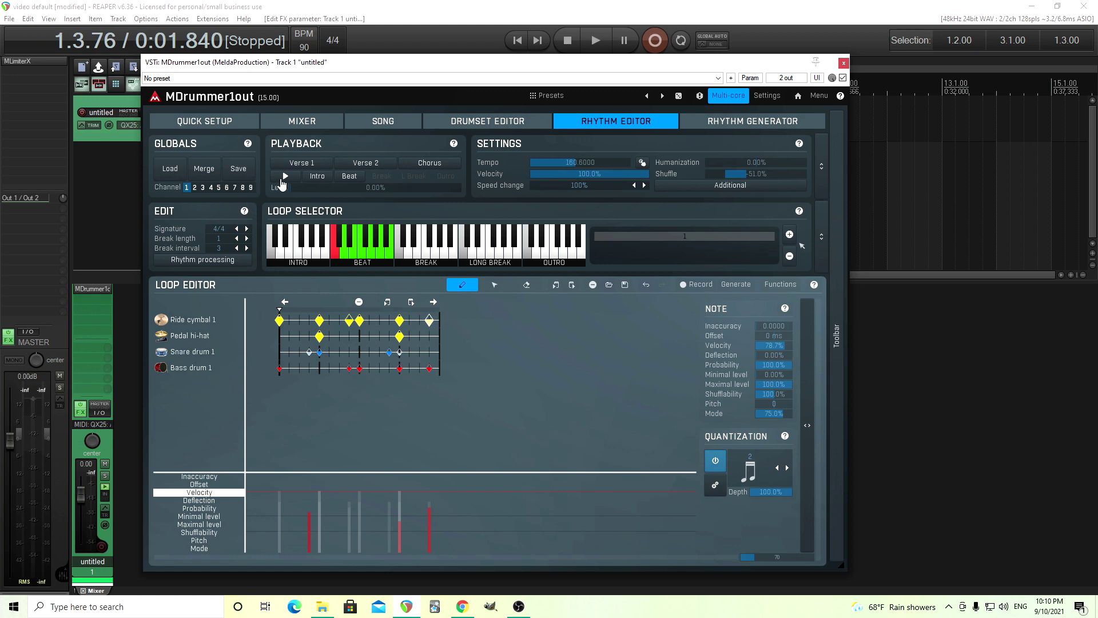
pyautogui.click(286, 177)
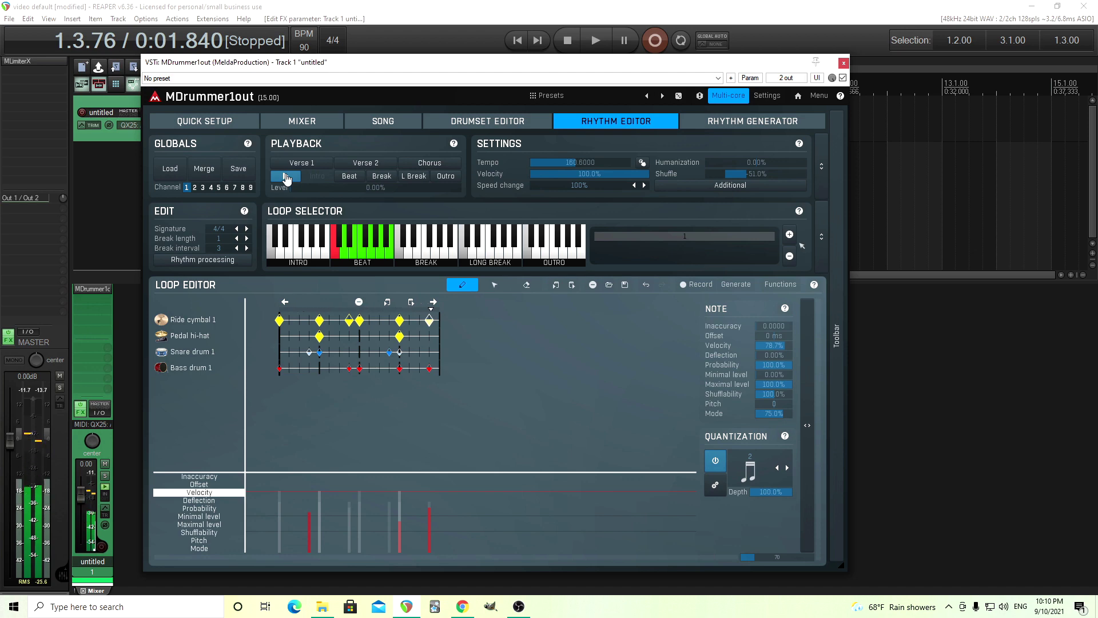
pyautogui.click(286, 179)
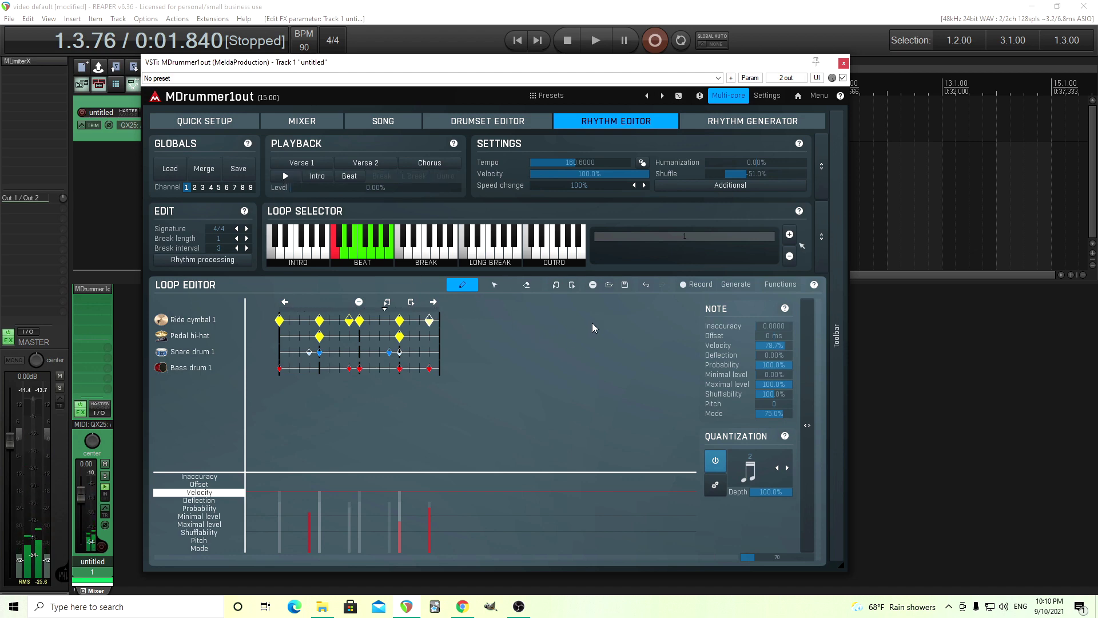
# Step: Turn off automatic breaks and sequencer mode, select an empty break slot, and open the Midi fills folder
pyautogui.click(722, 186)
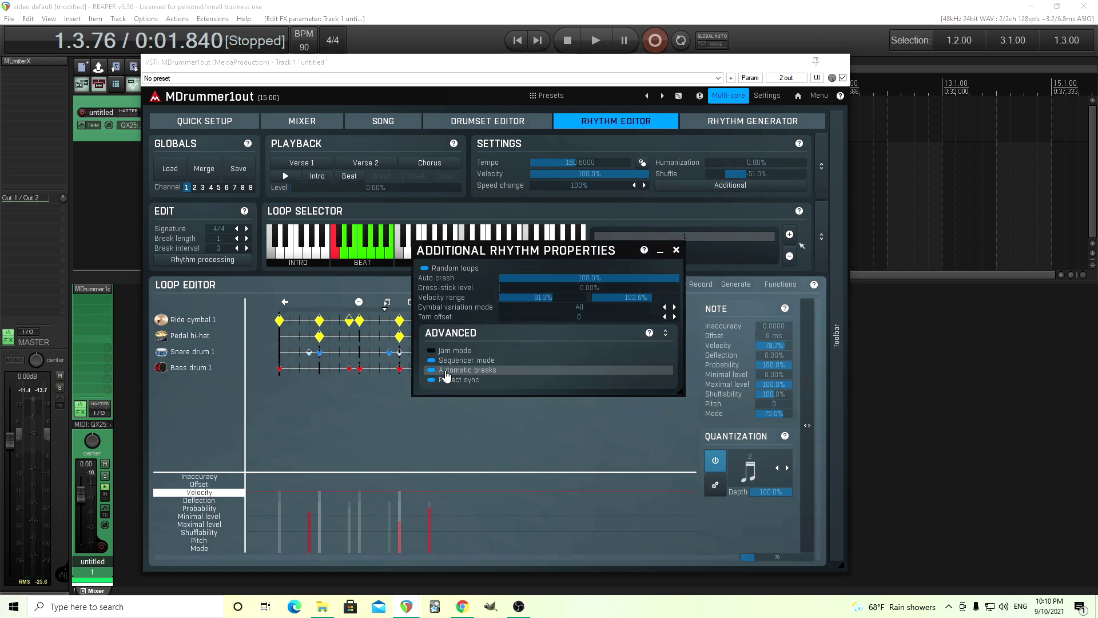
pyautogui.click(445, 372)
pyautogui.click(478, 364)
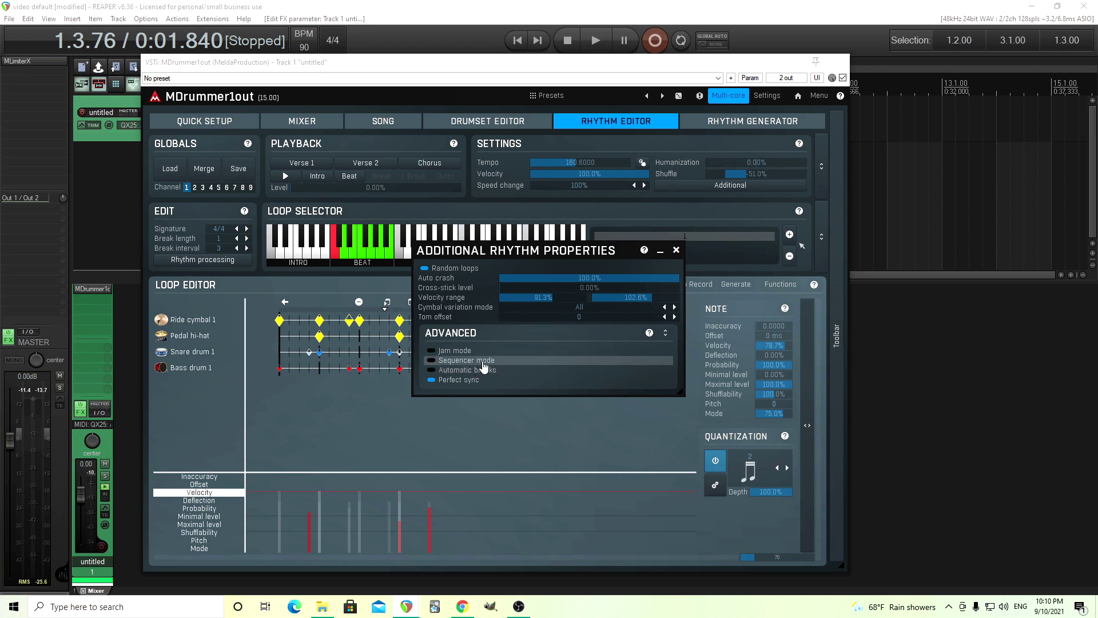
pyautogui.click(676, 250)
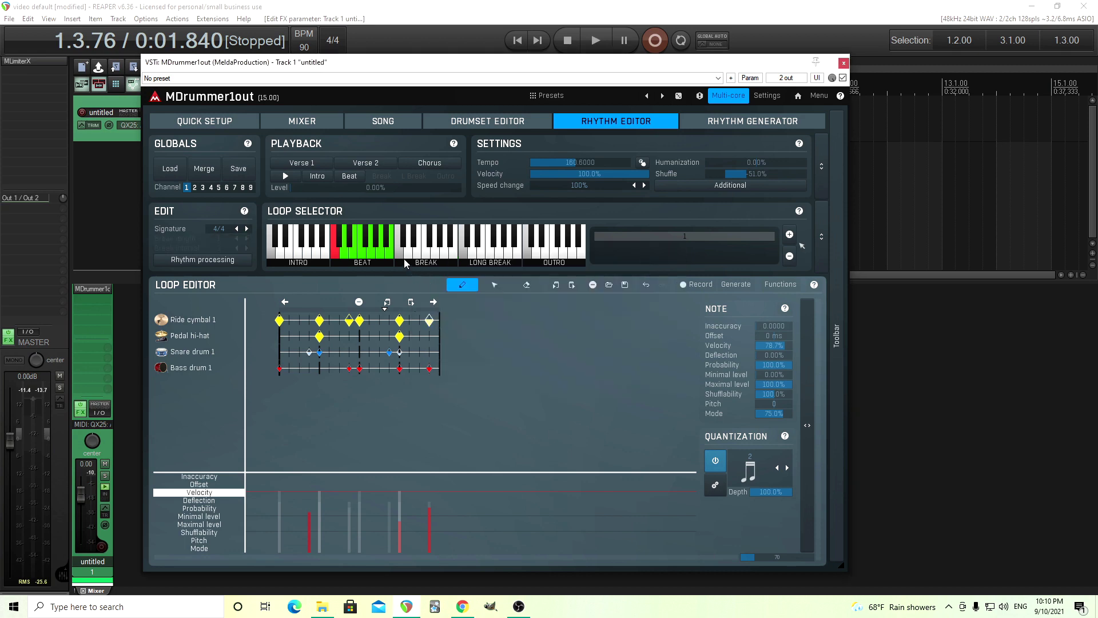
pyautogui.click(399, 251)
pyautogui.click(324, 606)
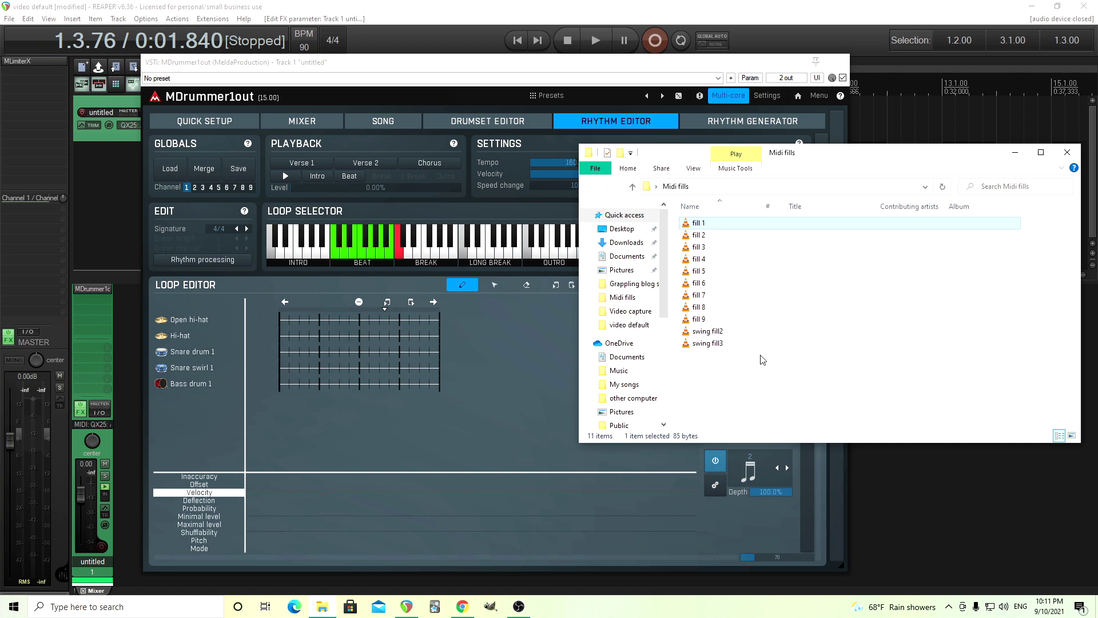
# Step: Drag fill 1 from Explorer onto the break loop editor and confirm the MIDI import settings
pyautogui.moveTo(721, 230); pyautogui.dragTo(389, 340)
pyautogui.moveTo(297, 344); pyautogui.dragTo(297, 344)
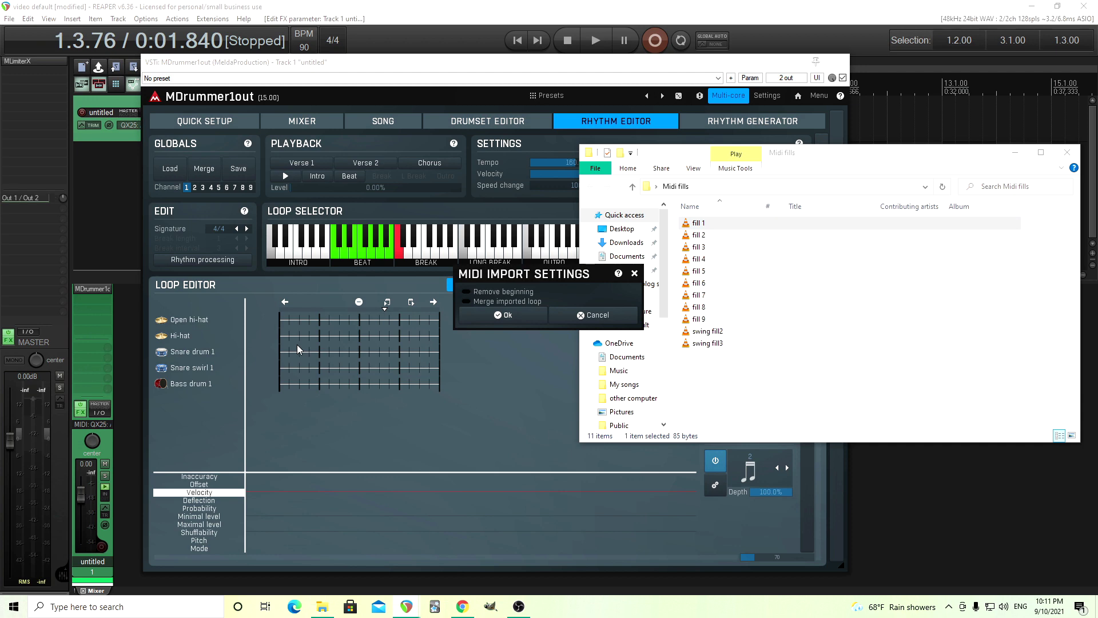
pyautogui.click(507, 316)
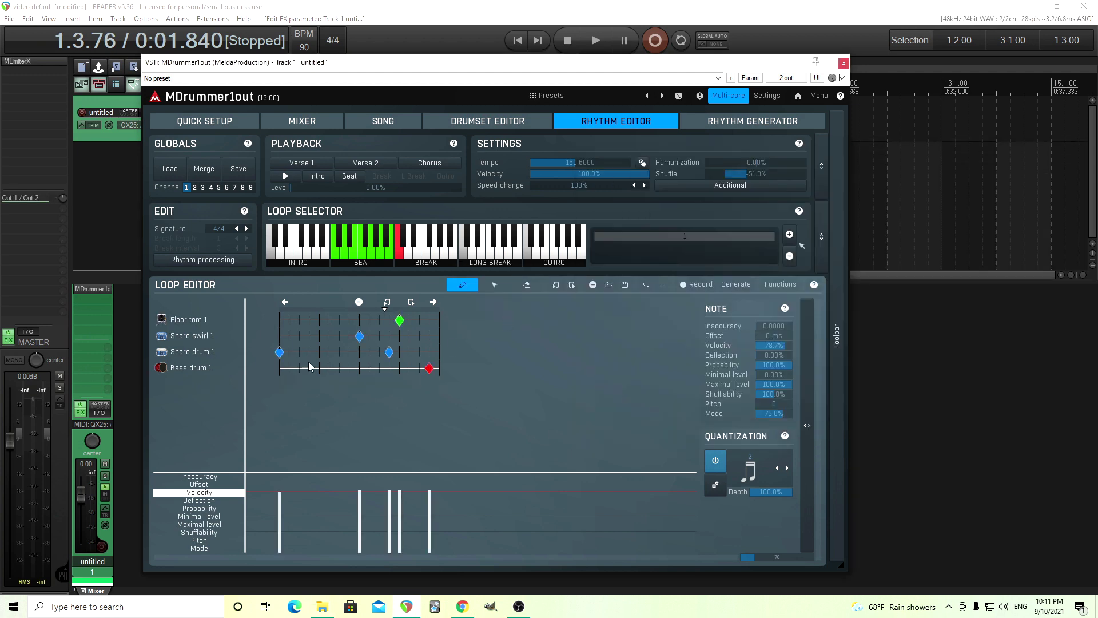
pyautogui.click(283, 178)
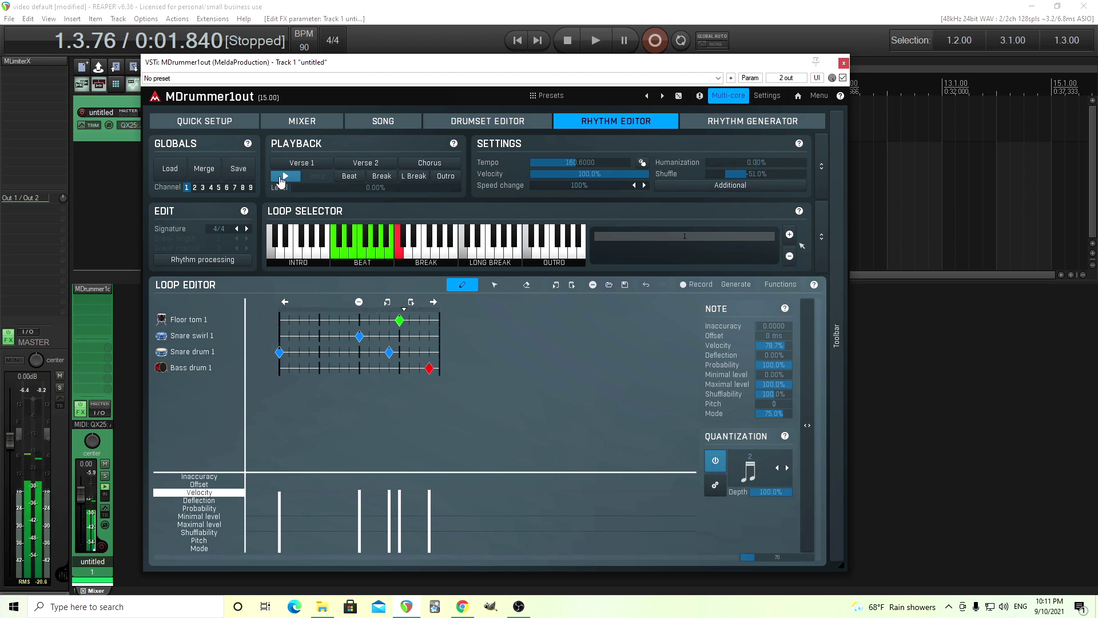
pyautogui.click(282, 177)
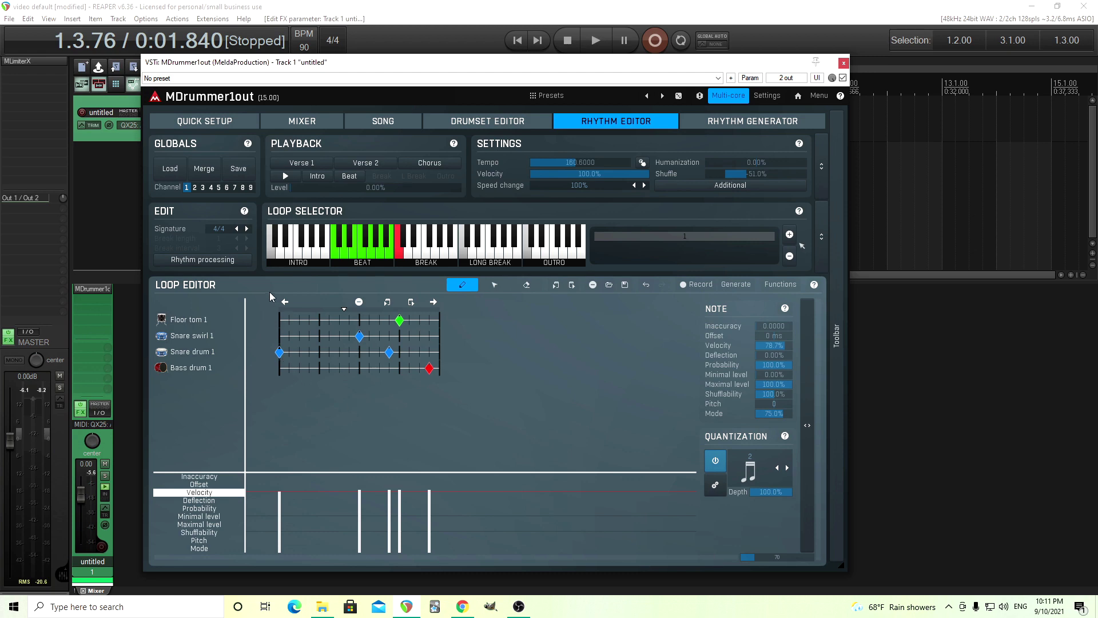
# Step: Clear the current loop, then use Batch MIDI import on the Midi fills folder with Loop type Short break
pyautogui.click(358, 303)
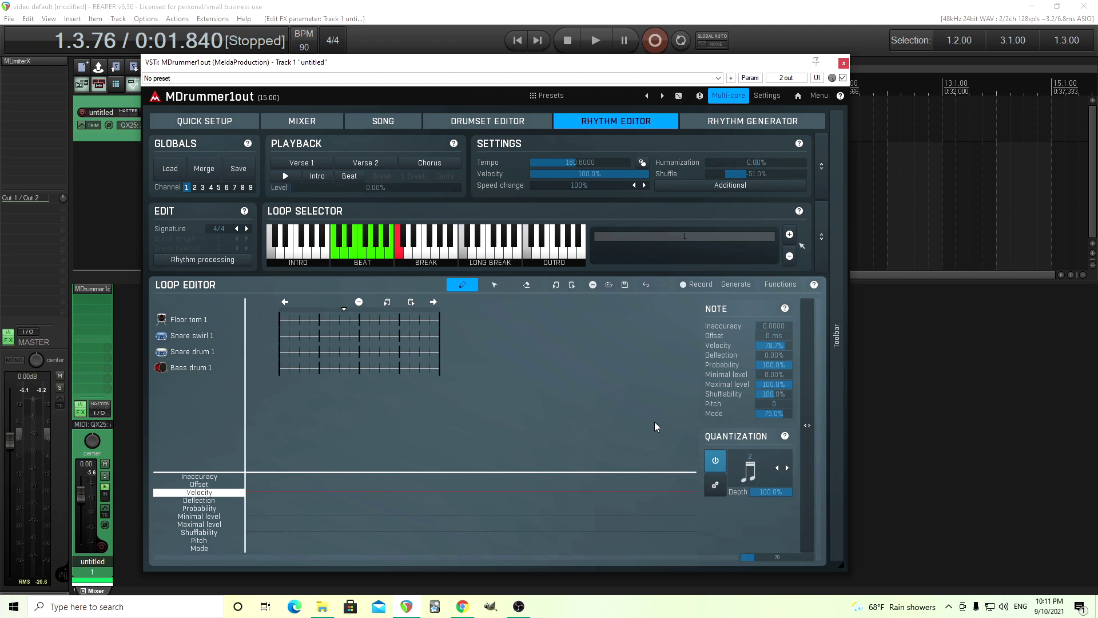
pyautogui.click(211, 261)
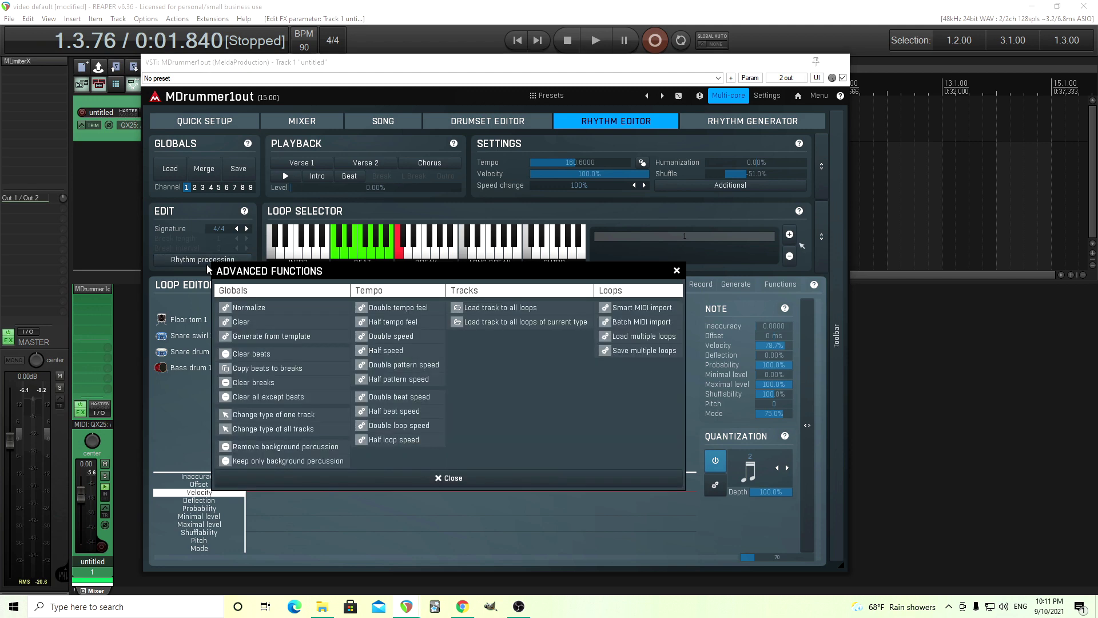
pyautogui.click(641, 322)
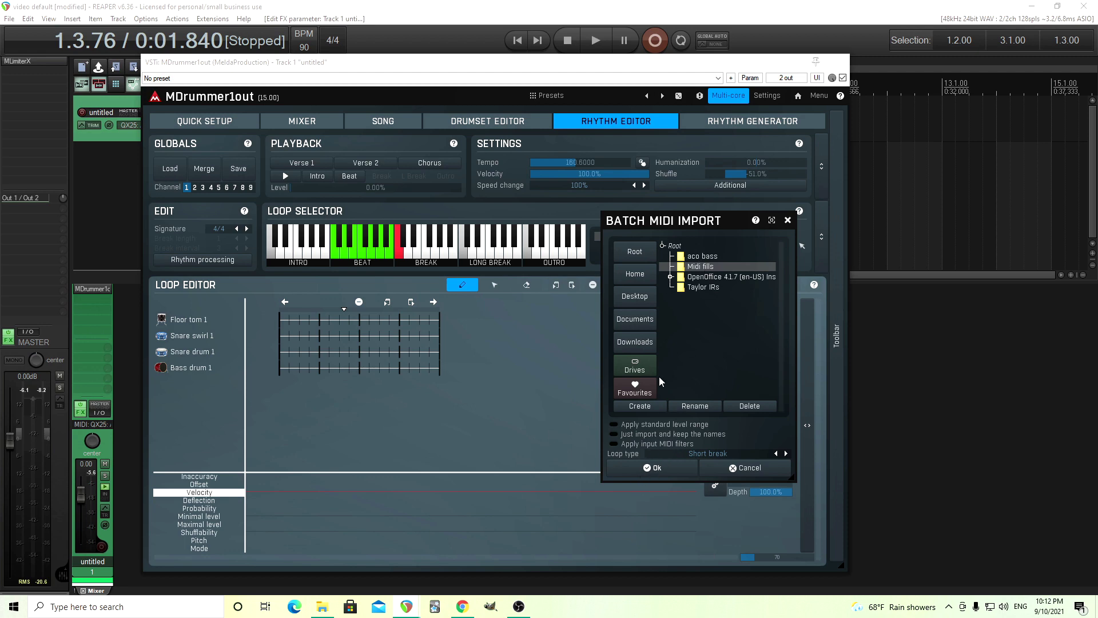
pyautogui.click(712, 455)
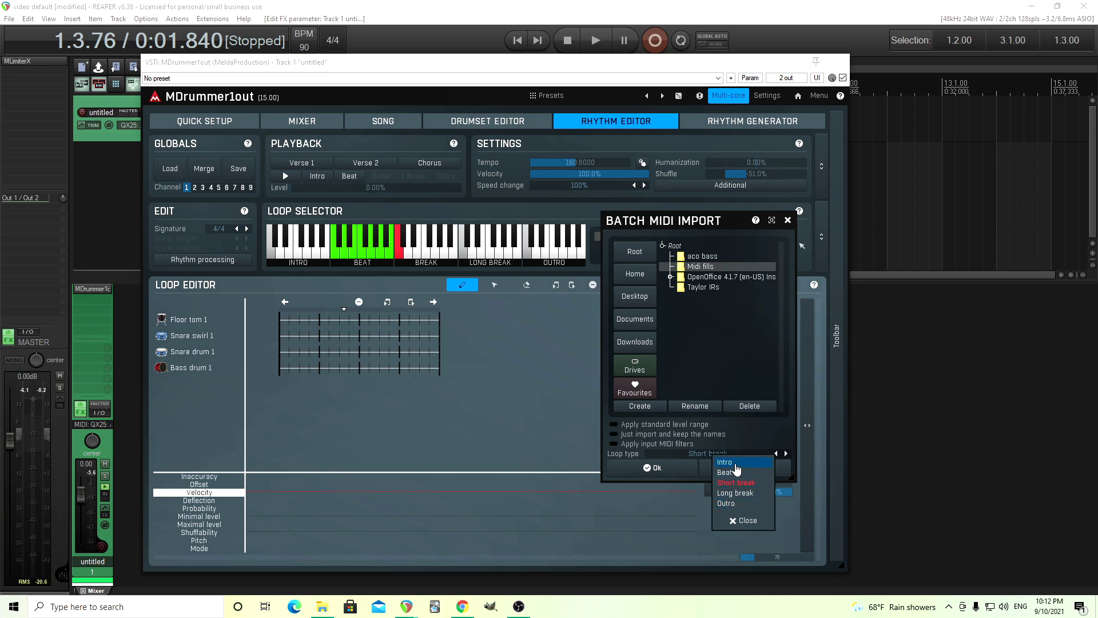
pyautogui.click(747, 484)
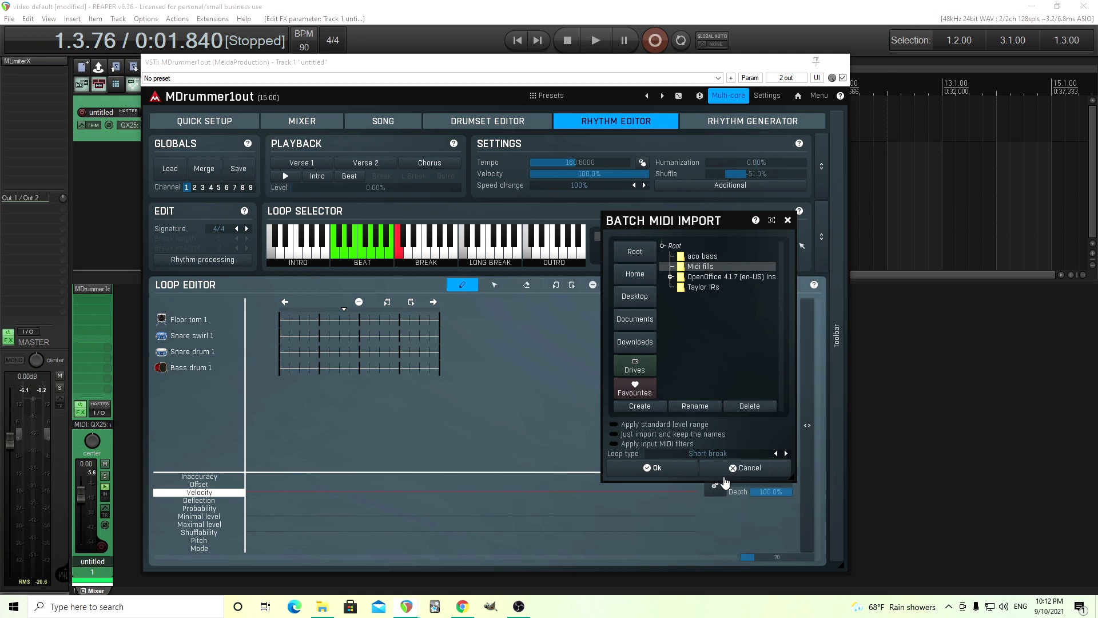
pyautogui.click(658, 469)
# Step: Dismiss the 11-loops-imported message and play imported break loops, including a second variation
pyautogui.click(553, 332)
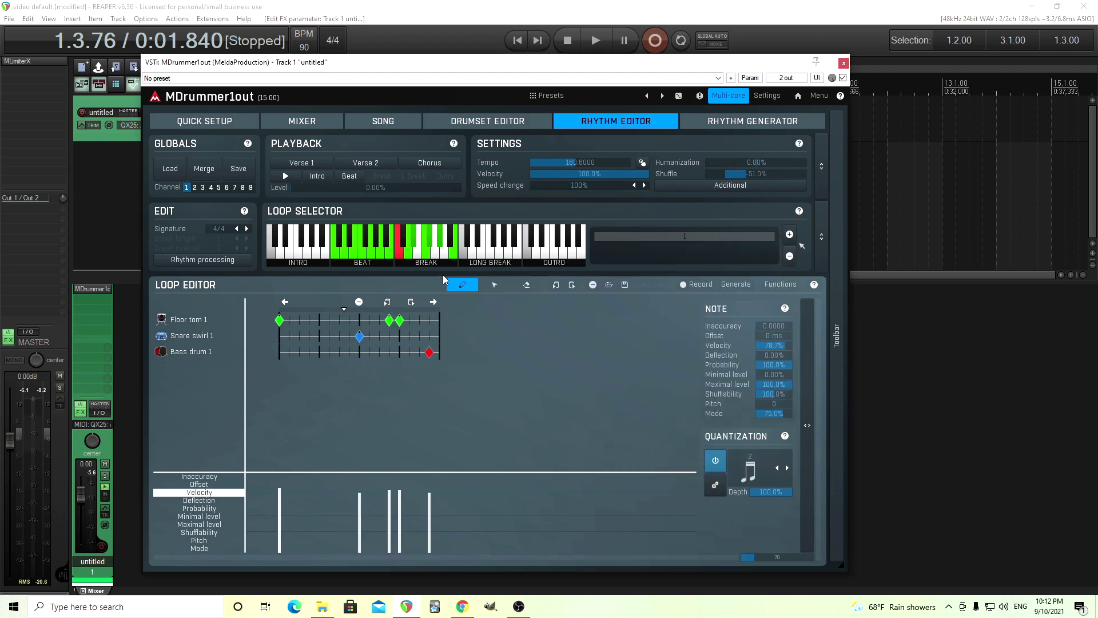
pyautogui.click(290, 177)
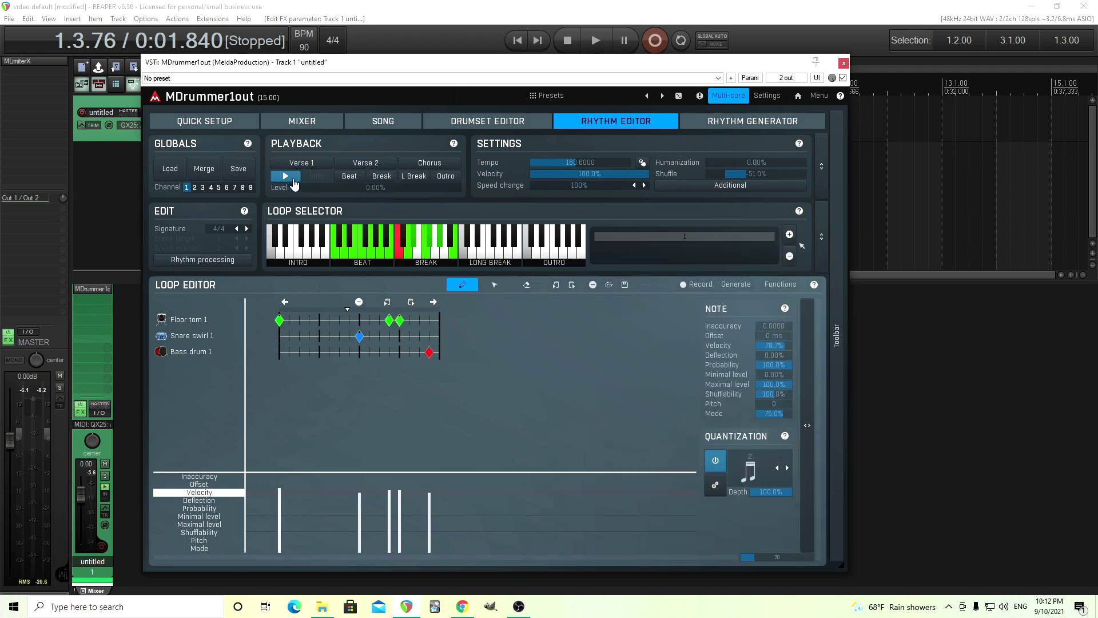
pyautogui.click(411, 255)
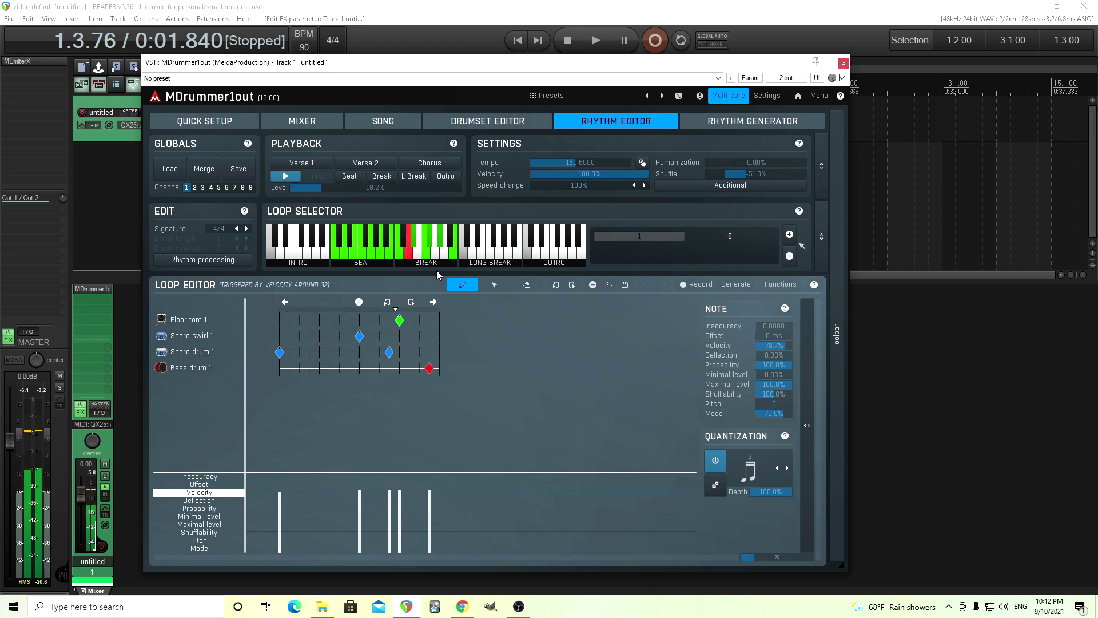
pyautogui.click(730, 236)
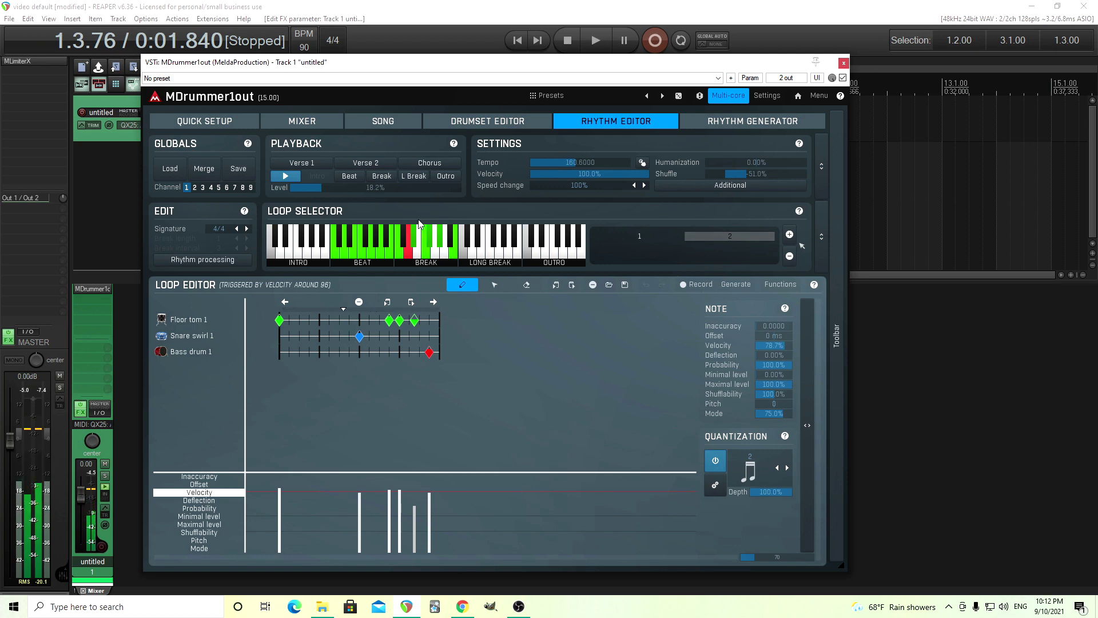
pyautogui.click(442, 259)
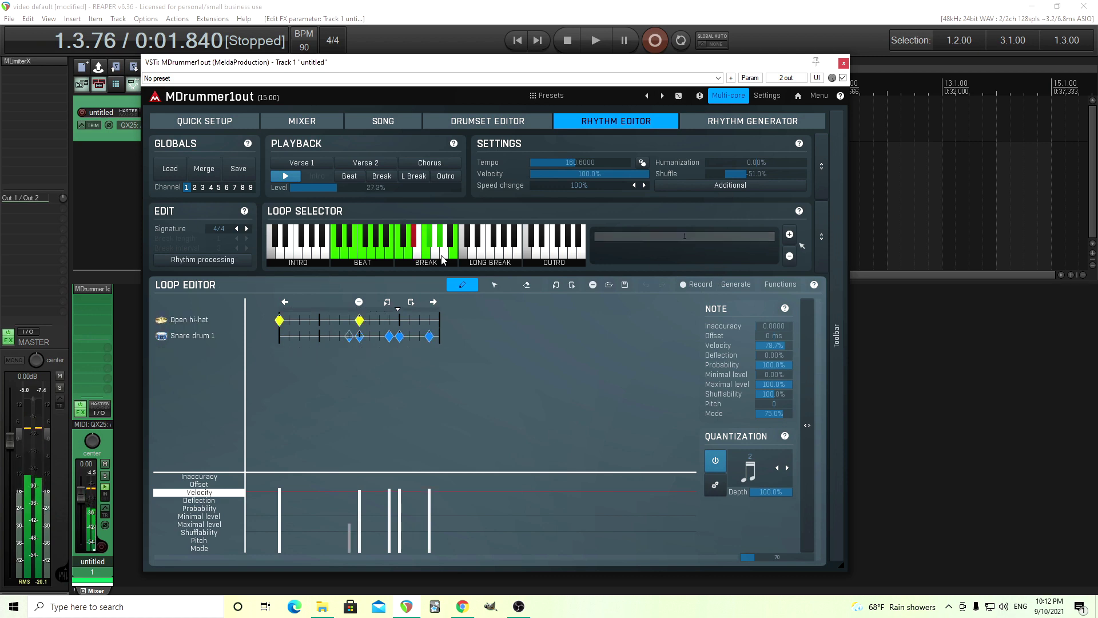
# Step: Cycle through a break's three variations, stop playback, and show the additional rhythm properties
pyautogui.click(430, 254)
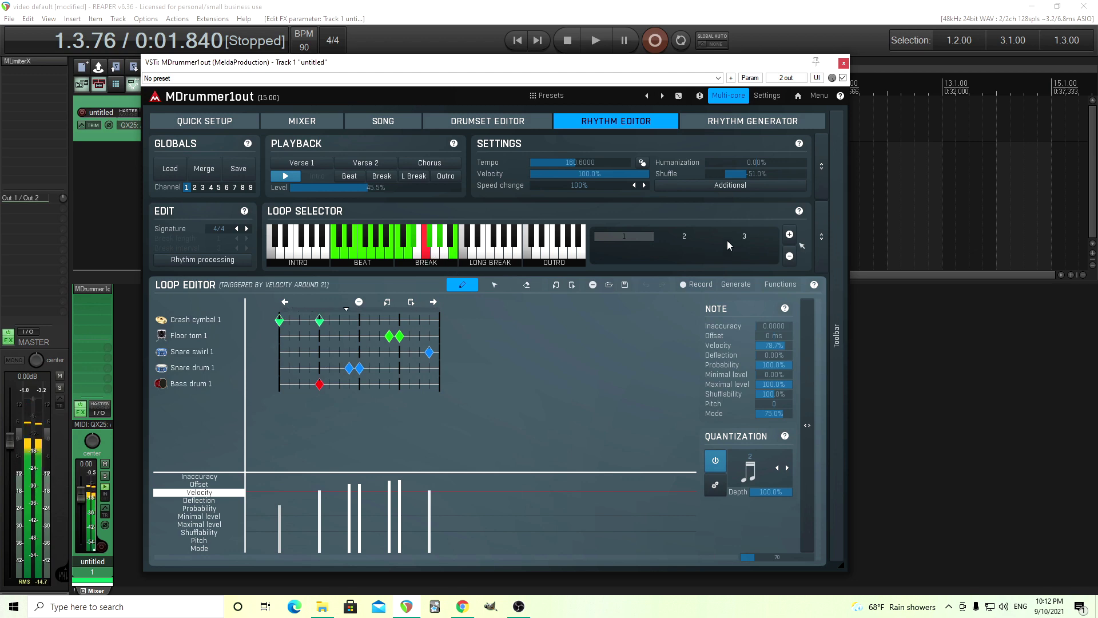
pyautogui.click(693, 235)
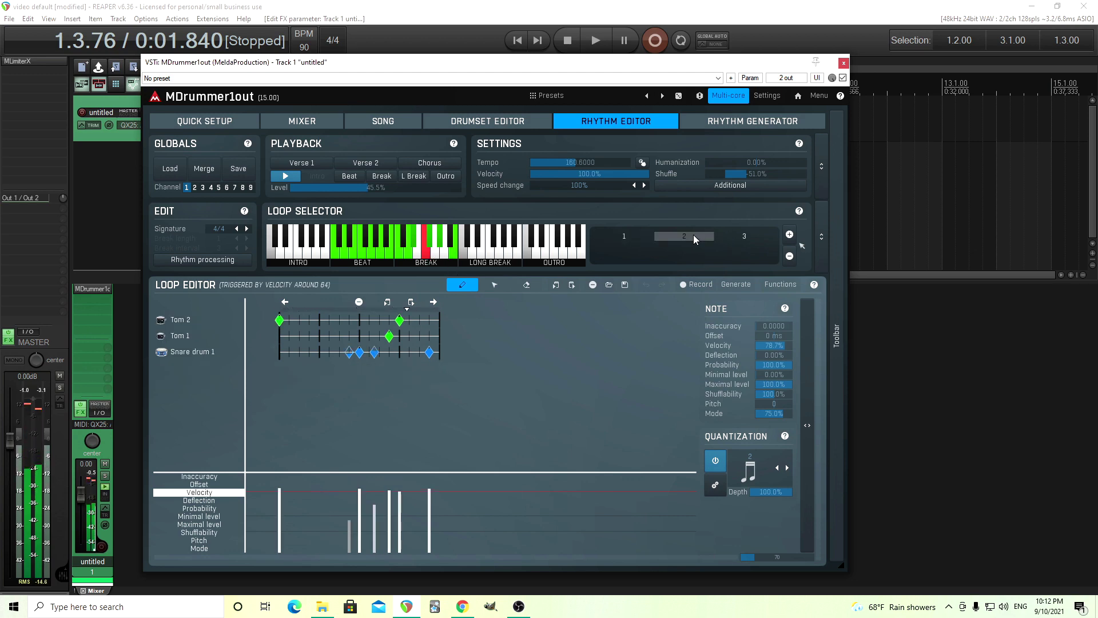
pyautogui.click(743, 236)
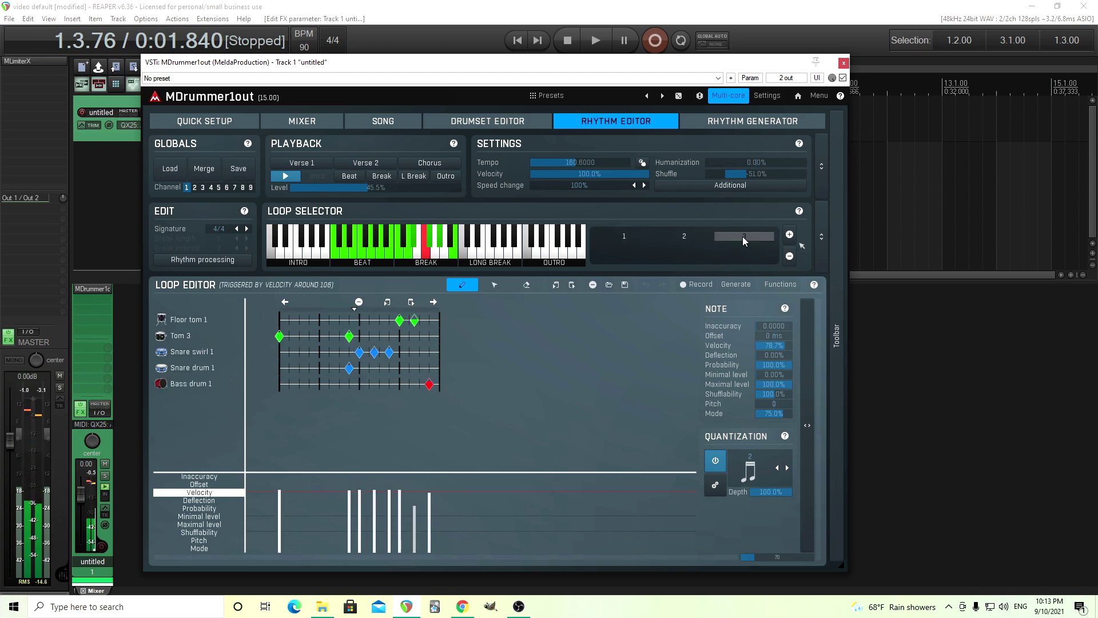
pyautogui.click(639, 236)
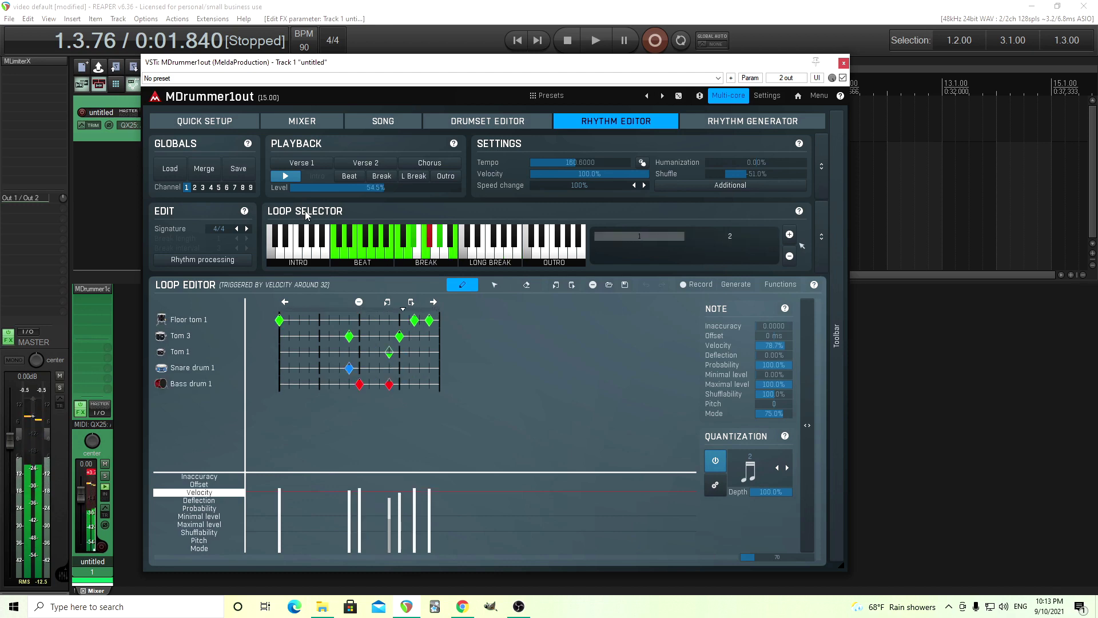
pyautogui.click(289, 180)
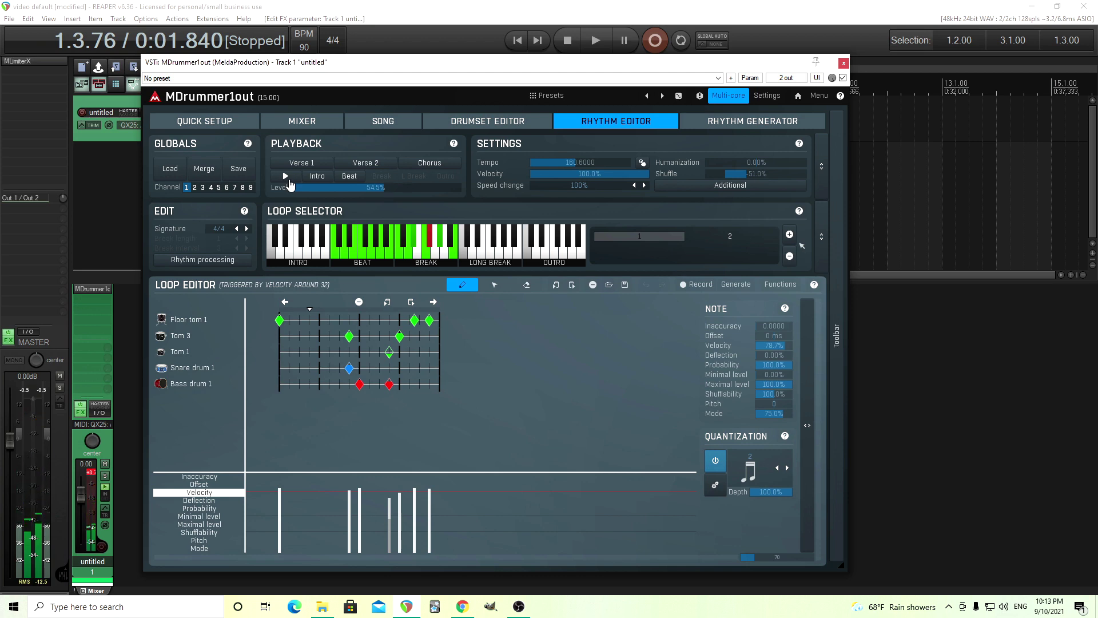
pyautogui.click(707, 185)
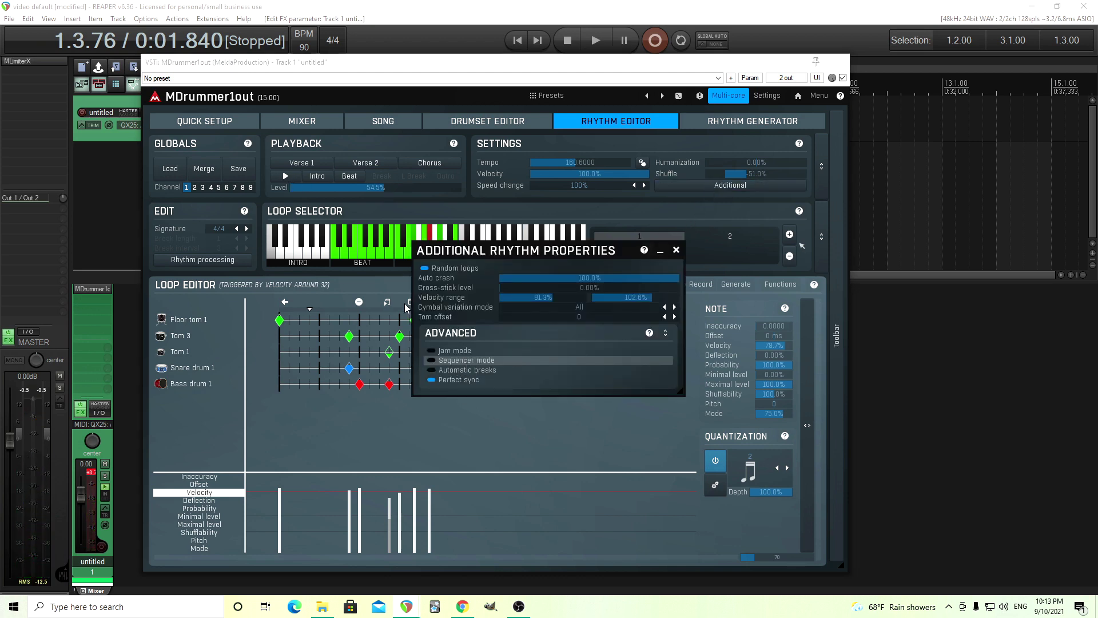
# Step: Turn sequencer mode back on in the additional rhythm properties panel
pyautogui.moveTo(451, 252); pyautogui.dragTo(498, 248)
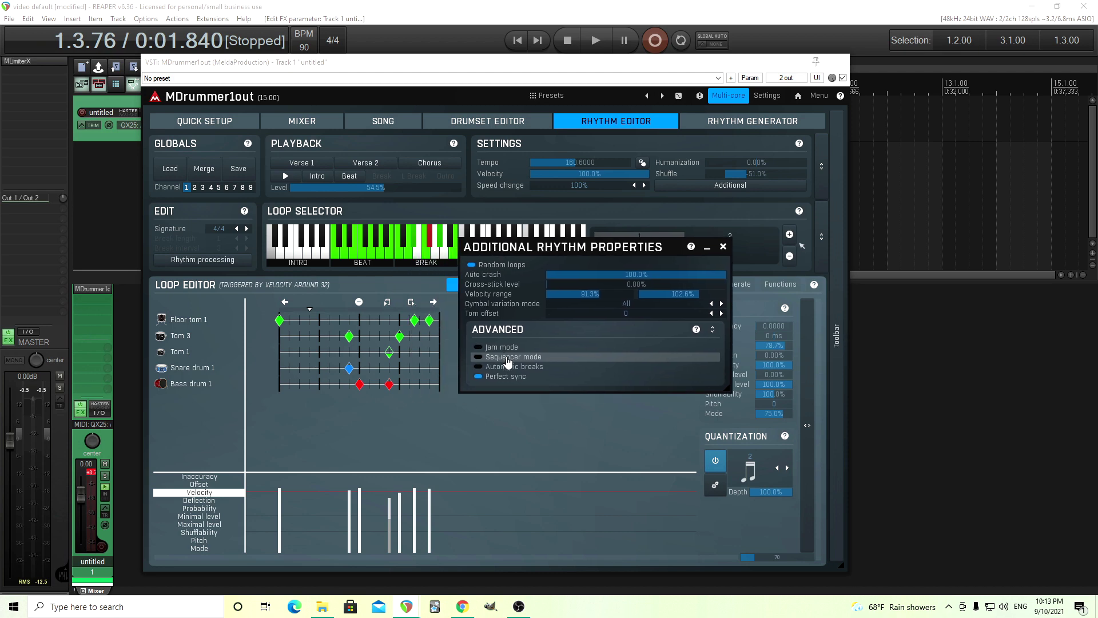
pyautogui.click(508, 357)
pyautogui.click(723, 247)
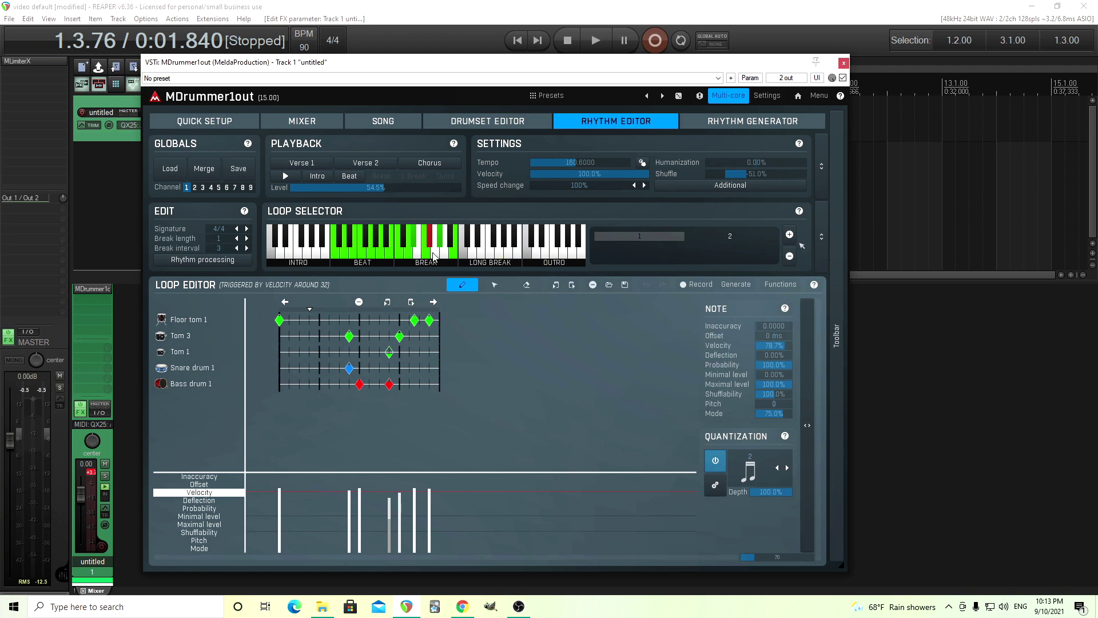
# Step: Select the ride-cymbal beat loop, play it, and stop playback
pyautogui.click(357, 254)
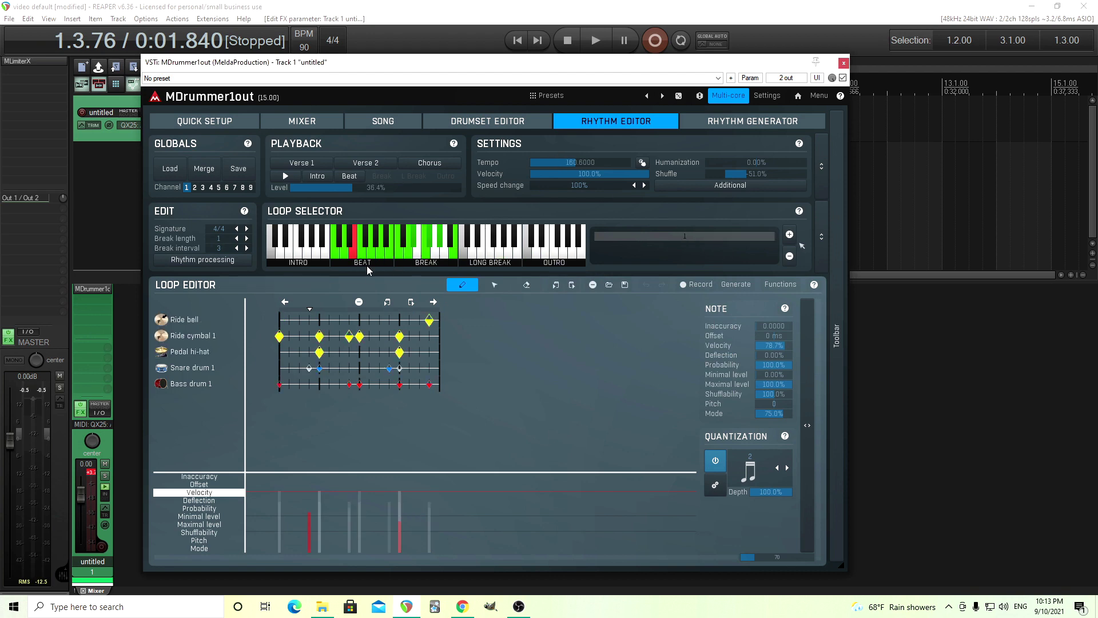
pyautogui.click(286, 177)
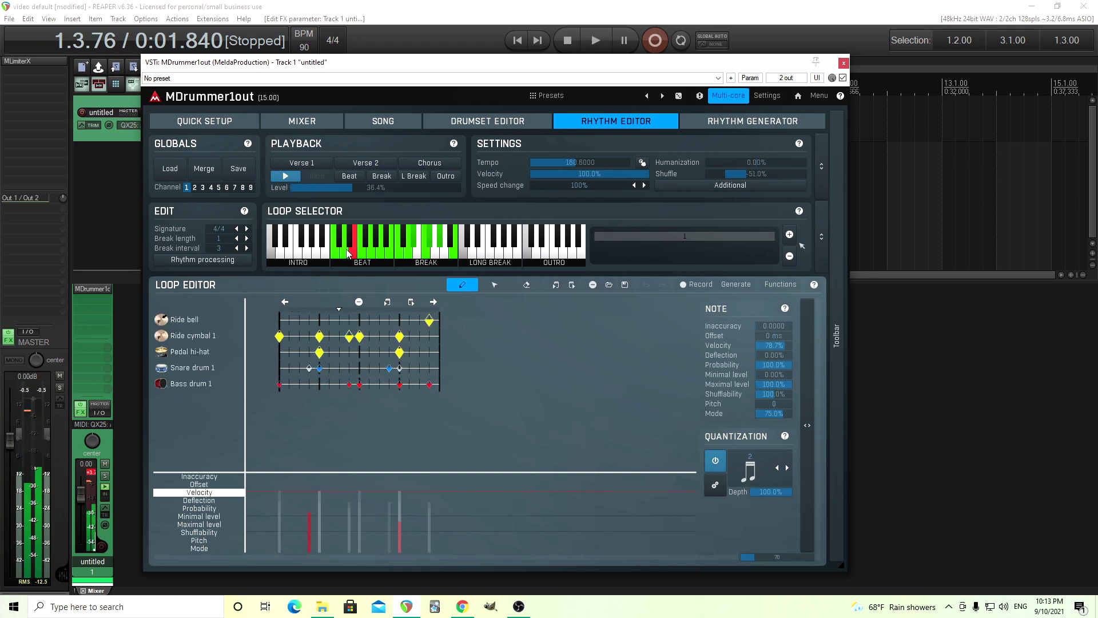
pyautogui.click(285, 179)
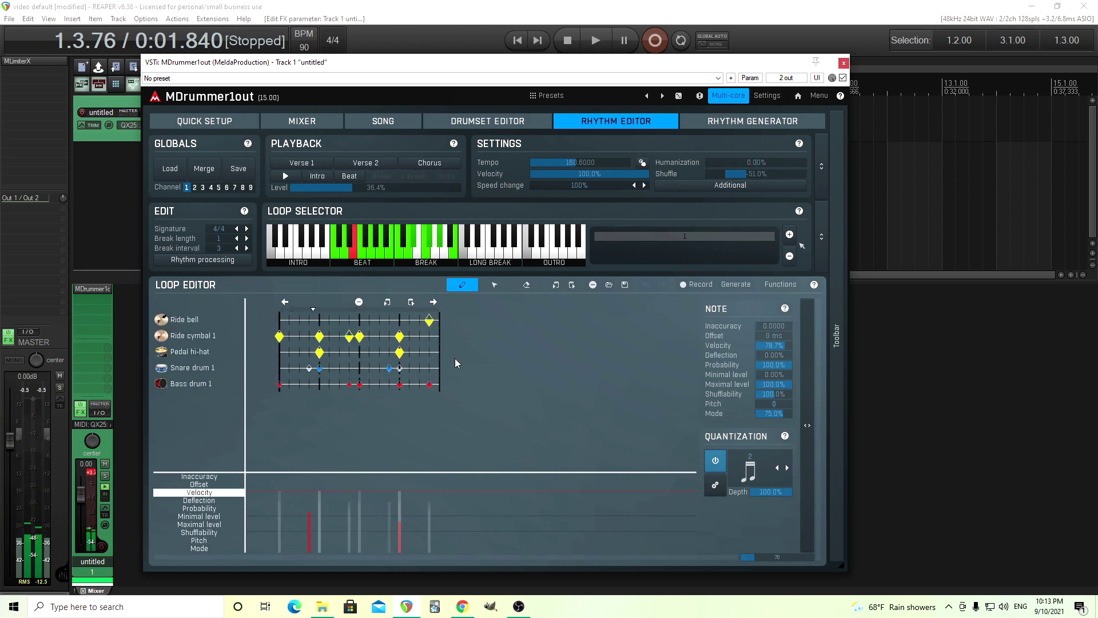
# Step: Delete the opening Floor tom and Tom 2 notes from the first break loops' velocity layers
pyautogui.click(399, 252)
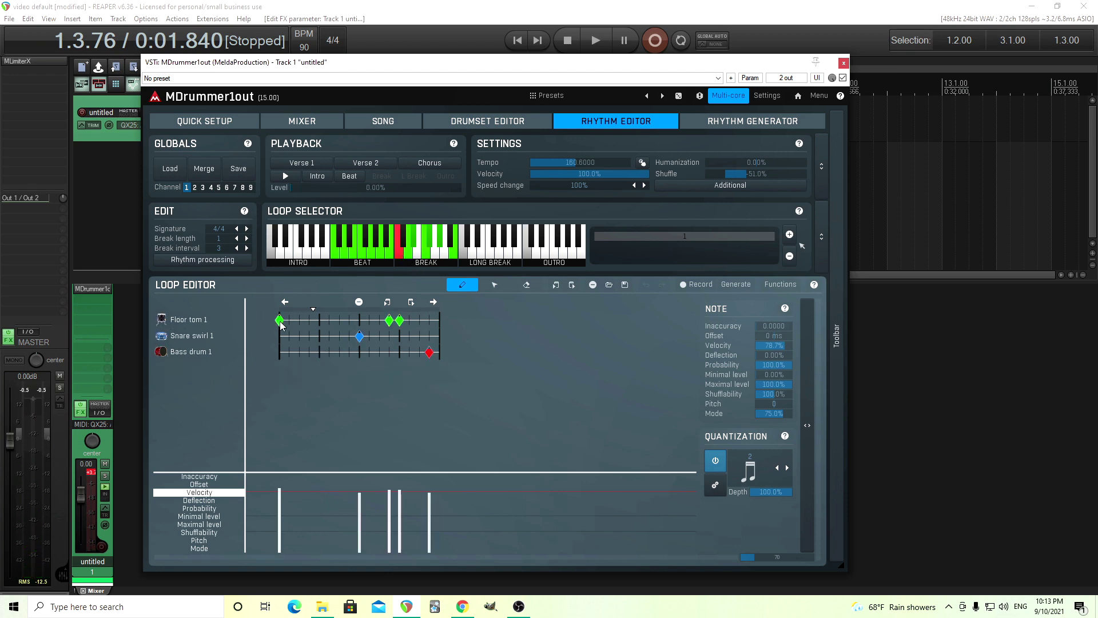
pyautogui.click(280, 320)
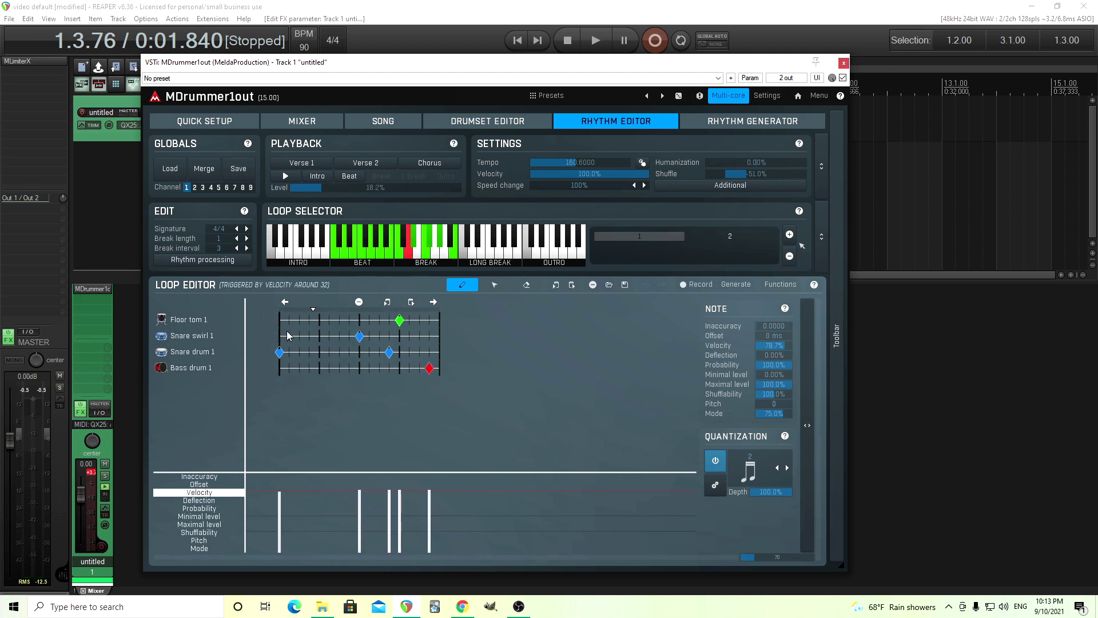
pyautogui.click(732, 239)
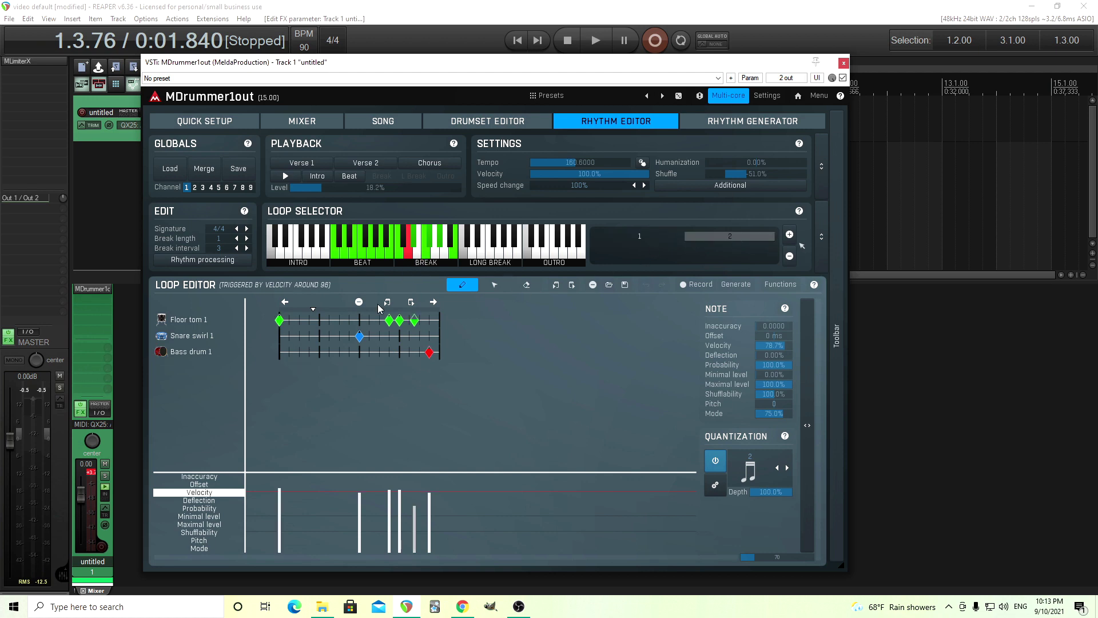
pyautogui.click(280, 320)
pyautogui.click(415, 247)
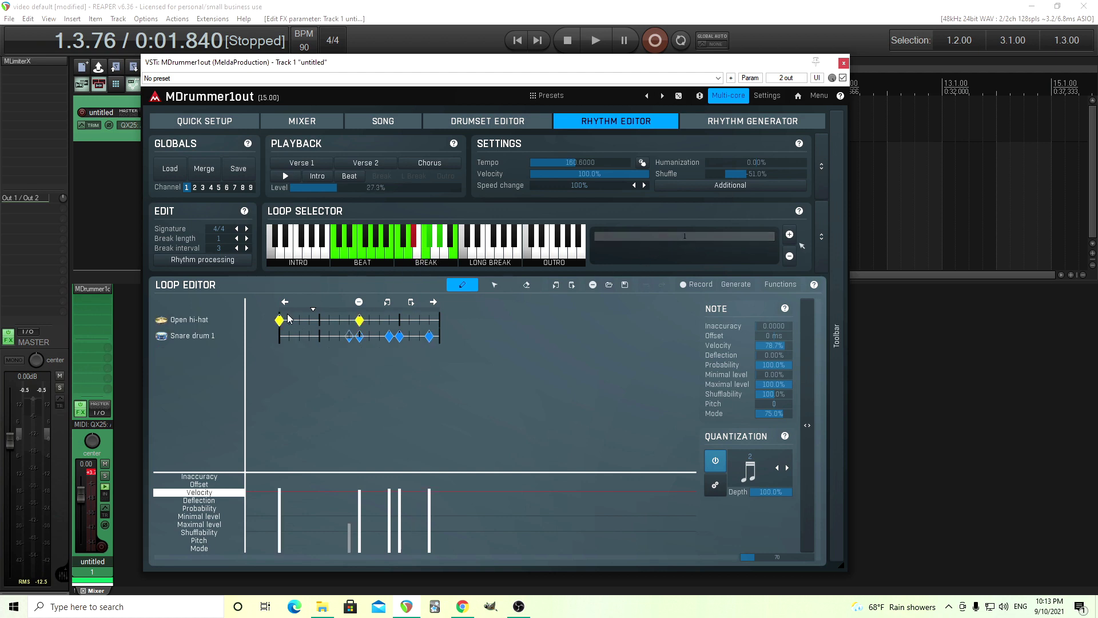
pyautogui.click(424, 256)
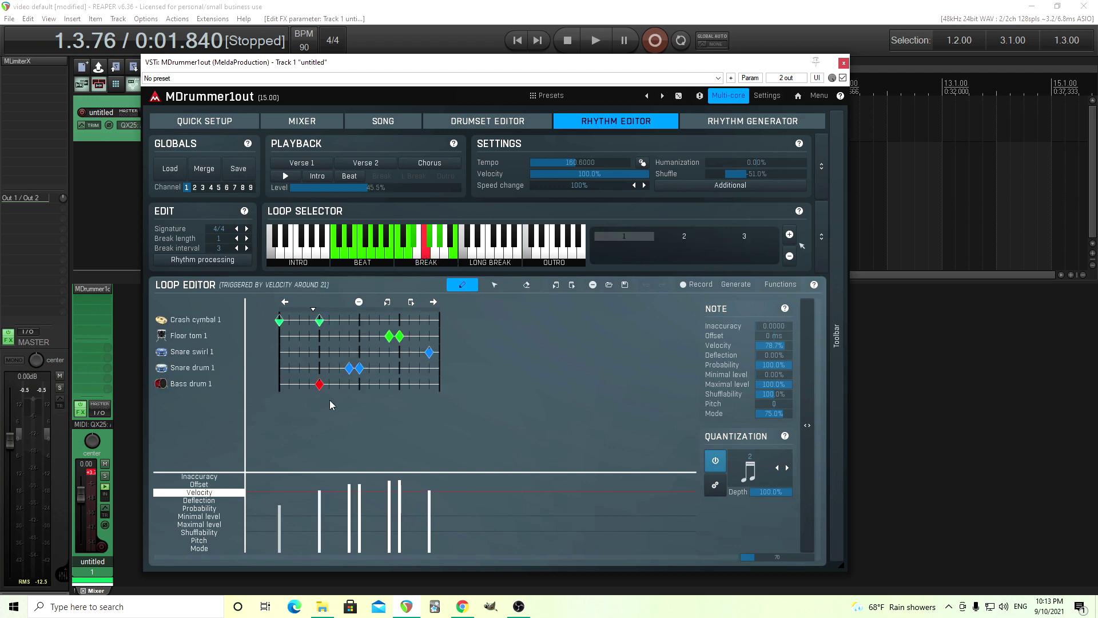
pyautogui.click(687, 236)
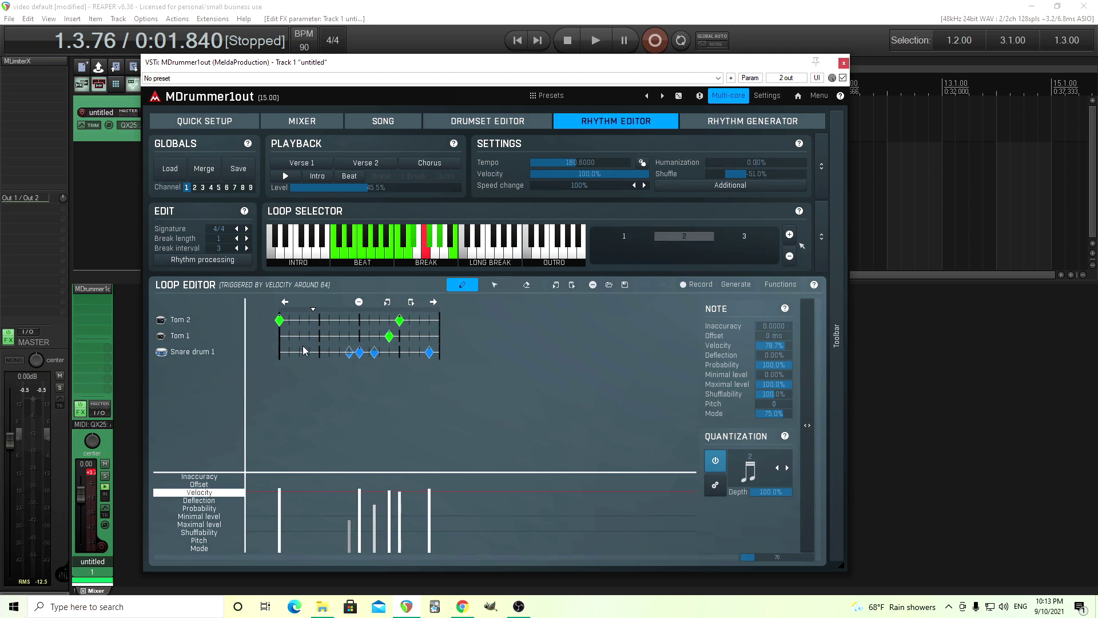
pyautogui.click(279, 320)
pyautogui.click(741, 236)
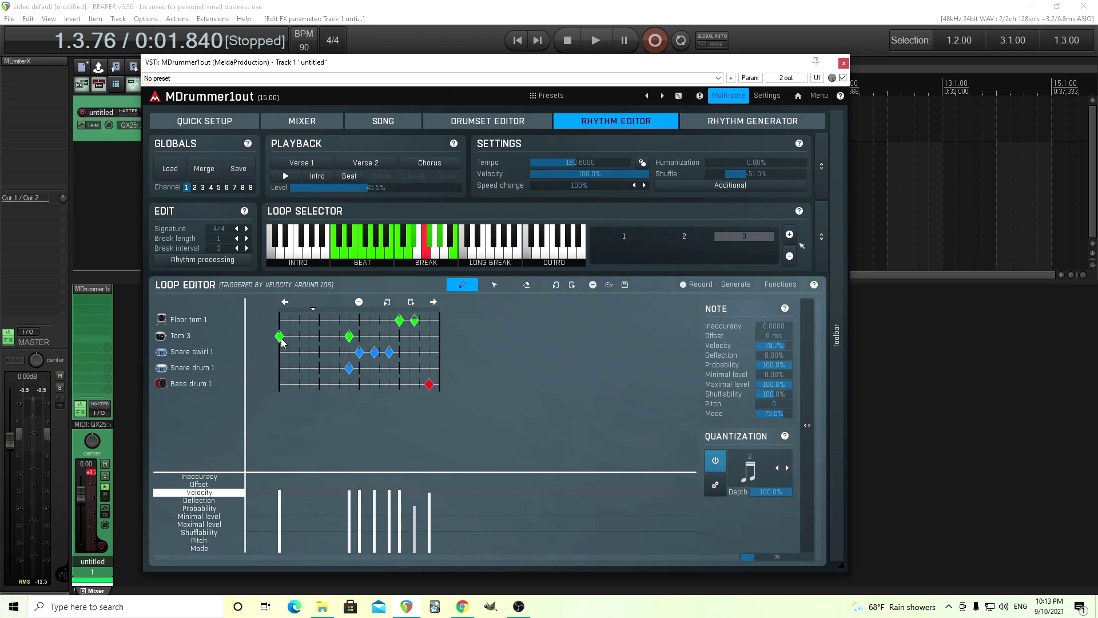
# Step: Check further break loops' velocity layers and delete another break's opening Tom 2 note
pyautogui.click(430, 240)
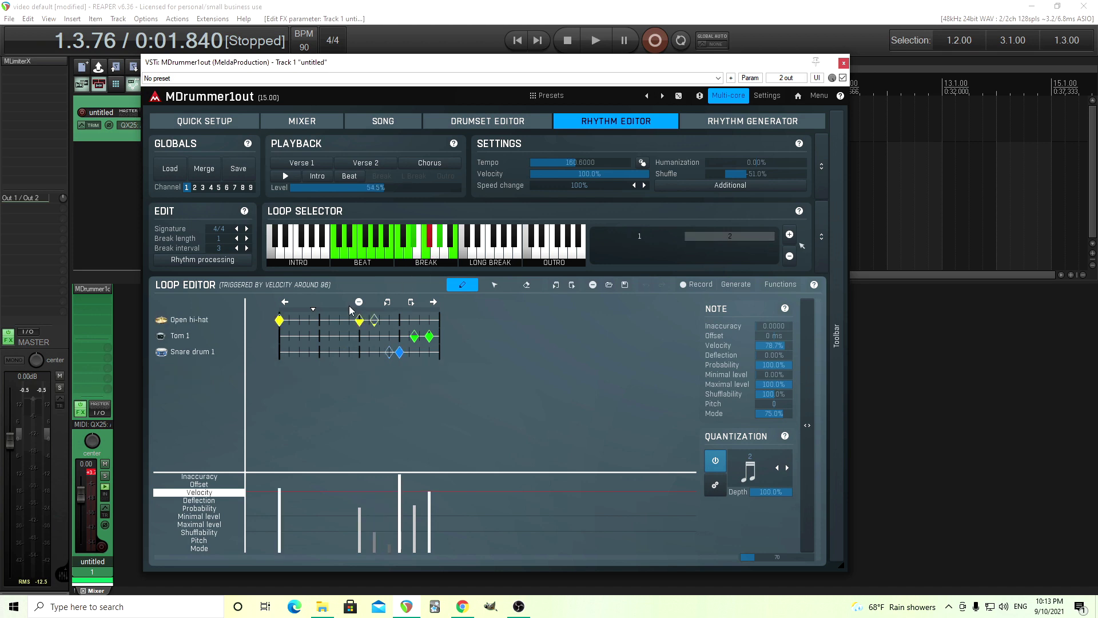
pyautogui.click(639, 240)
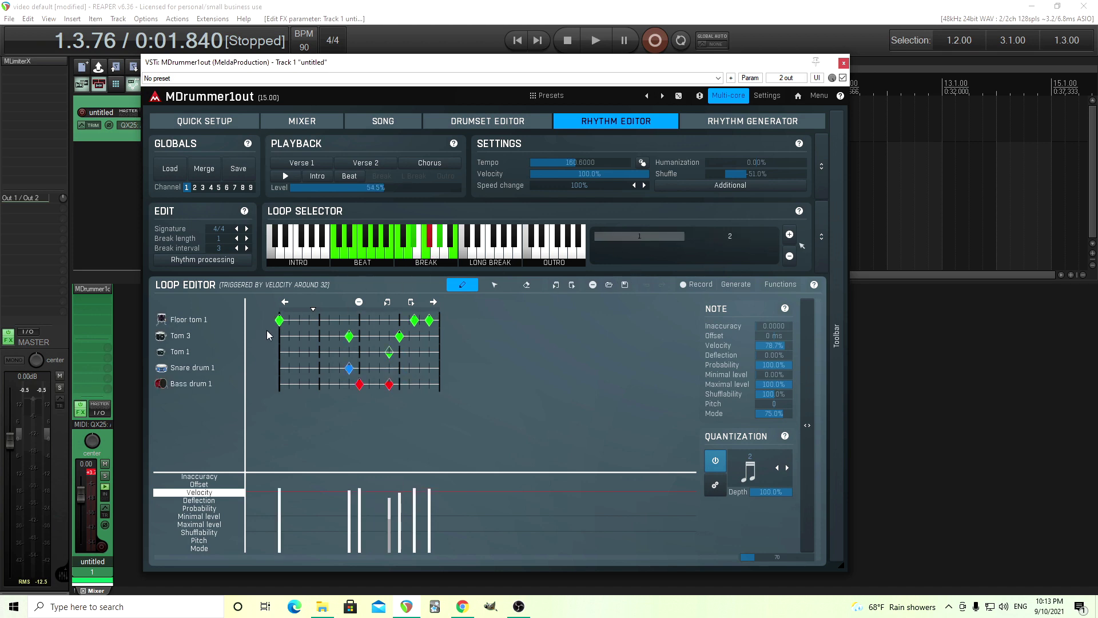
pyautogui.click(732, 238)
pyautogui.click(677, 235)
pyautogui.click(440, 245)
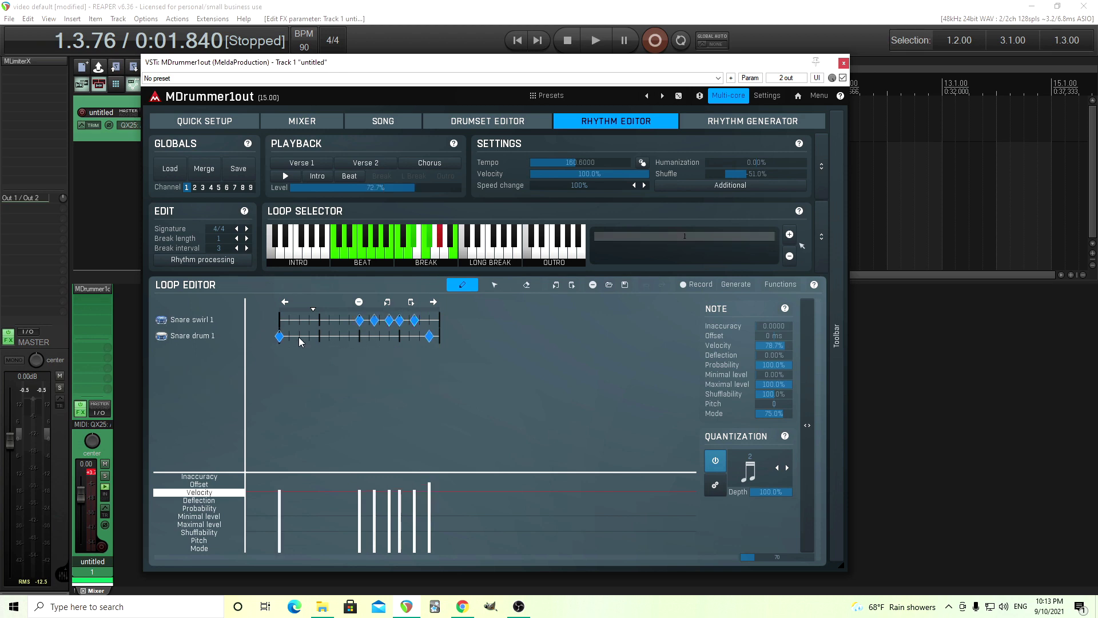
pyautogui.click(455, 254)
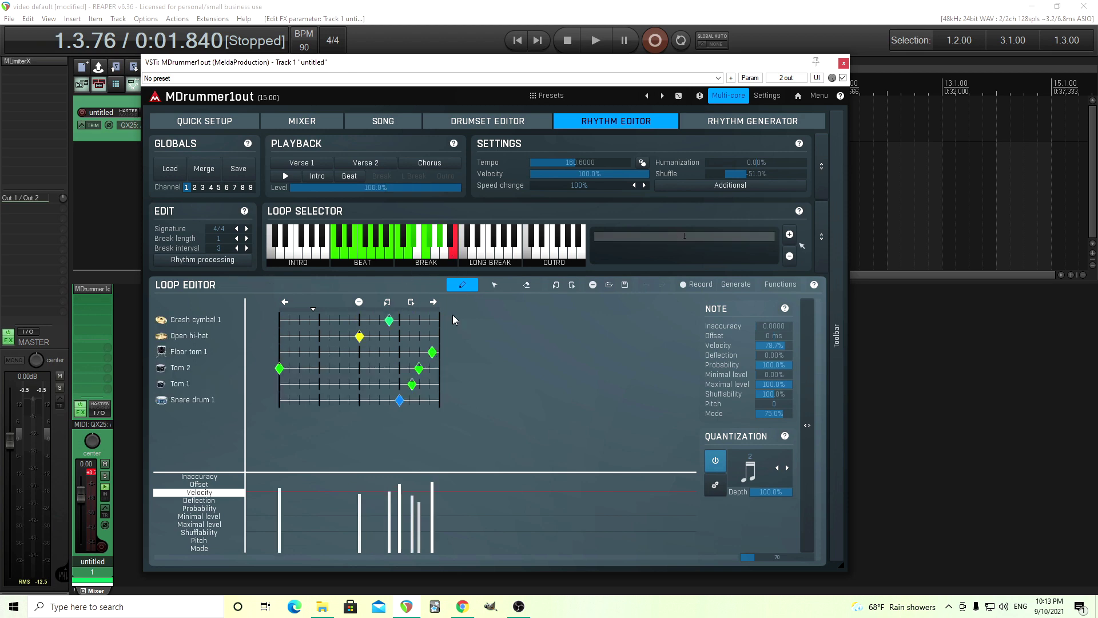
pyautogui.click(279, 370)
# Step: Select the ride-cymbal beat loop, play it once, and stop
pyautogui.click(380, 252)
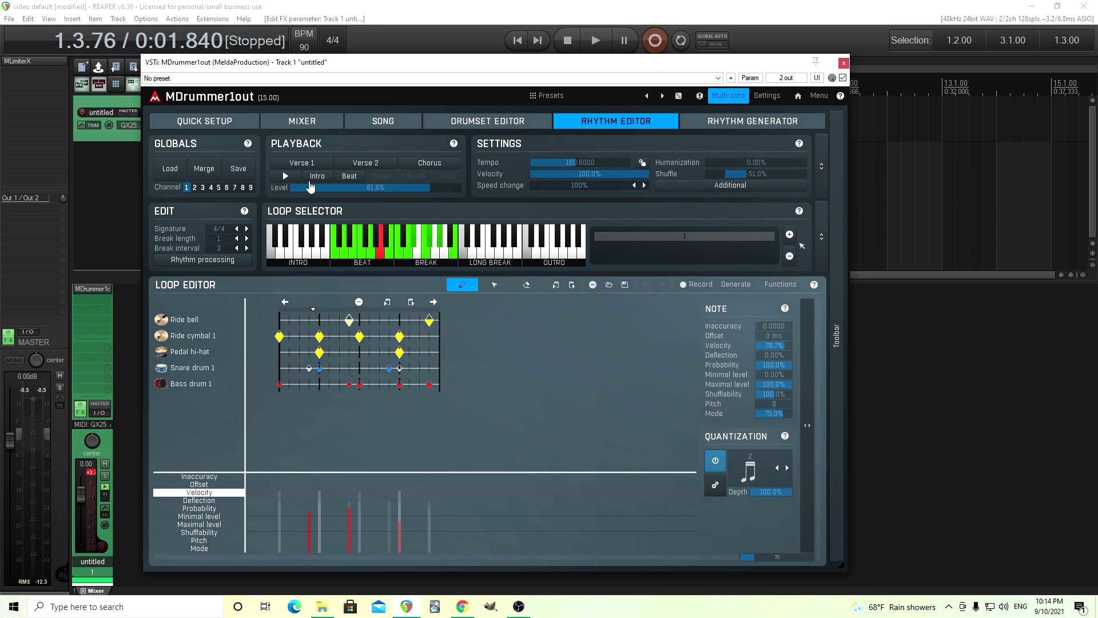
pyautogui.click(286, 177)
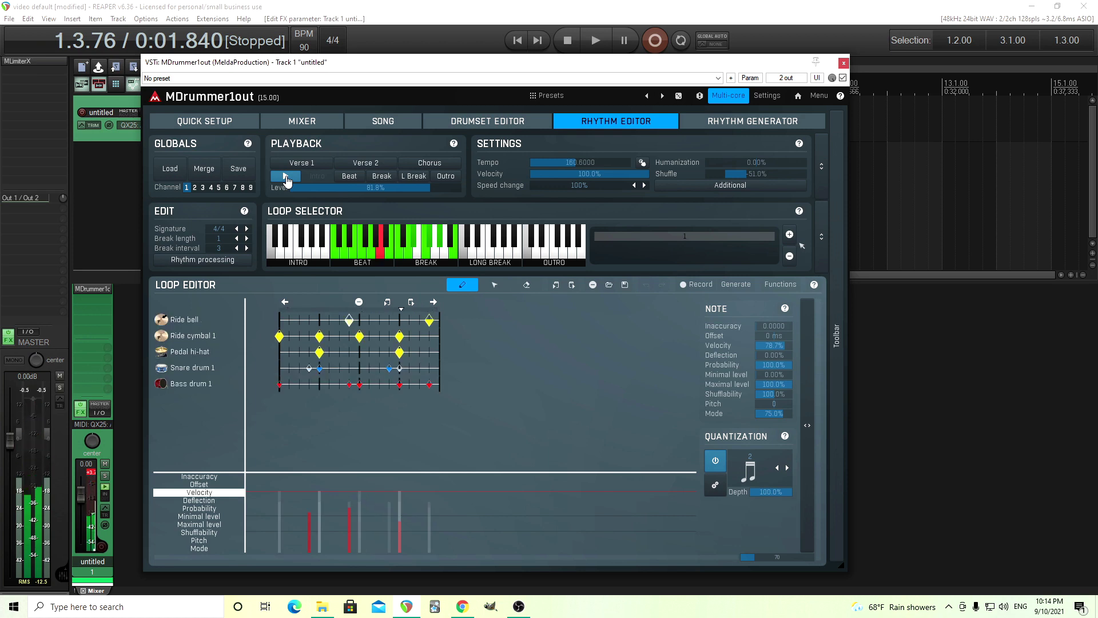
pyautogui.click(287, 178)
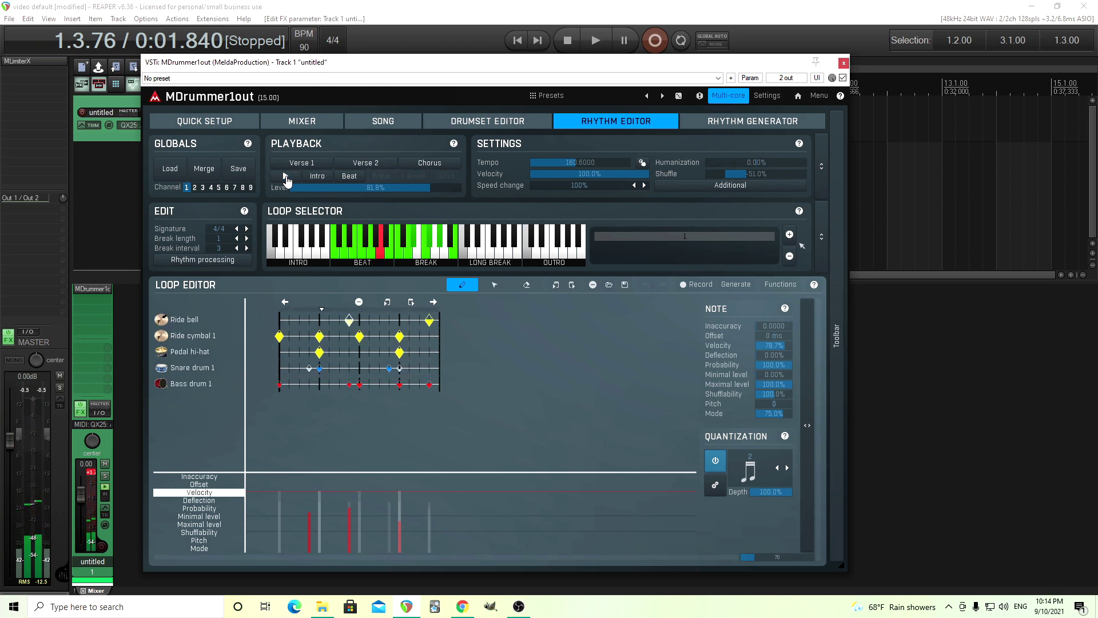
# Step: Use Save multiple loops with Loop type Short break into Breaks > Chandler Jazz > Video test
pyautogui.click(215, 263)
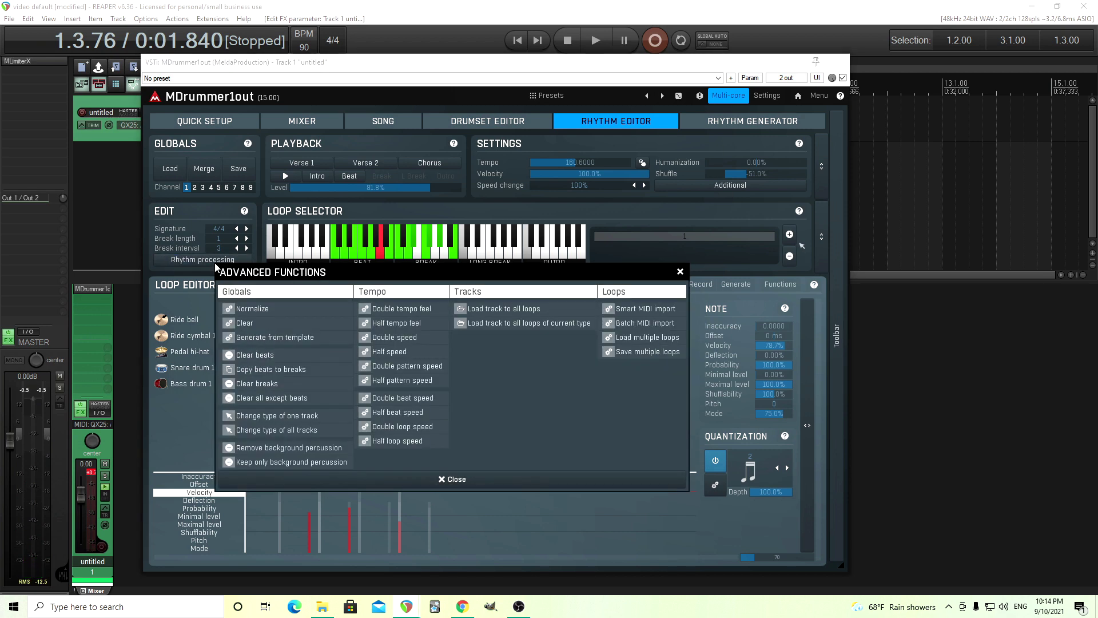
pyautogui.click(618, 352)
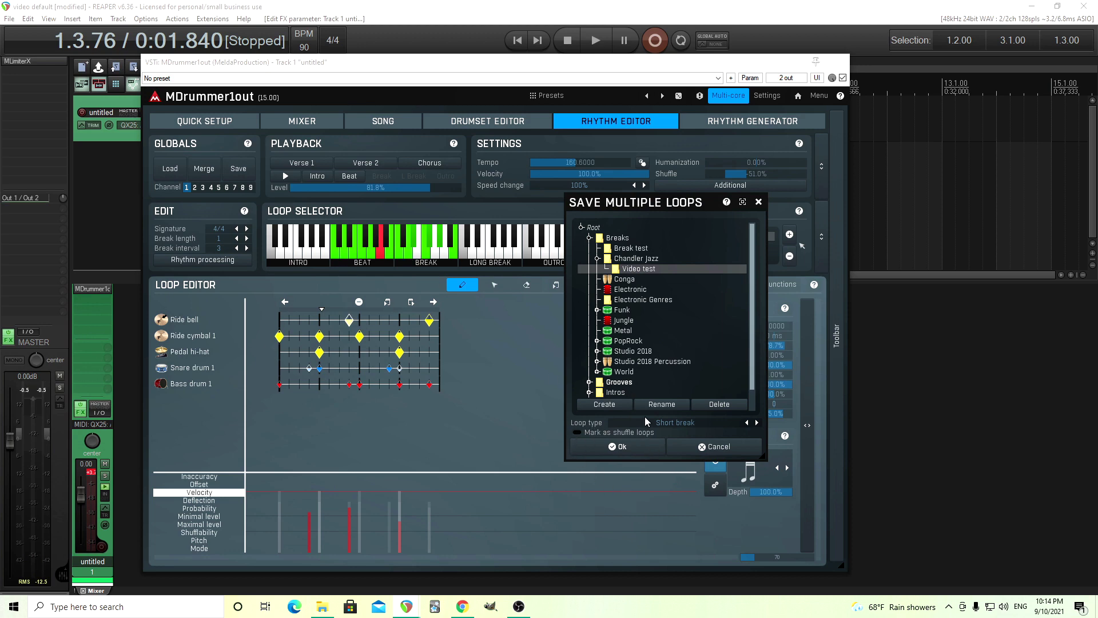
pyautogui.click(665, 425)
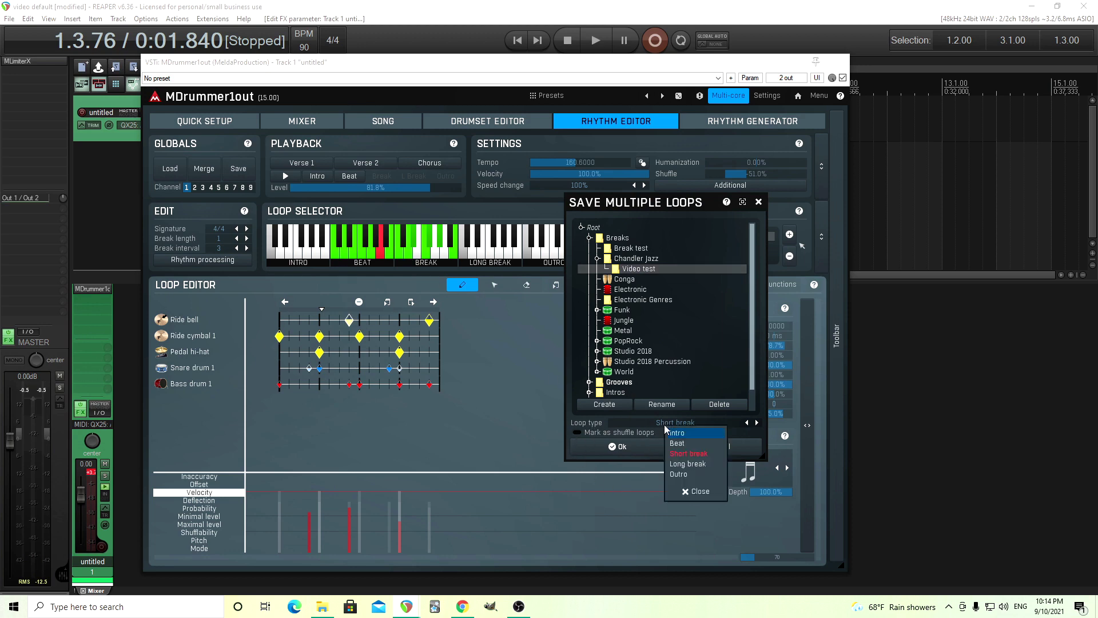
pyautogui.click(693, 457)
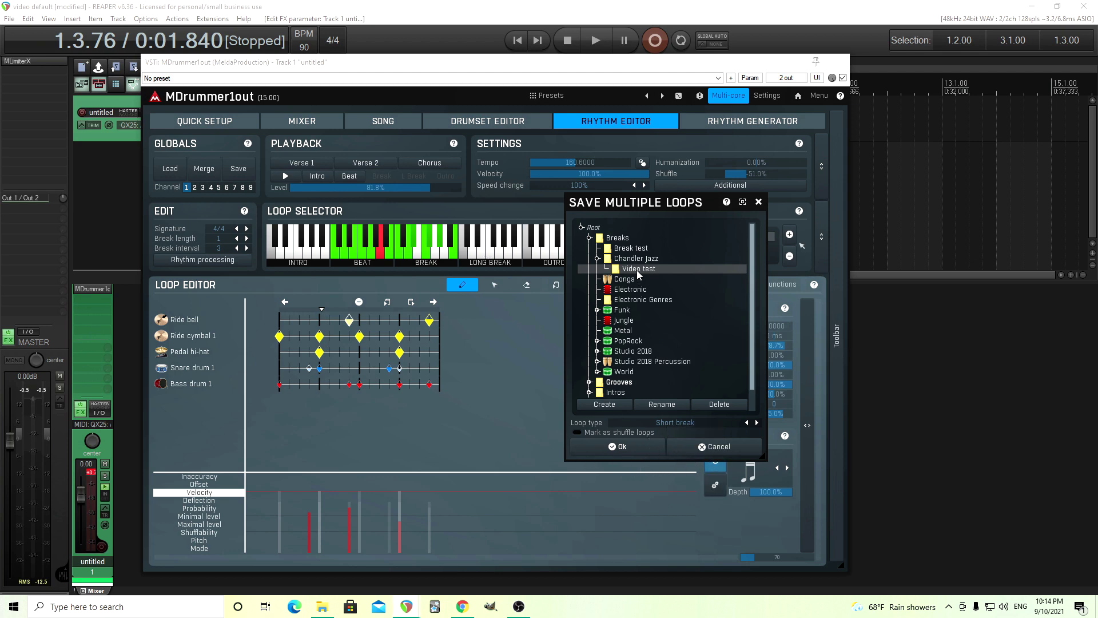
pyautogui.click(640, 452)
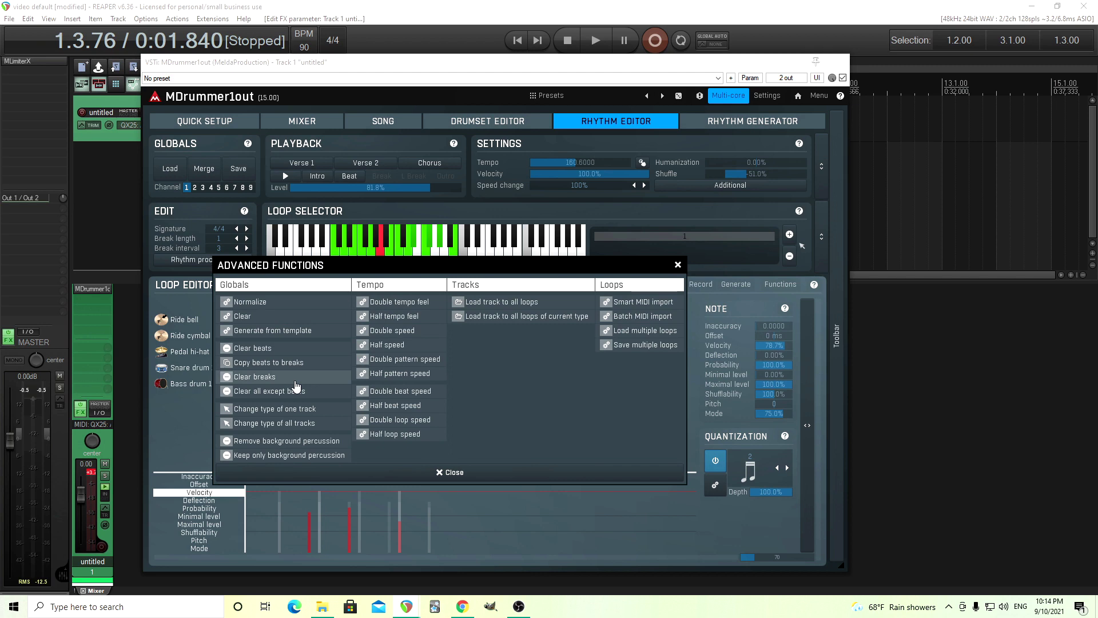
# Step: Clear all break loops and start Load multiple loops, browsing the Breaks and Grooves folders
pyautogui.click(295, 379)
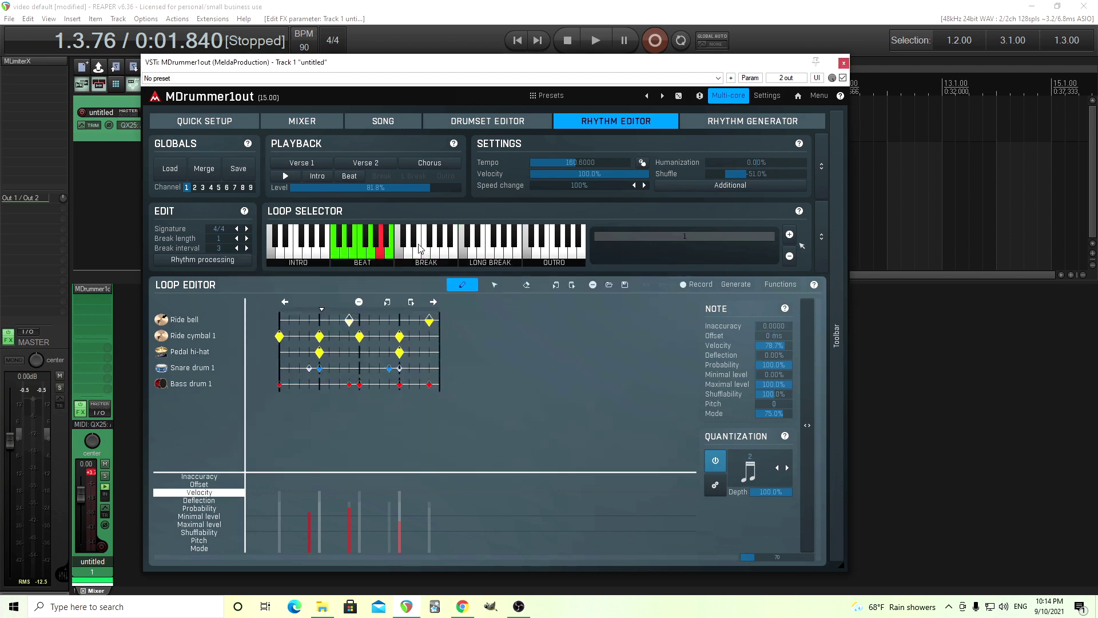
pyautogui.click(233, 260)
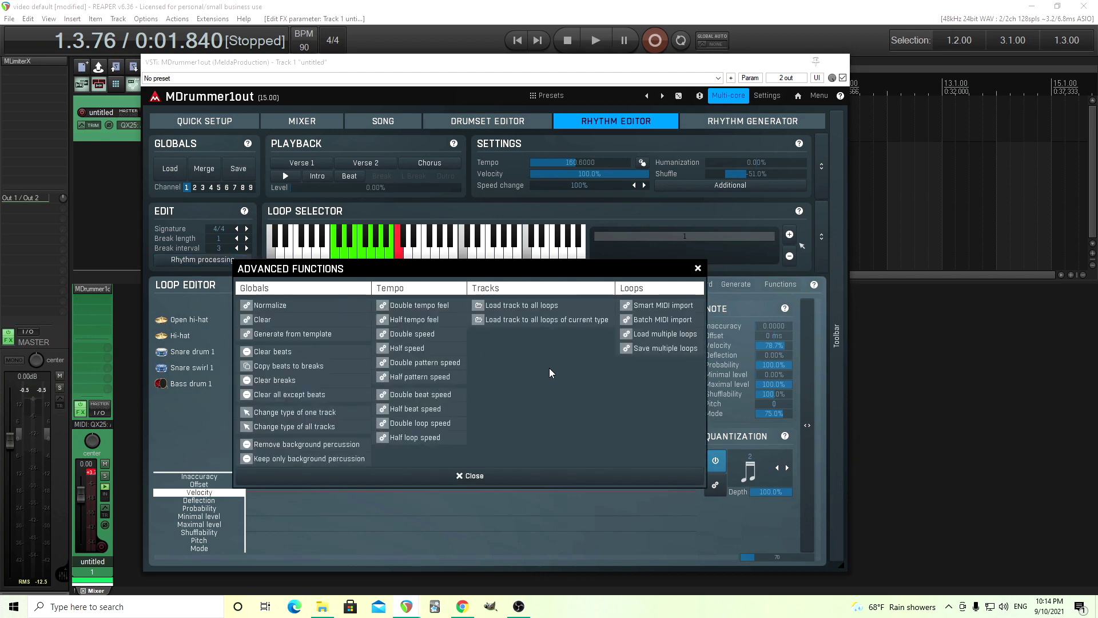
pyautogui.click(663, 335)
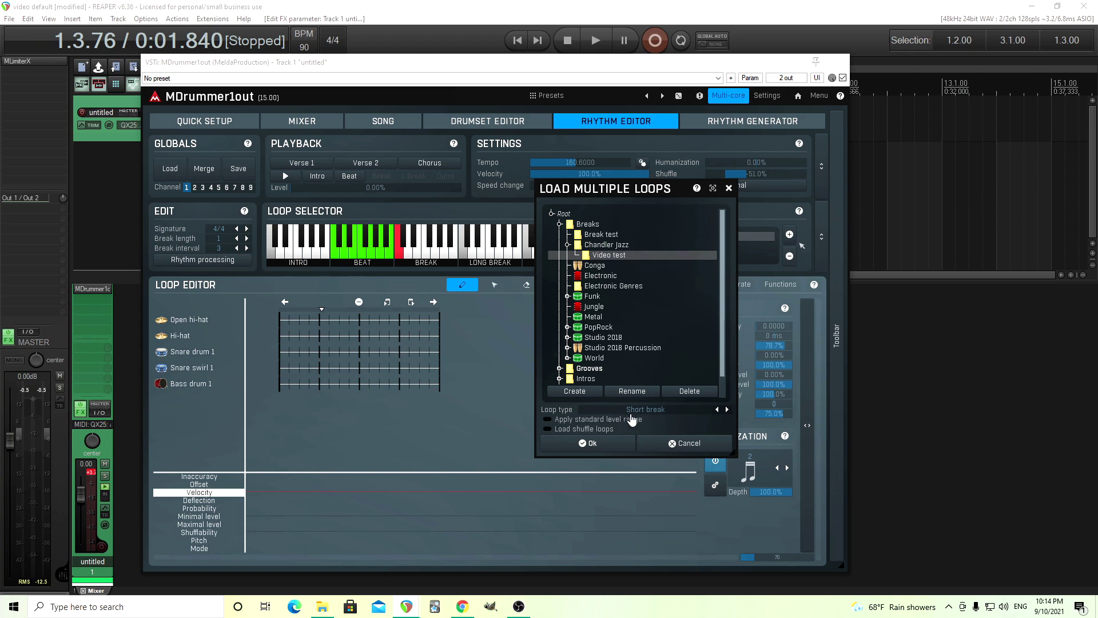
pyautogui.click(560, 224)
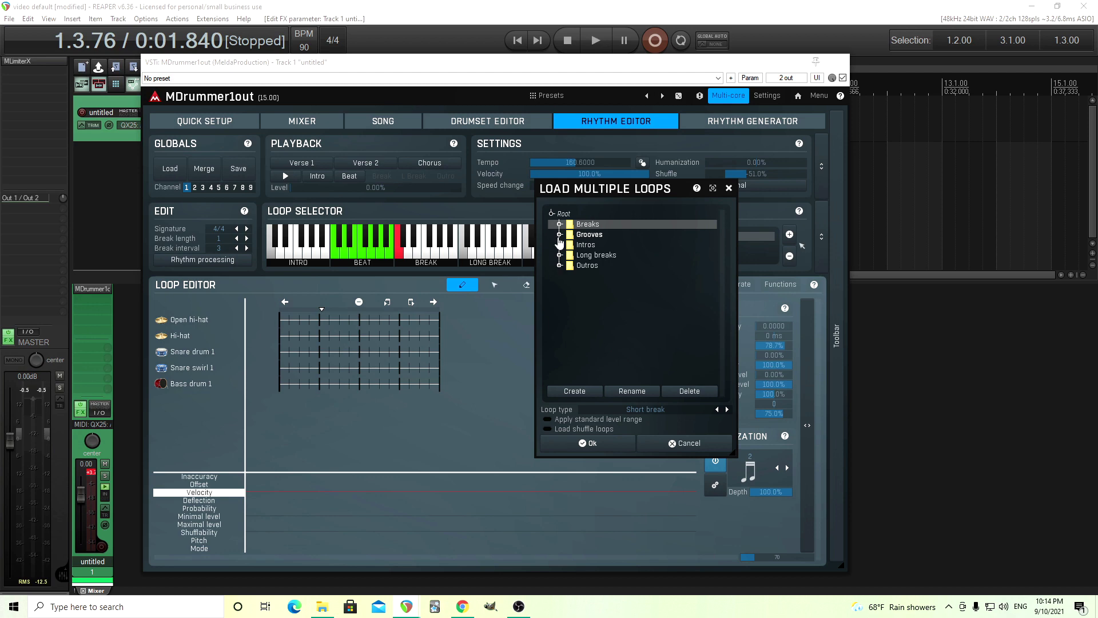
pyautogui.click(560, 235)
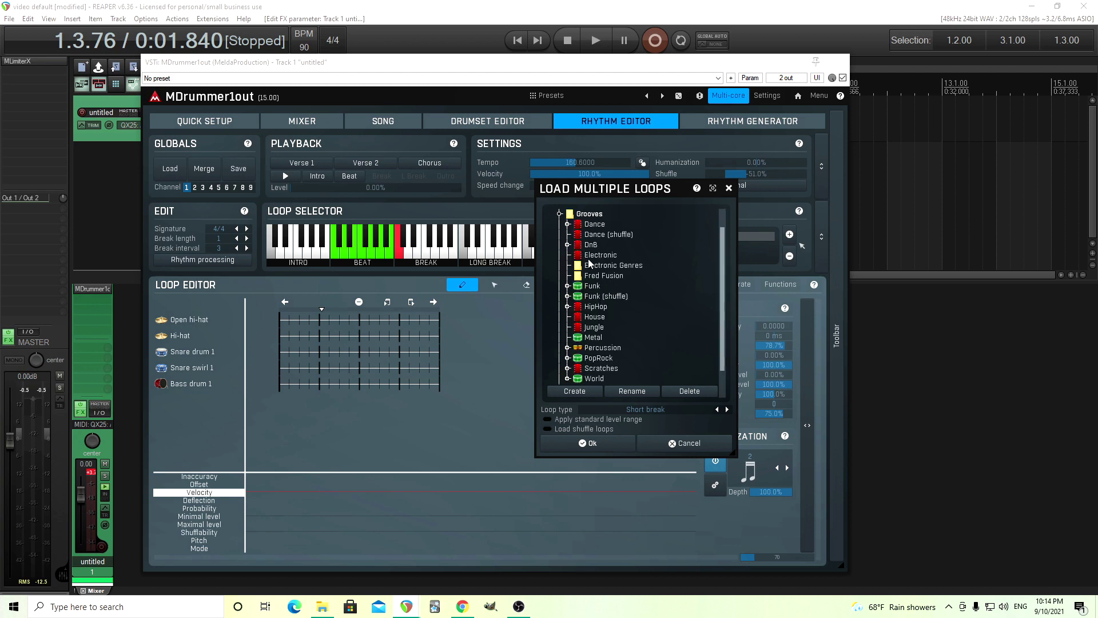
pyautogui.click(559, 214)
pyautogui.click(559, 225)
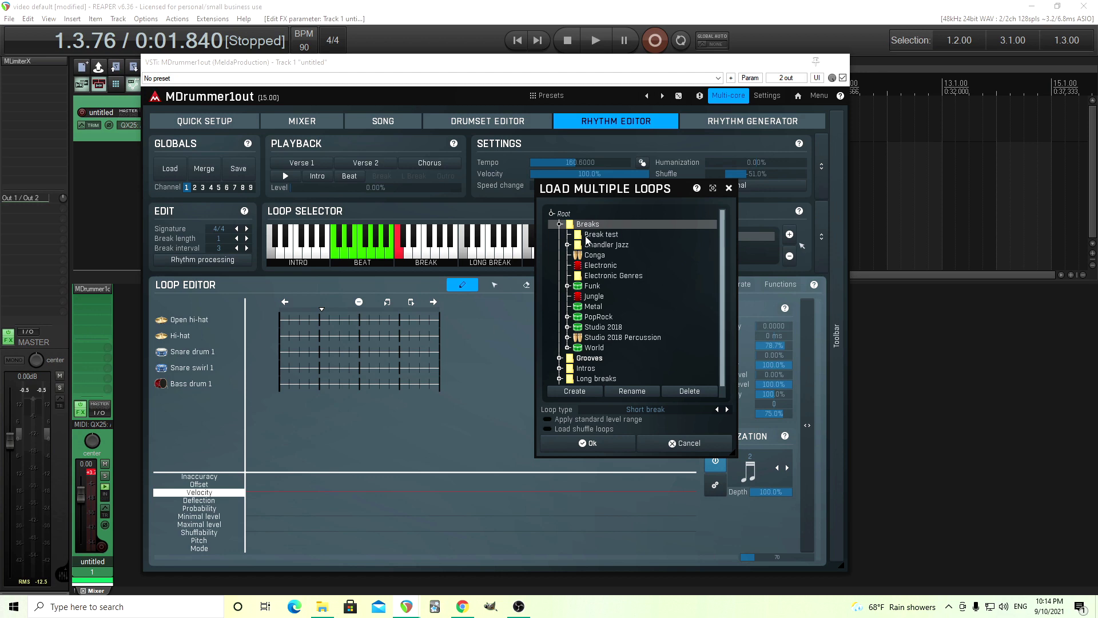
# Step: Load the loops from Chandler Jazz > Video test with Apply standard level range enabled
pyautogui.click(567, 245)
pyautogui.click(605, 255)
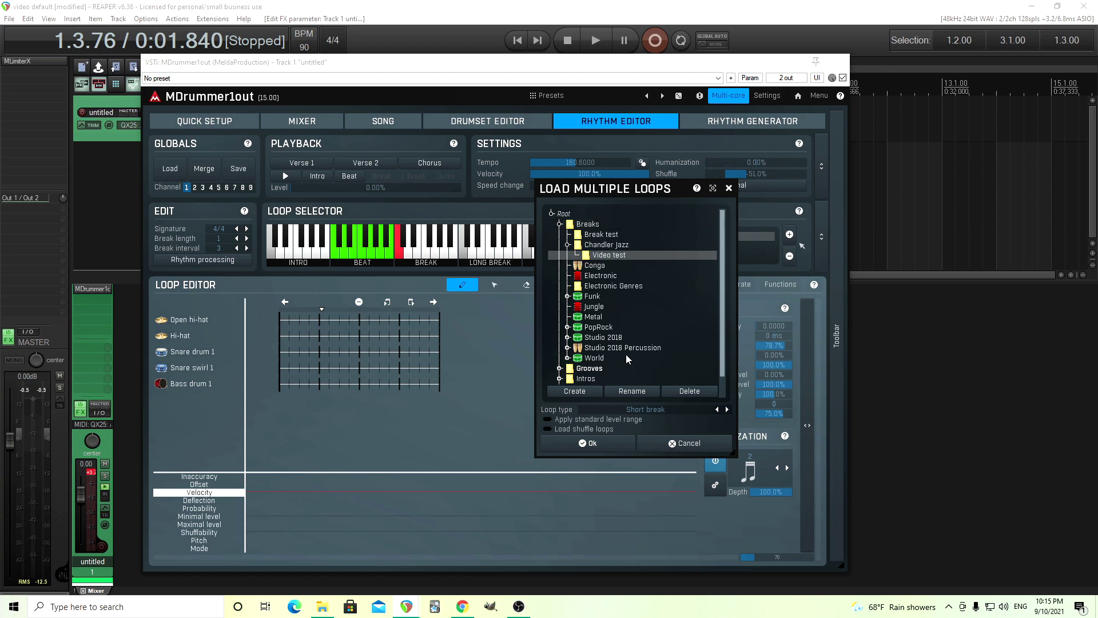
pyautogui.click(587, 422)
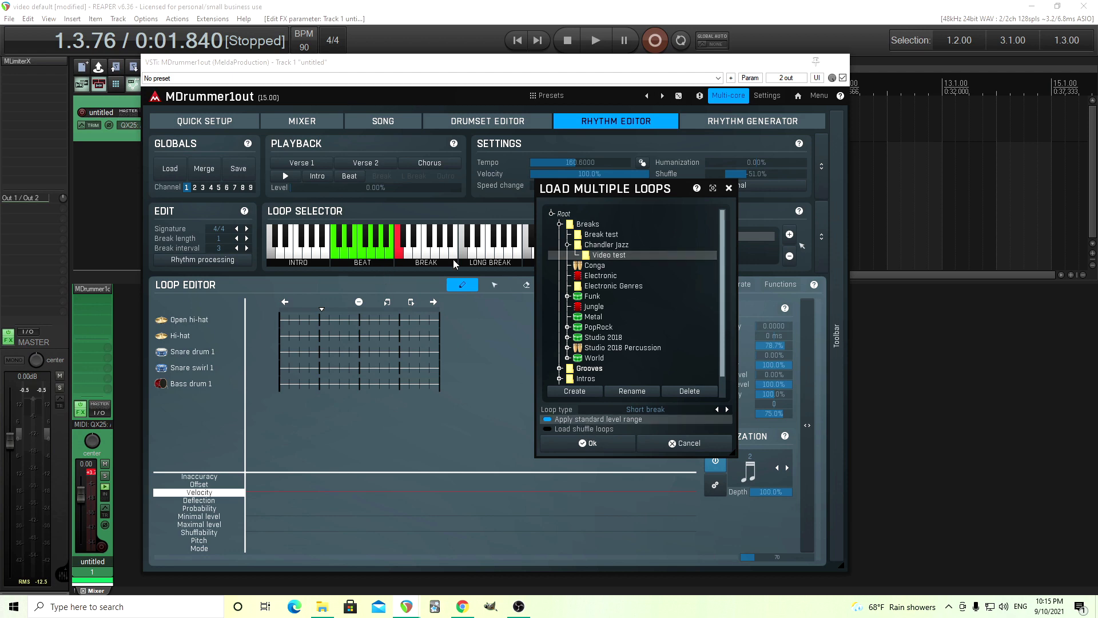
pyautogui.click(593, 445)
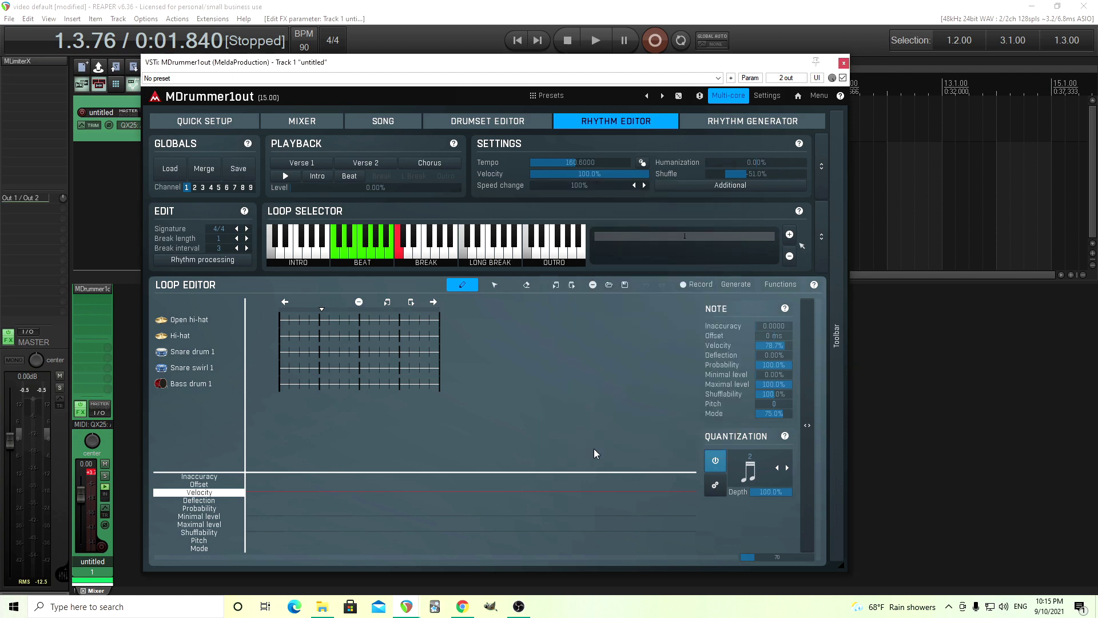
# Step: Select a break loop and review its variations 6 through 14
pyautogui.click(417, 261)
pyautogui.click(412, 244)
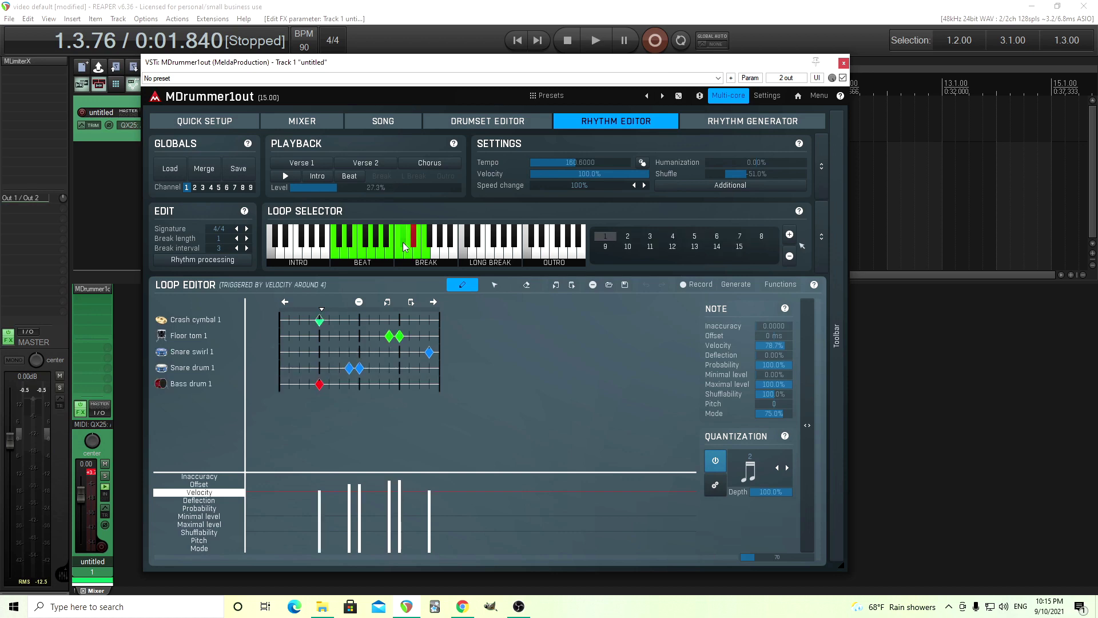
pyautogui.click(627, 246)
pyautogui.click(650, 246)
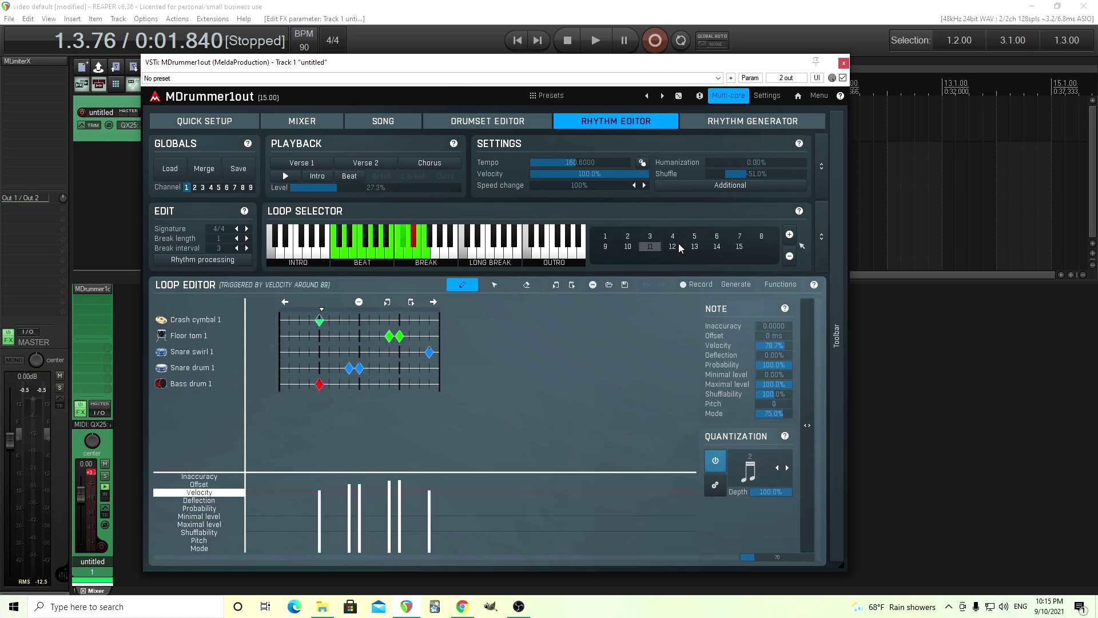
pyautogui.click(673, 246)
pyautogui.click(692, 247)
pyautogui.click(717, 246)
pyautogui.click(717, 236)
pyautogui.click(740, 236)
pyautogui.click(753, 237)
pyautogui.click(628, 246)
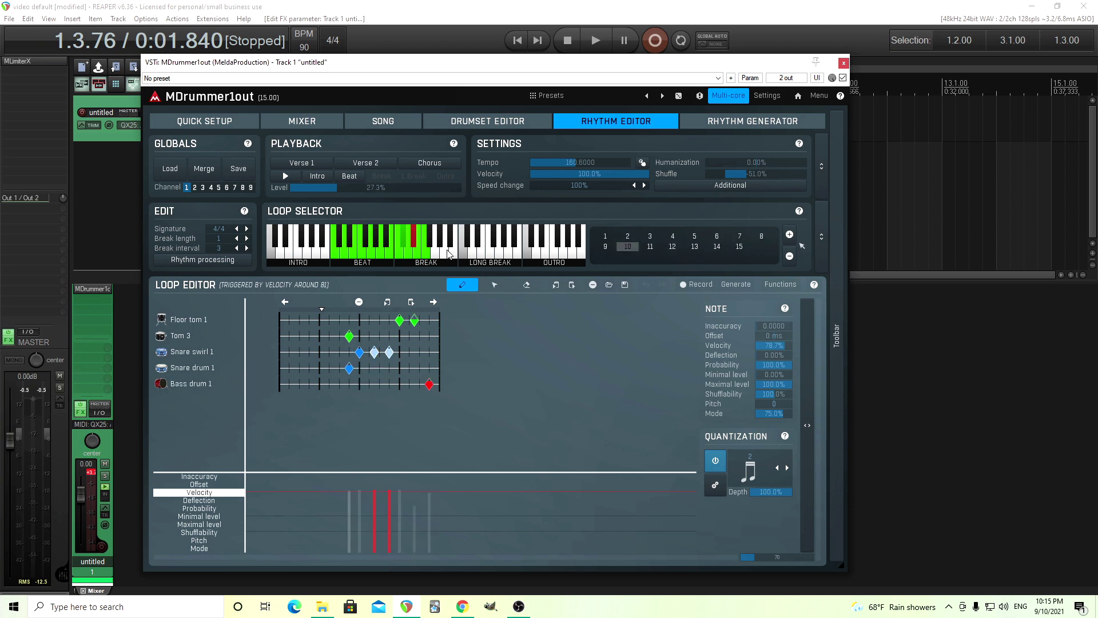
# Step: Review another break loop's variations, delete its unwanted fifth variation, and check variations 1–3
pyautogui.click(402, 258)
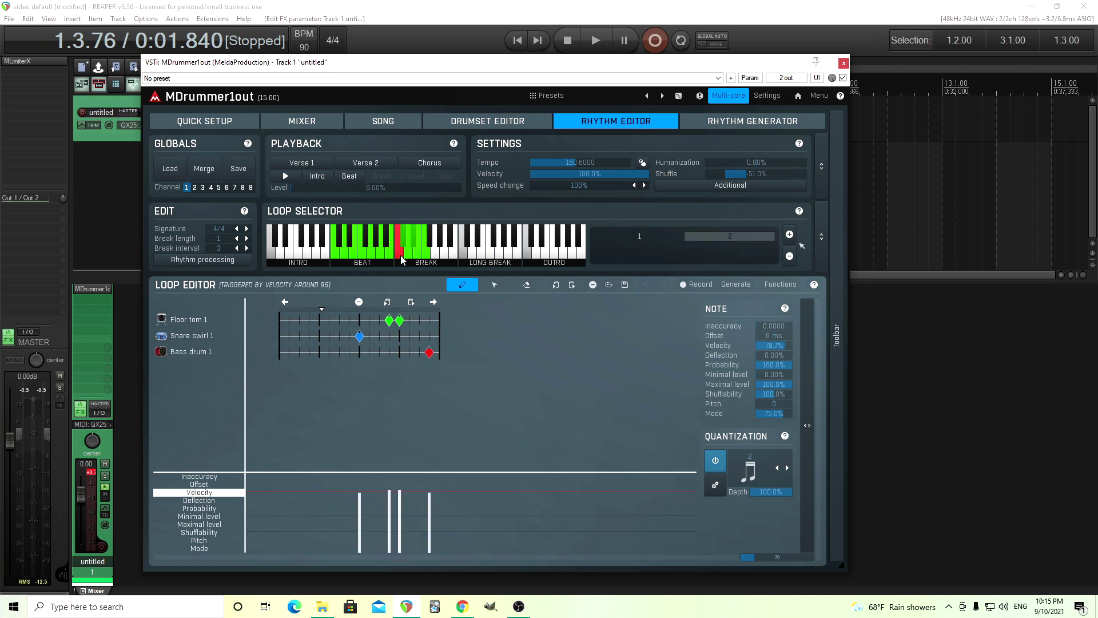
pyautogui.click(405, 244)
pyautogui.click(686, 236)
pyautogui.click(722, 236)
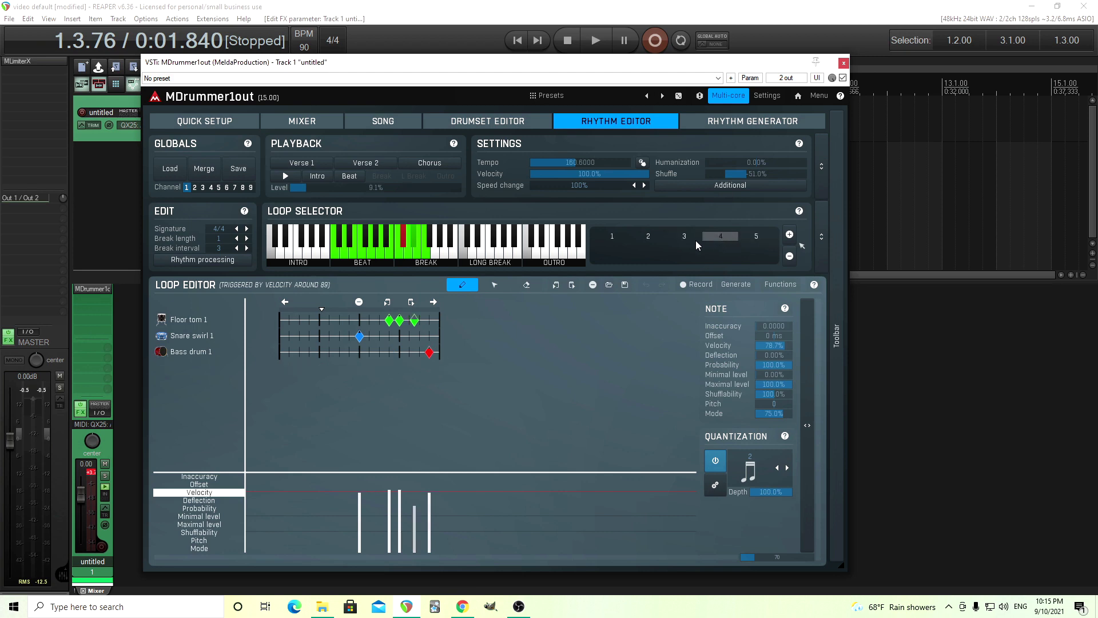
pyautogui.click(691, 240)
pyautogui.click(726, 238)
pyautogui.click(789, 256)
pyautogui.click(621, 238)
pyautogui.click(661, 237)
pyautogui.click(705, 237)
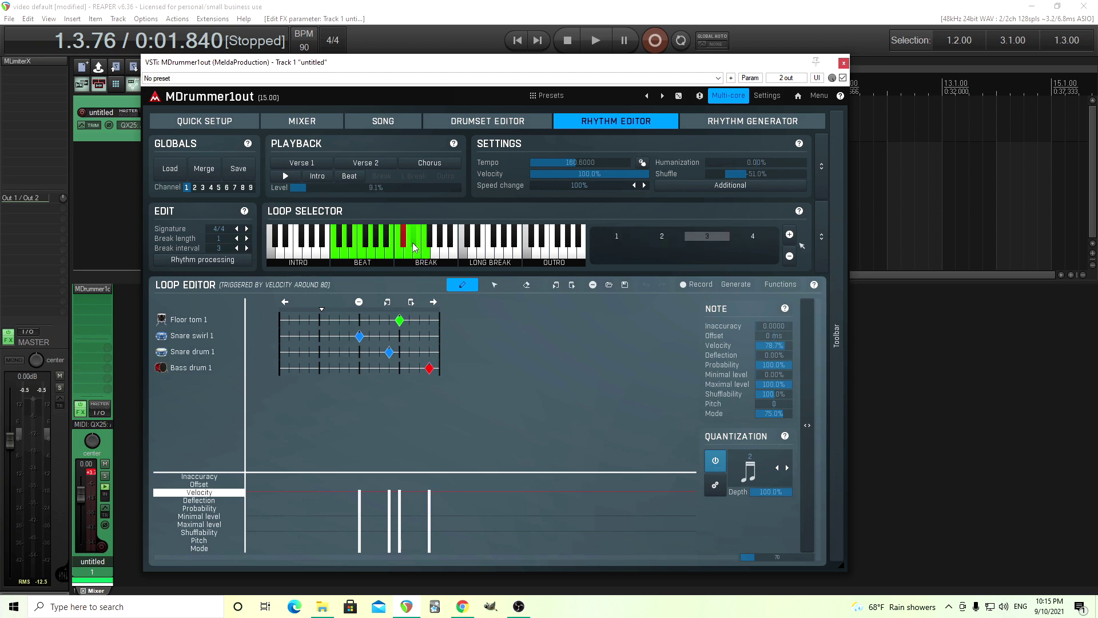
# Step: On the next break loop, delete the extra 15th variation and several more unwanted variations
pyautogui.click(414, 247)
pyautogui.click(623, 239)
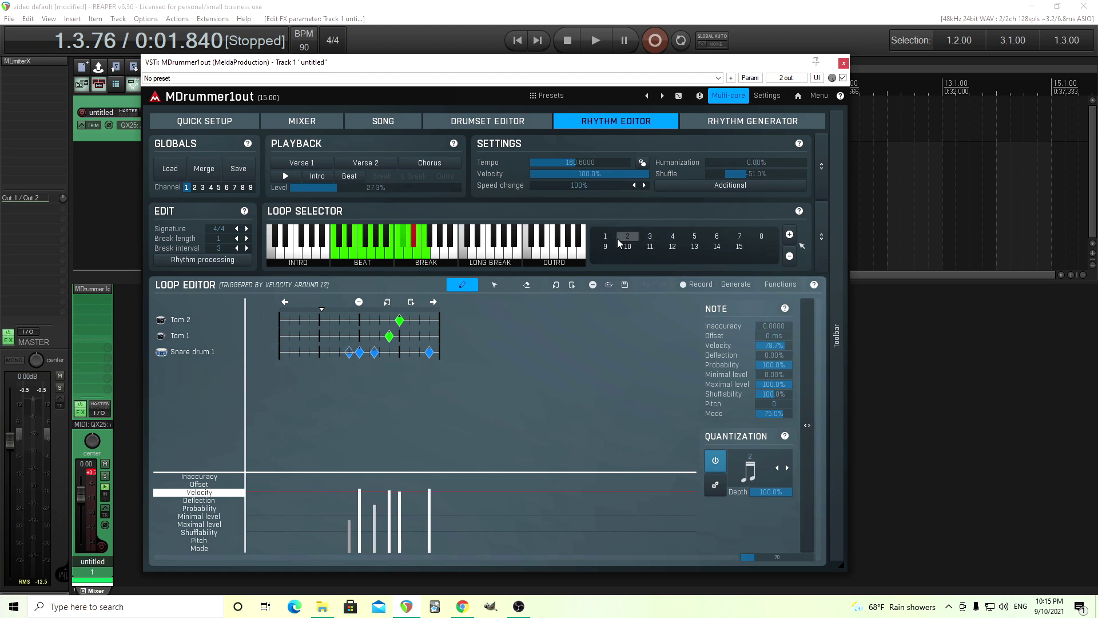
pyautogui.click(606, 246)
pyautogui.click(629, 246)
pyautogui.click(789, 256)
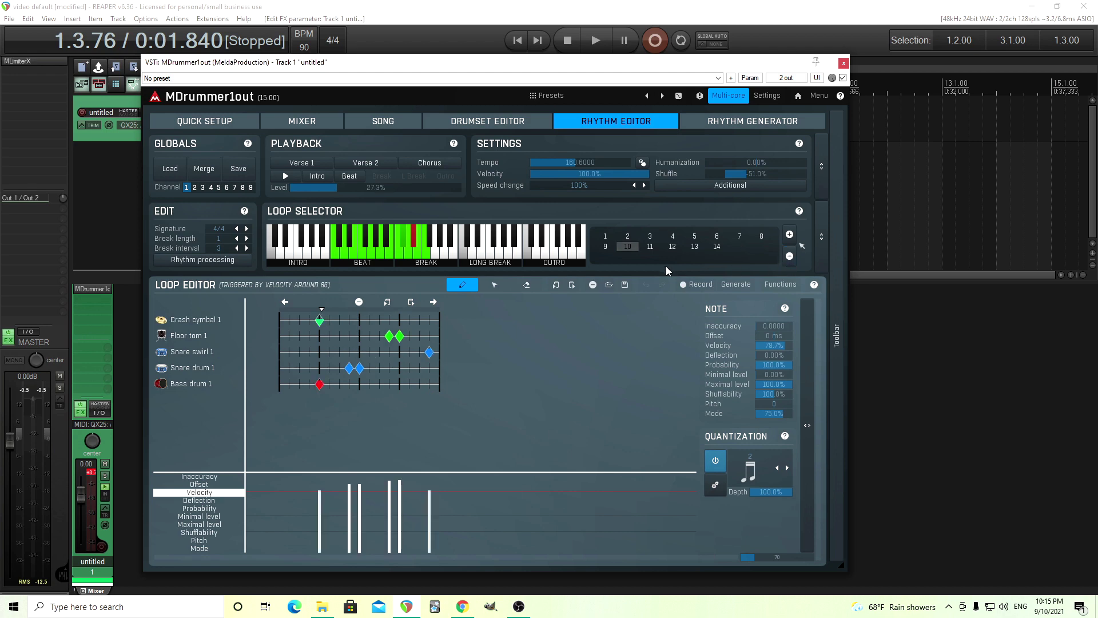
pyautogui.click(650, 246)
pyautogui.click(790, 258)
pyautogui.click(790, 257)
pyautogui.click(790, 257)
pyautogui.click(790, 257)
pyautogui.click(791, 258)
pyautogui.click(791, 257)
pyautogui.click(791, 257)
pyautogui.click(791, 257)
pyautogui.click(791, 257)
pyautogui.click(791, 258)
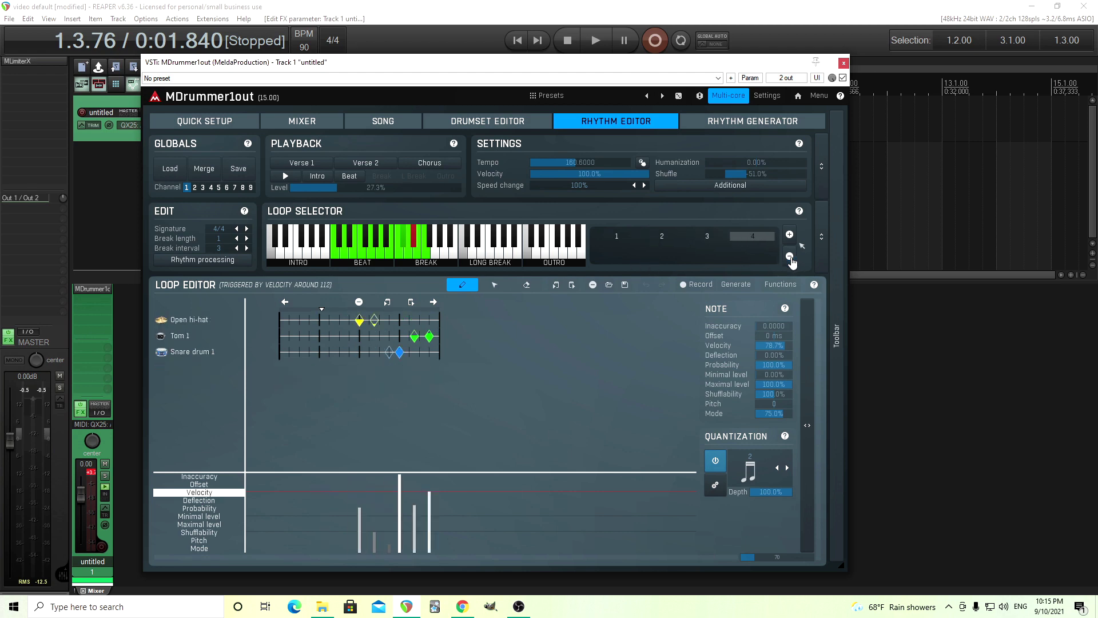
pyautogui.click(791, 257)
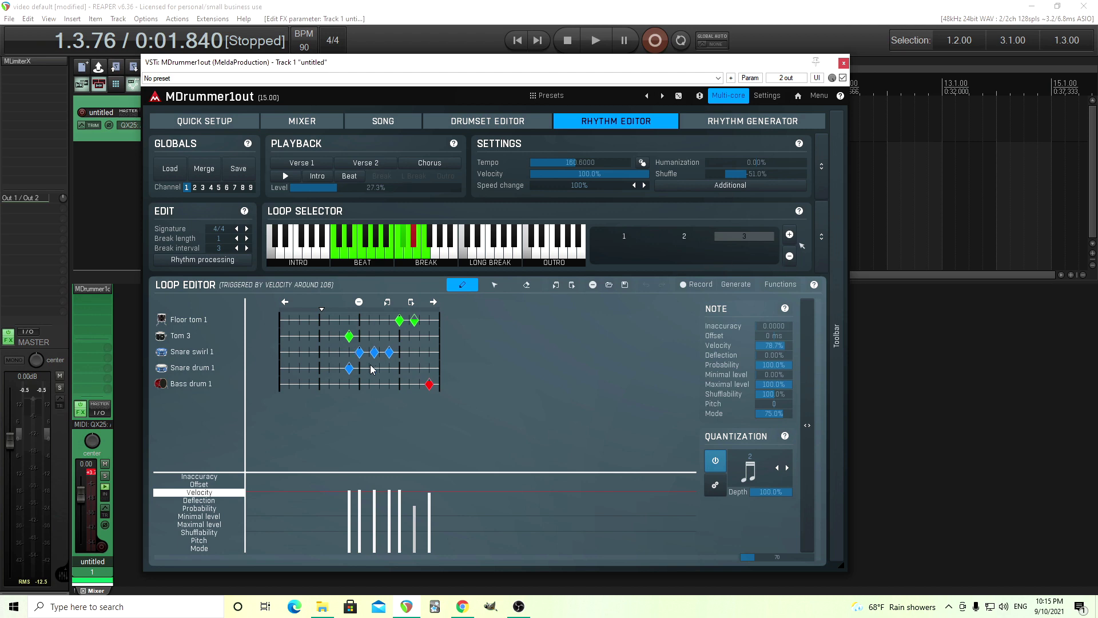
# Step: Check variation 2, then delete variation 2 of the following break loop
pyautogui.click(678, 238)
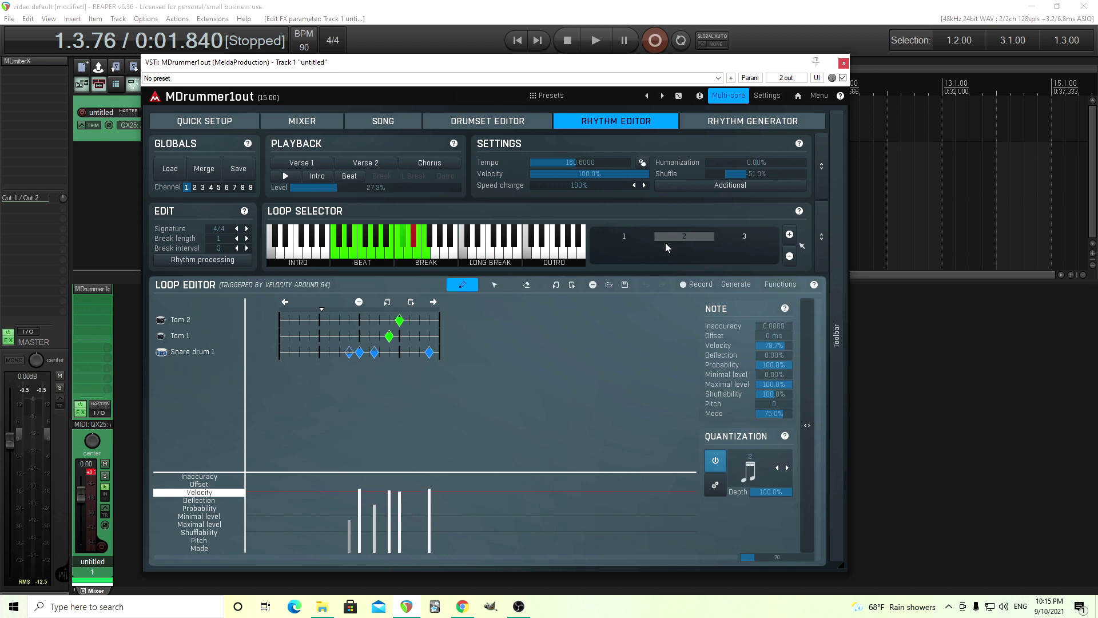
pyautogui.click(422, 254)
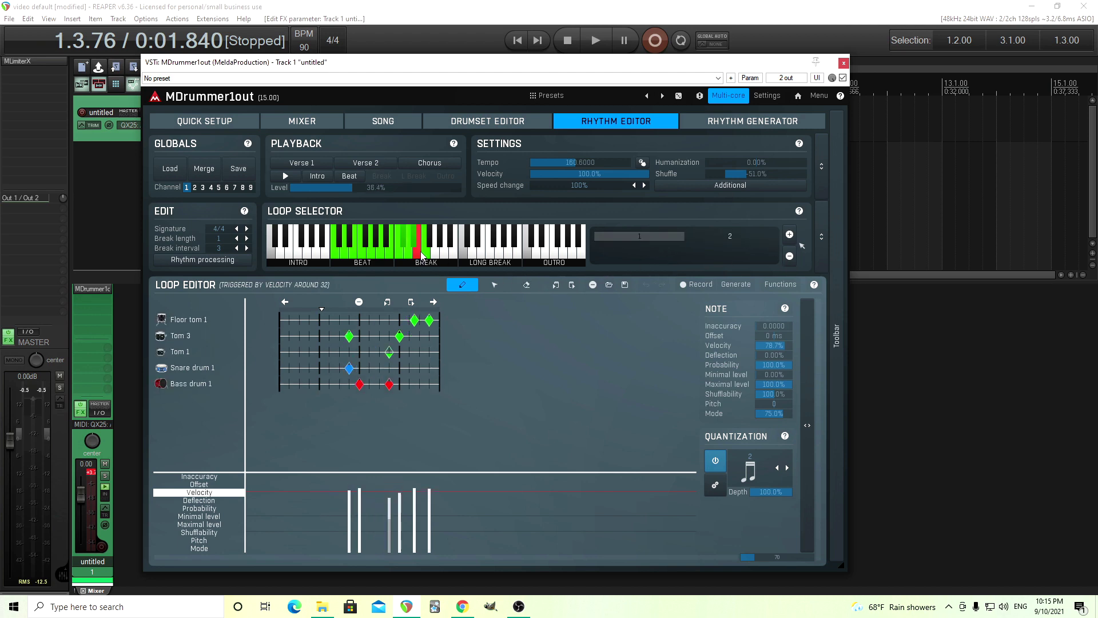
pyautogui.click(729, 237)
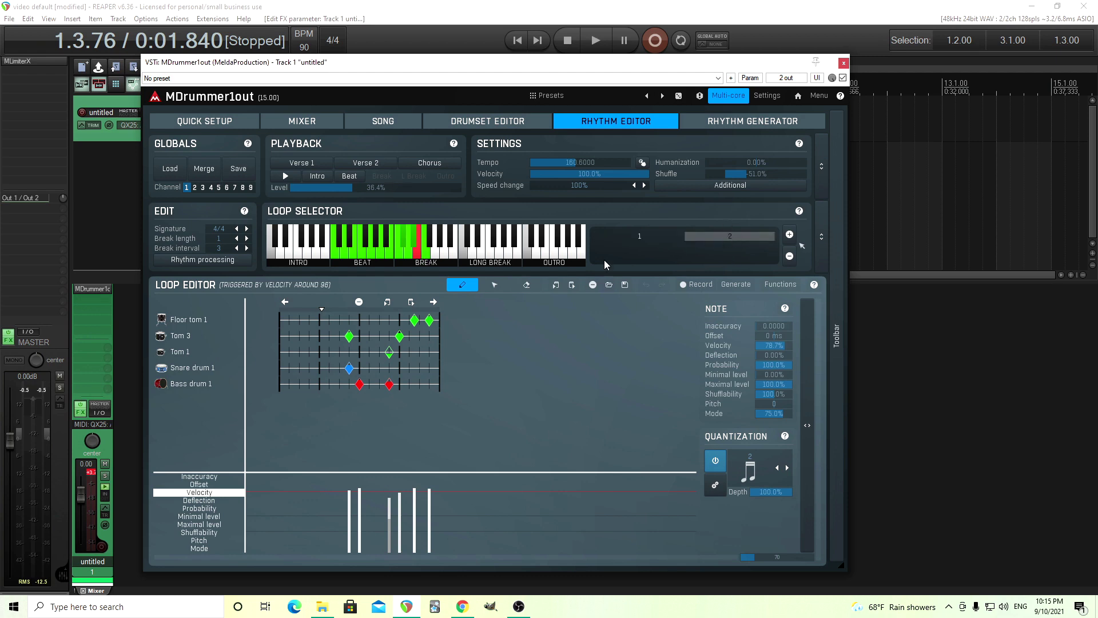
pyautogui.click(789, 256)
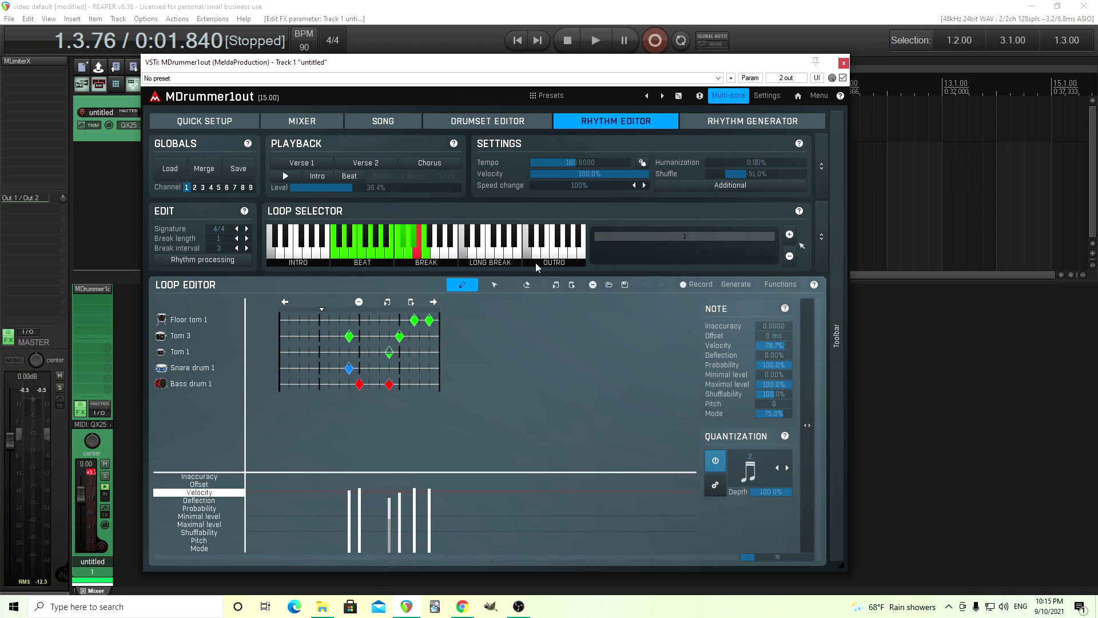
pyautogui.click(426, 255)
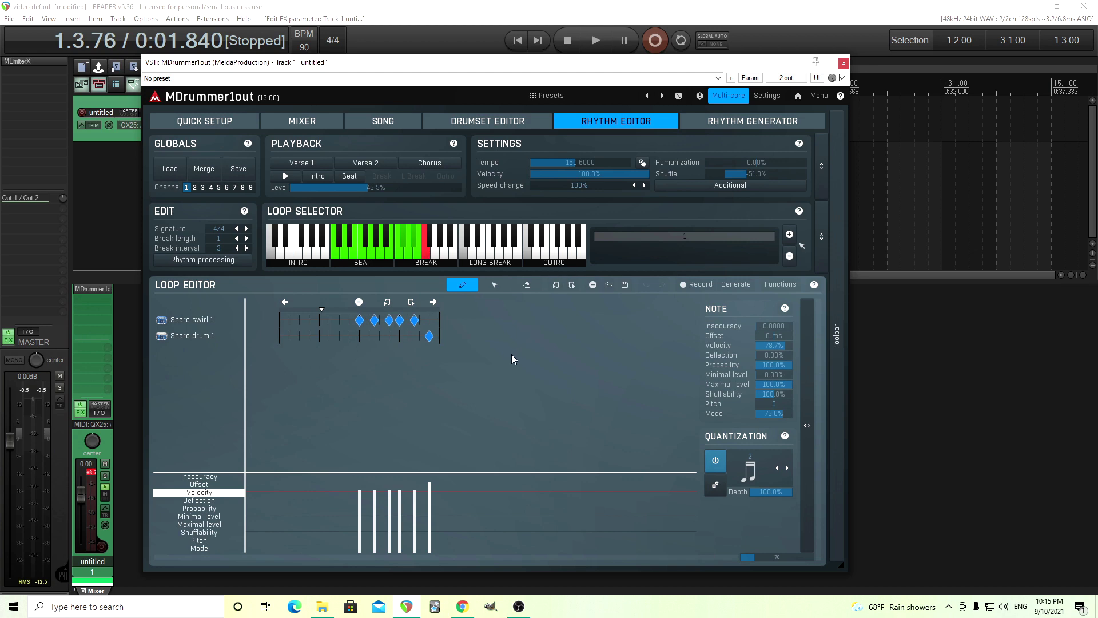
# Step: Select an empty break key further along the Loop Selector
pyautogui.click(440, 258)
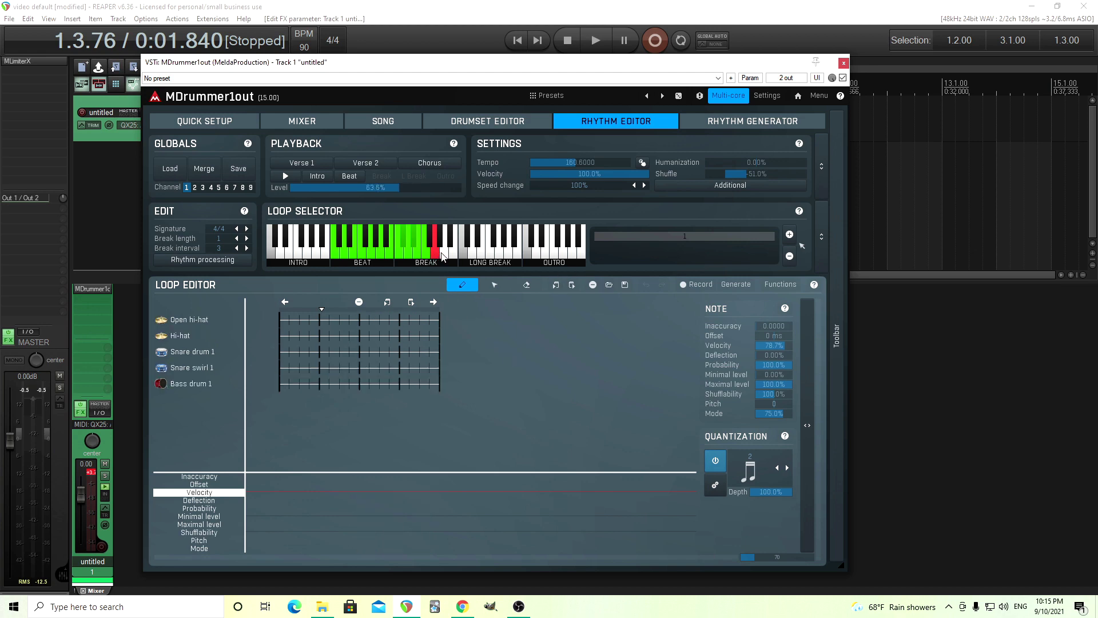
pyautogui.click(450, 257)
pyautogui.click(444, 257)
pyautogui.click(439, 258)
pyautogui.click(446, 257)
pyautogui.click(436, 256)
pyautogui.click(431, 252)
pyautogui.click(436, 256)
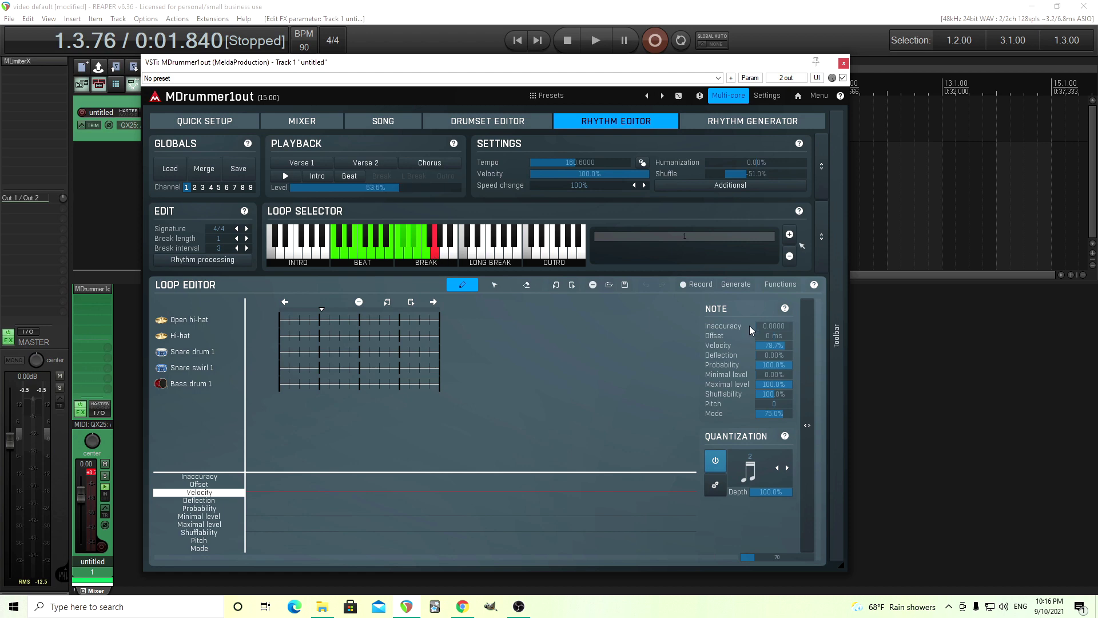
# Step: Generate a break loop from the Video test template with 1/4 merge quantization
pyautogui.click(736, 284)
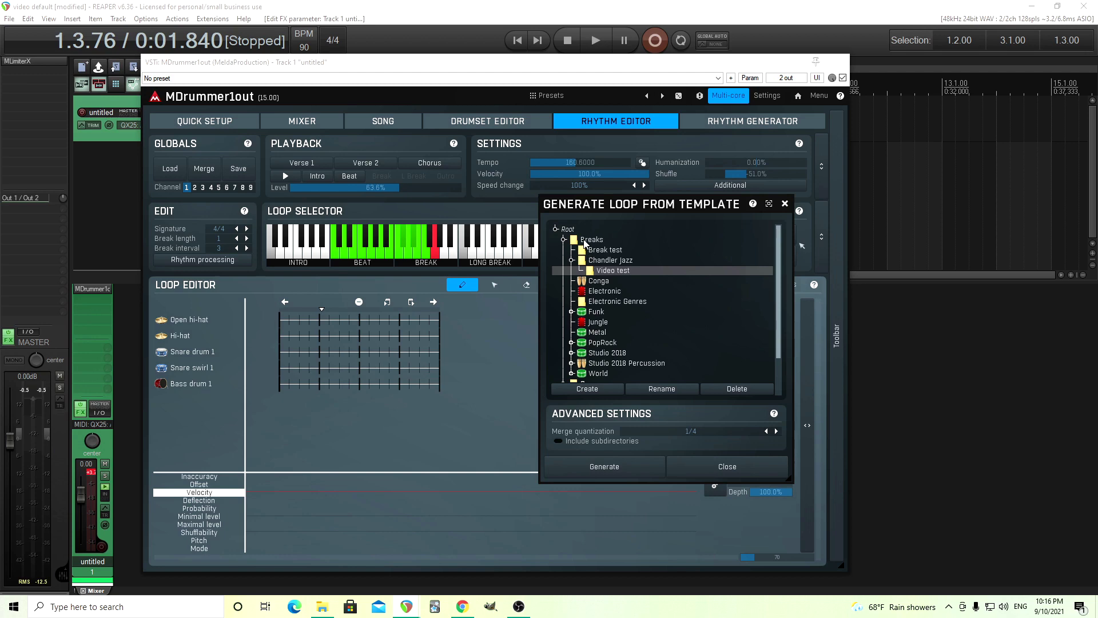
pyautogui.scroll(-2, 785, 276)
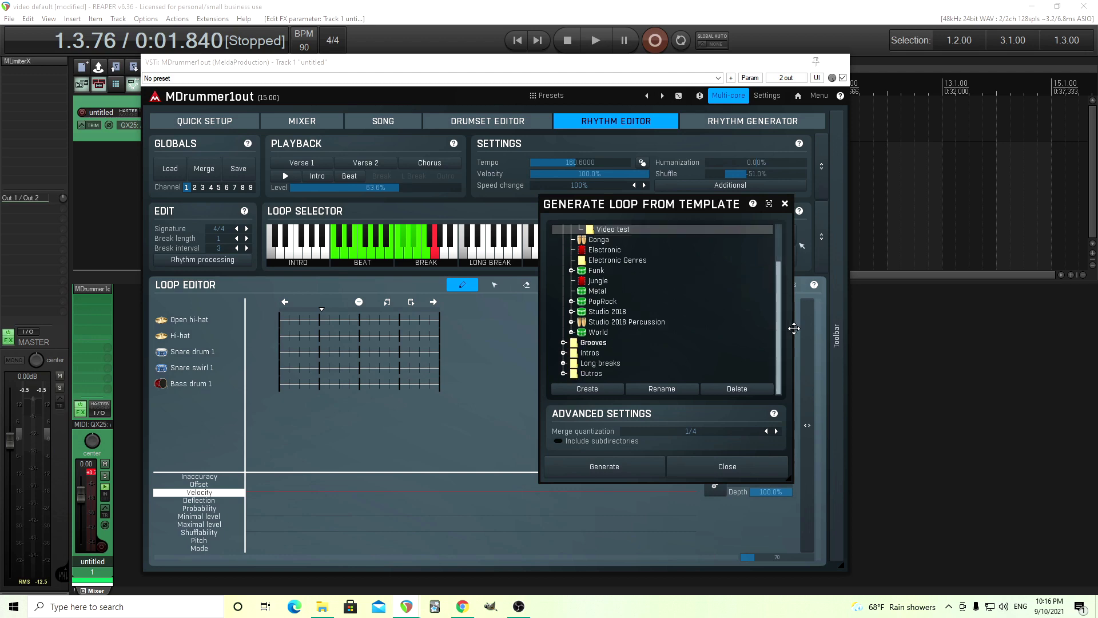
pyautogui.scroll(2, 778, 303)
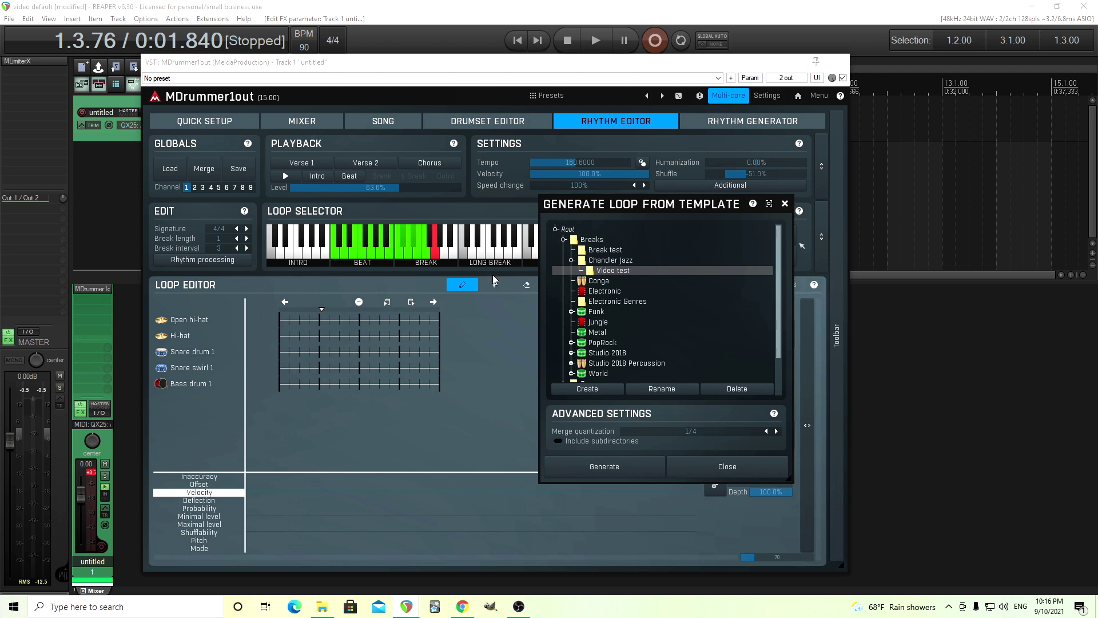
pyautogui.click(694, 436)
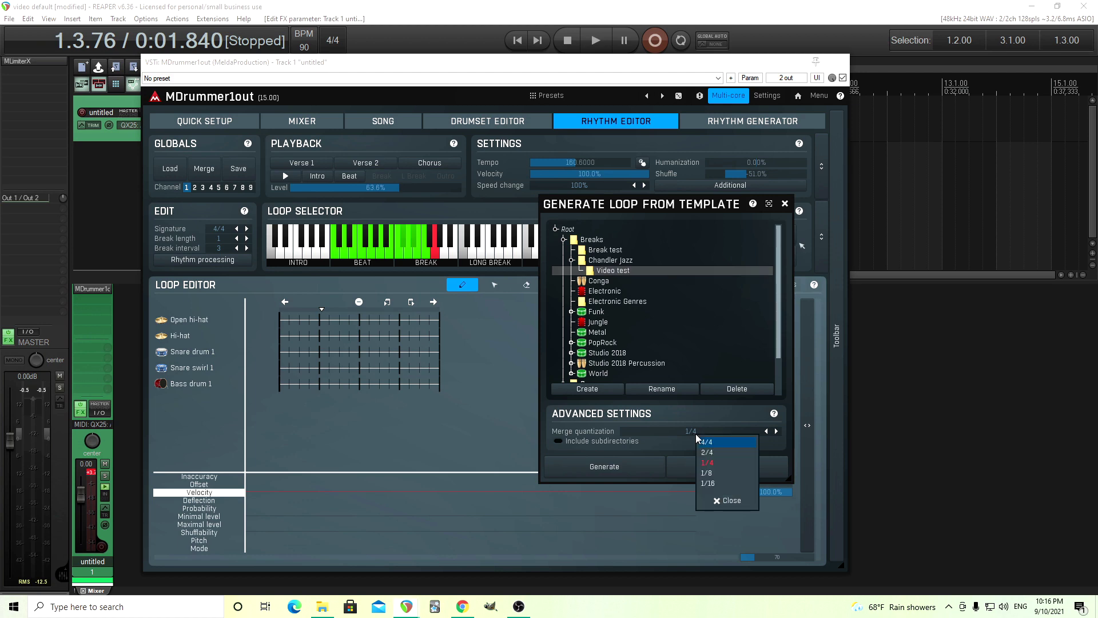
pyautogui.click(718, 464)
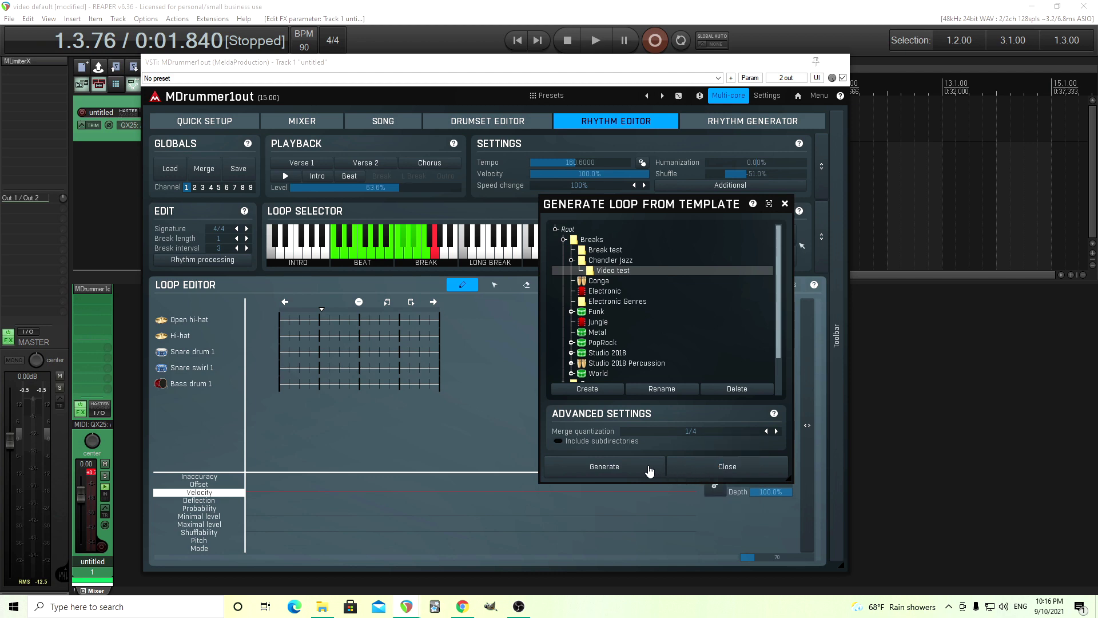
pyautogui.click(649, 470)
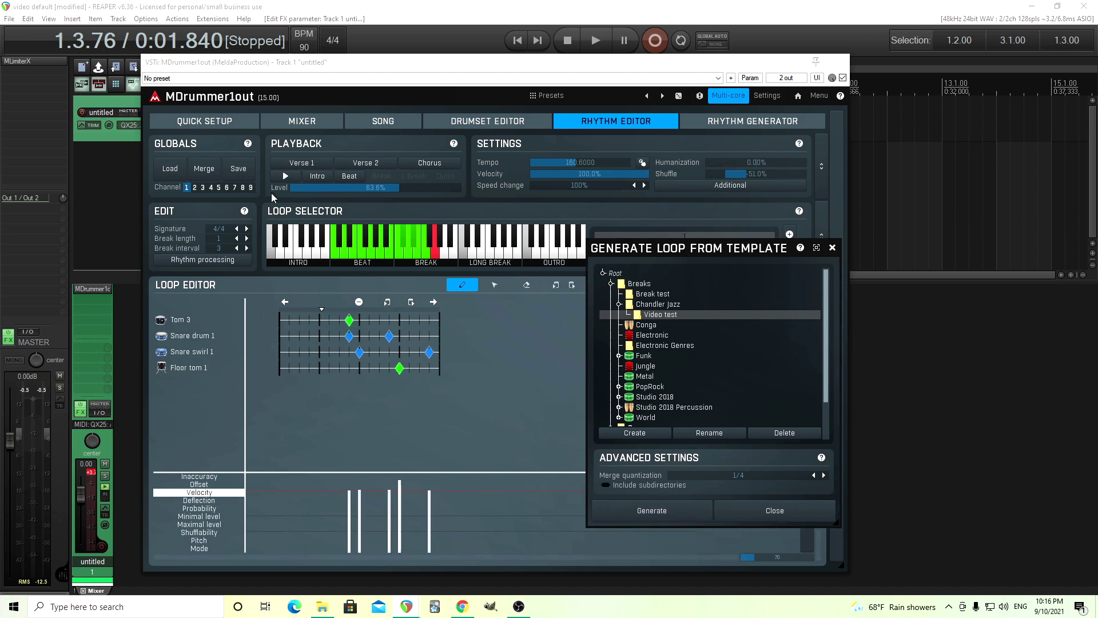
pyautogui.click(284, 182)
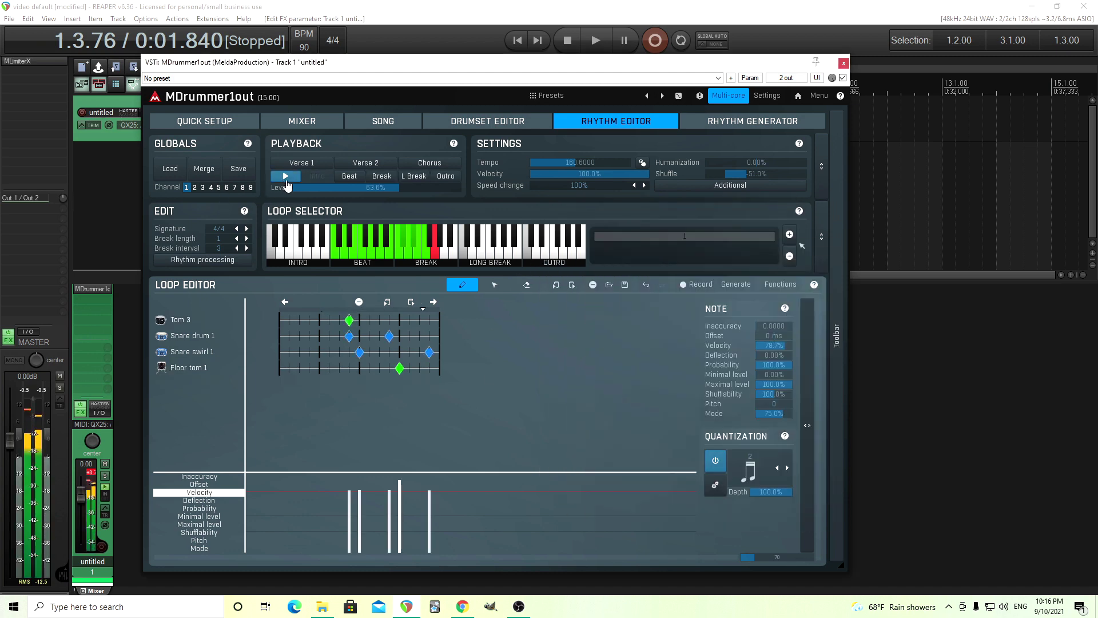
# Step: Stop playback, select the newly generated break loop and start previewing it
pyautogui.click(285, 175)
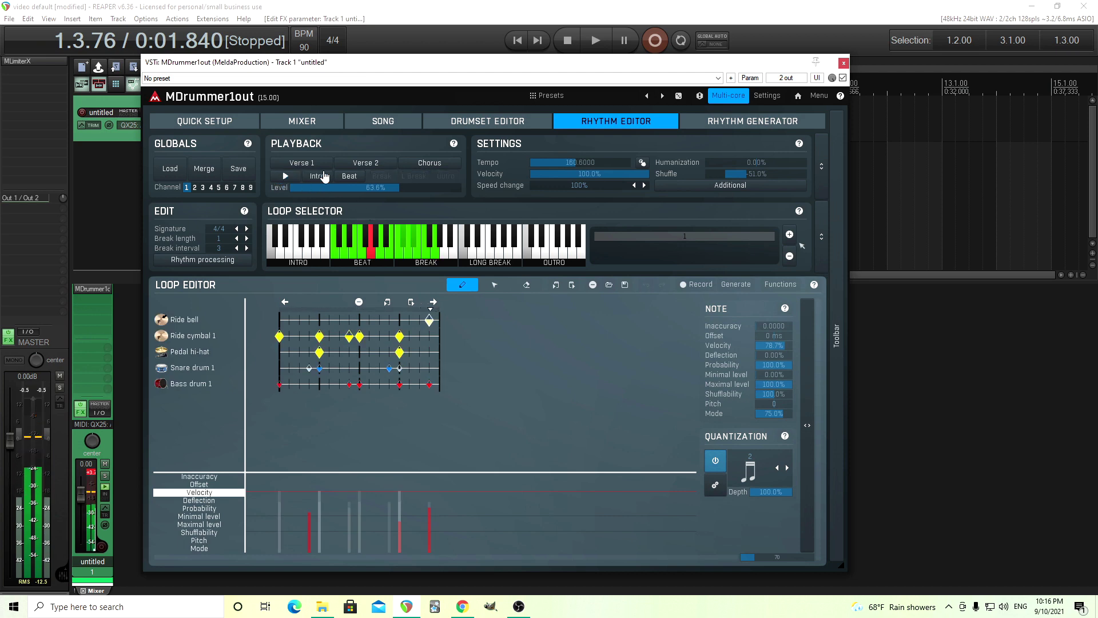
pyautogui.click(780, 189)
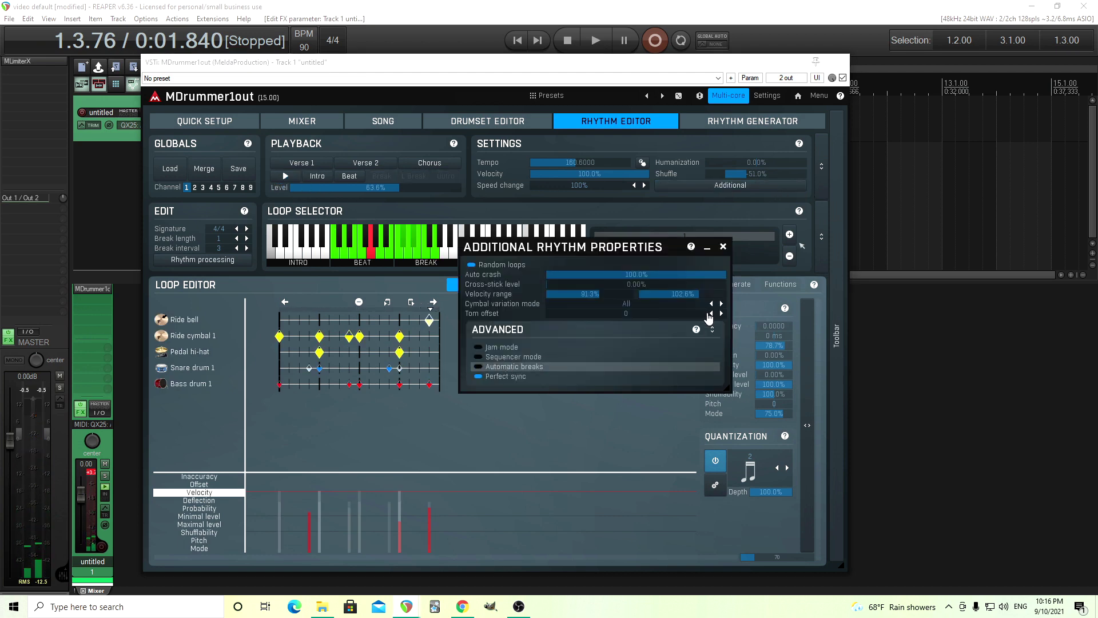
pyautogui.click(723, 247)
pyautogui.click(437, 254)
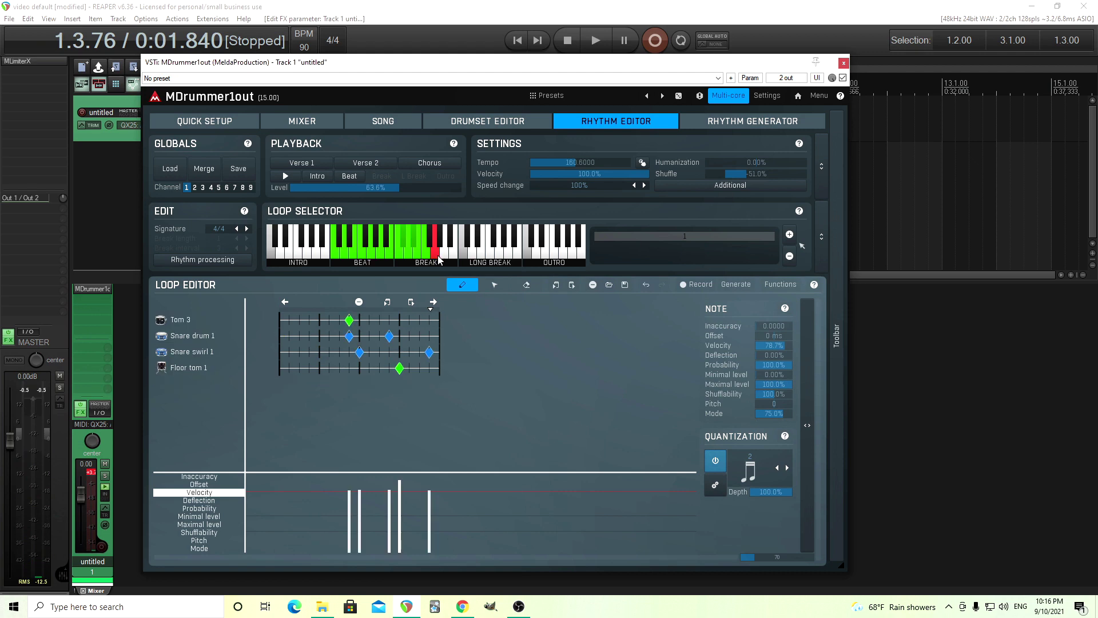
pyautogui.click(295, 179)
# Step: Regenerate the break loop twice from the template while it plays
pyautogui.click(738, 284)
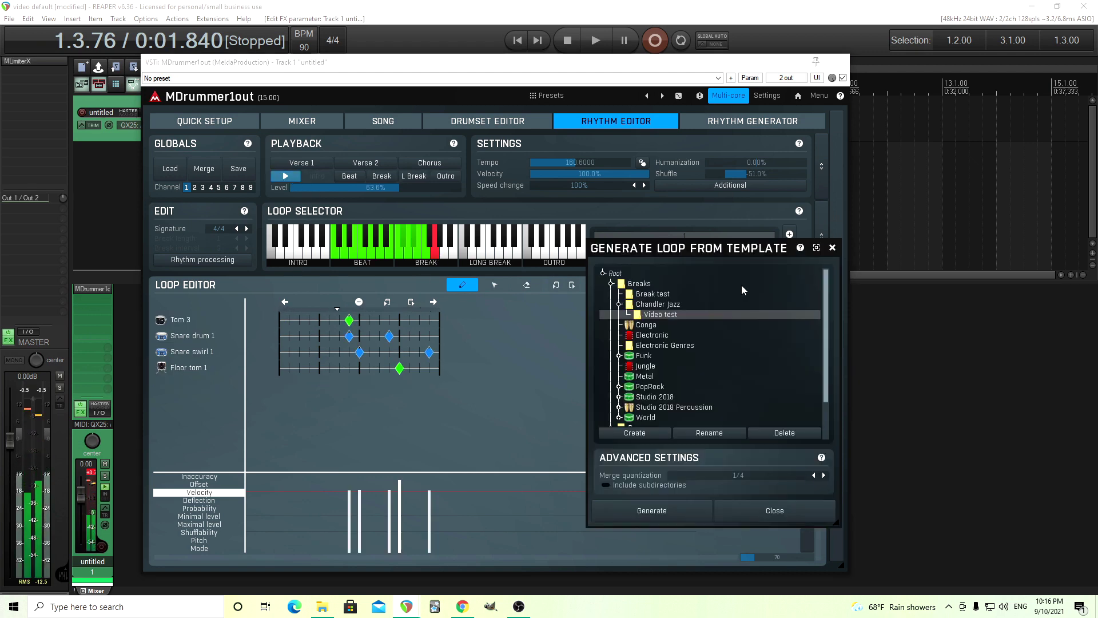
pyautogui.click(686, 514)
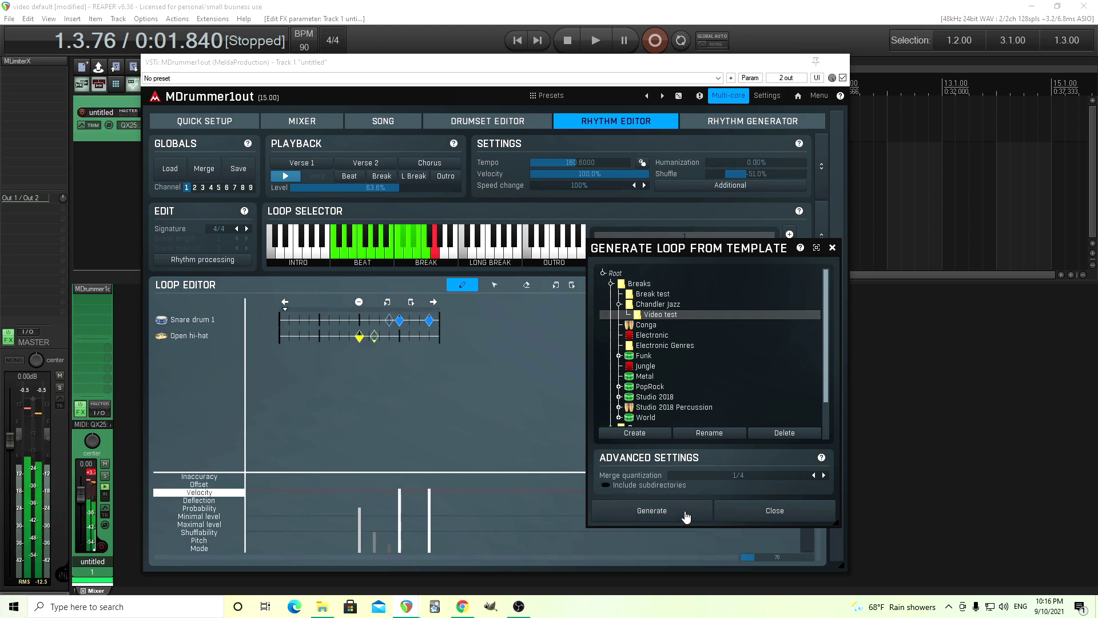
pyautogui.click(686, 514)
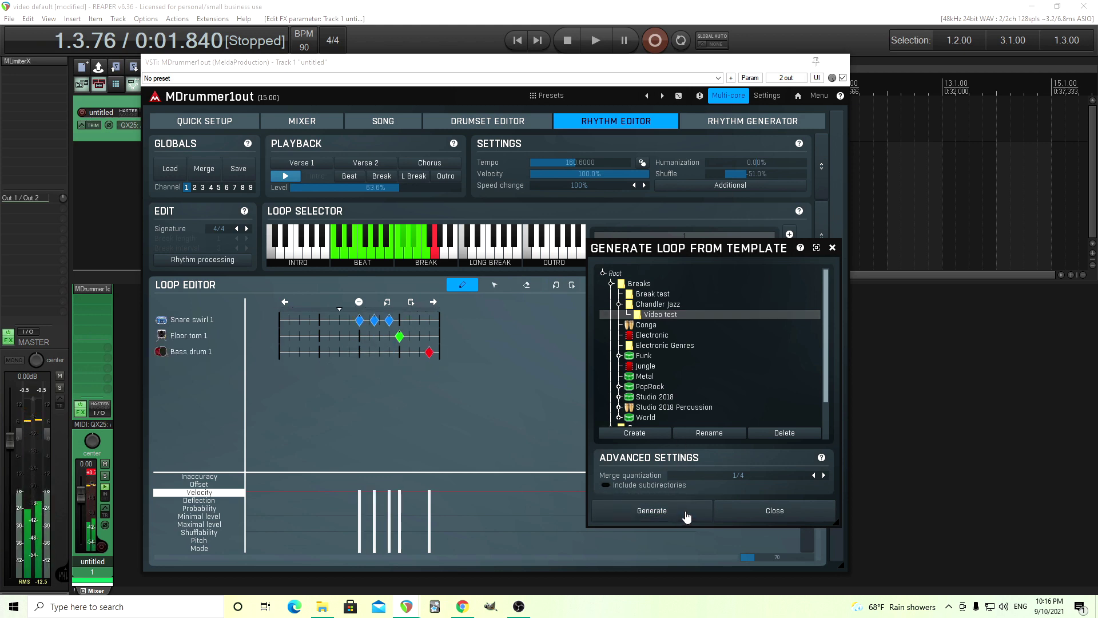
pyautogui.click(773, 512)
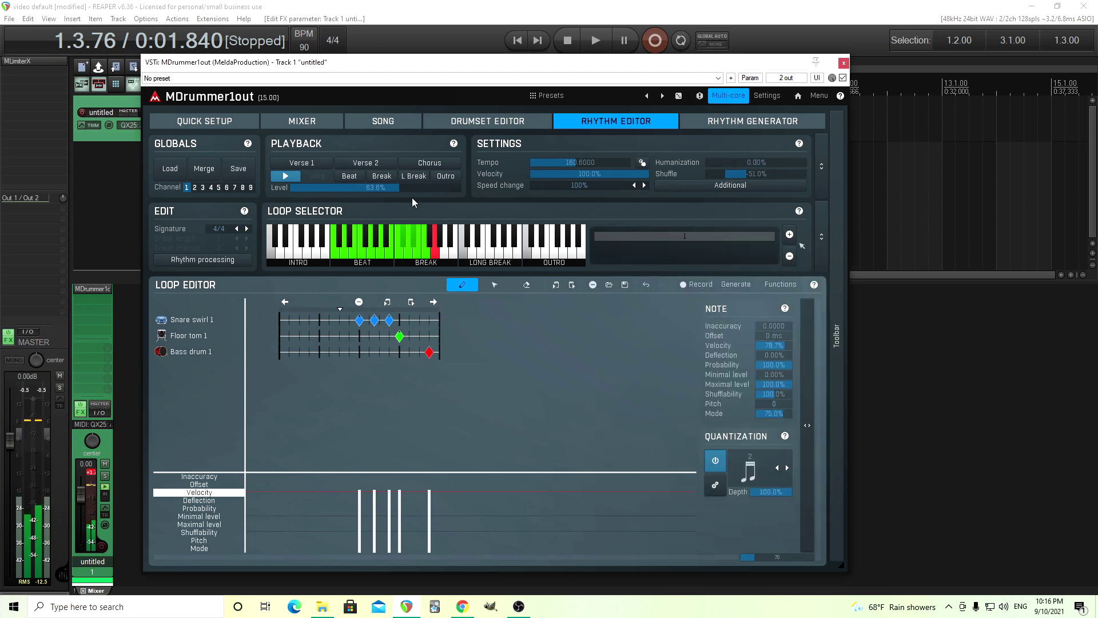
# Step: Stop playback, select the next empty break key and restart the preview
pyautogui.click(292, 178)
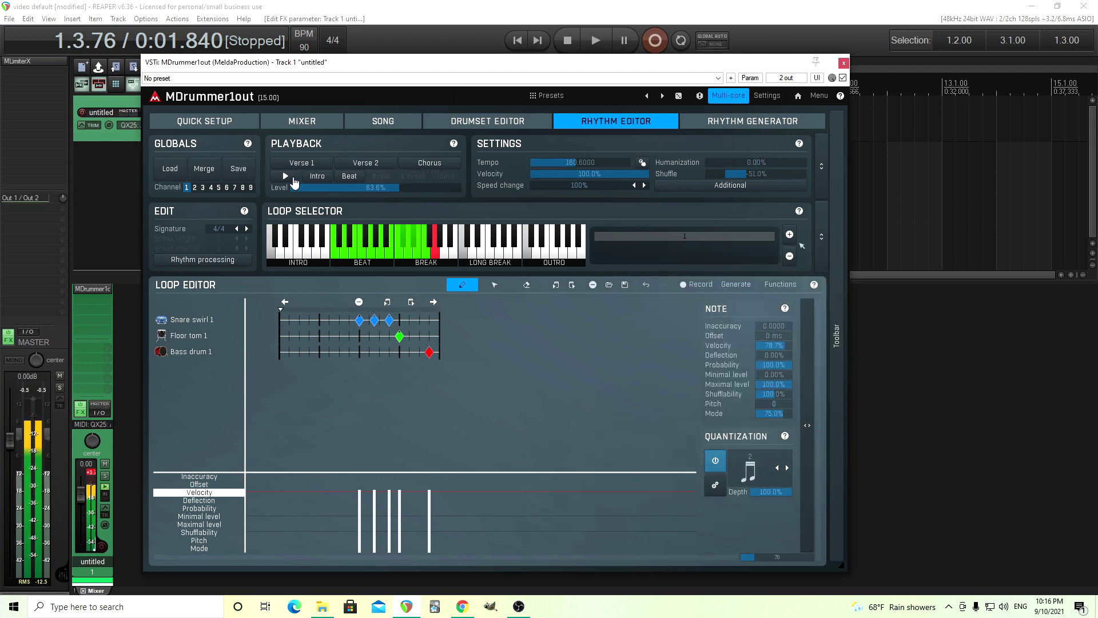
pyautogui.click(448, 256)
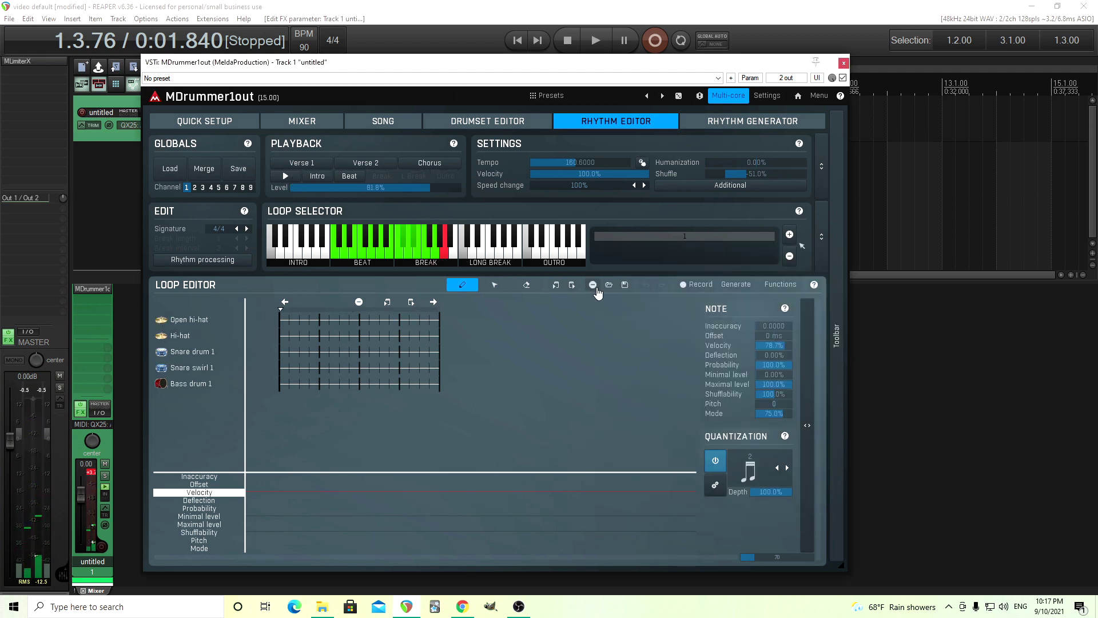
pyautogui.click(285, 176)
# Step: Generate this break slot's loop twice from the Video test template
pyautogui.click(738, 285)
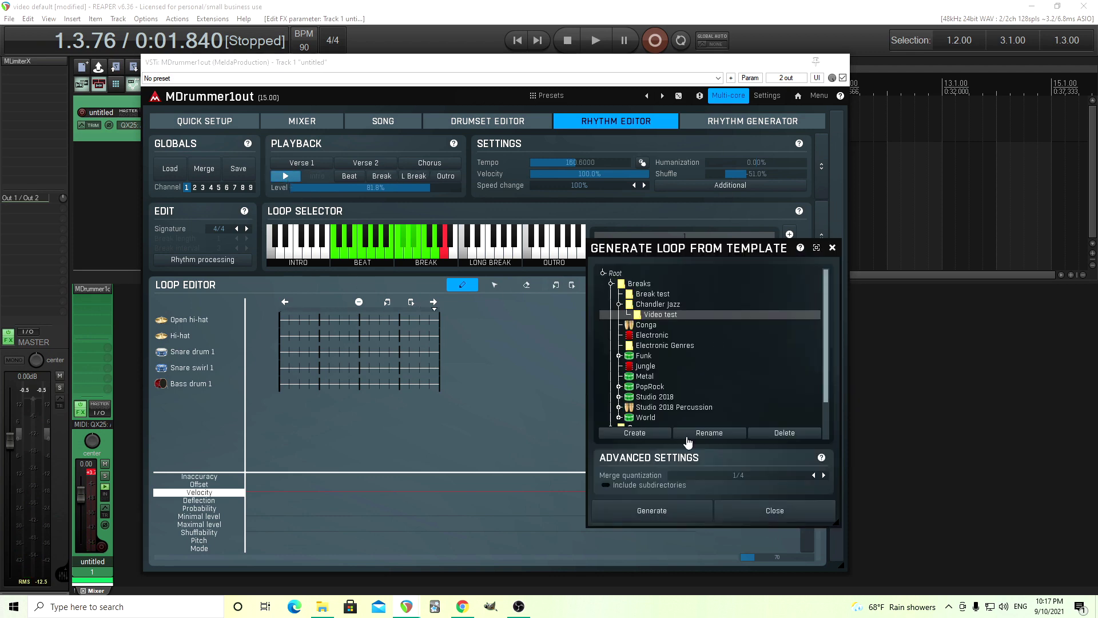
pyautogui.click(654, 514)
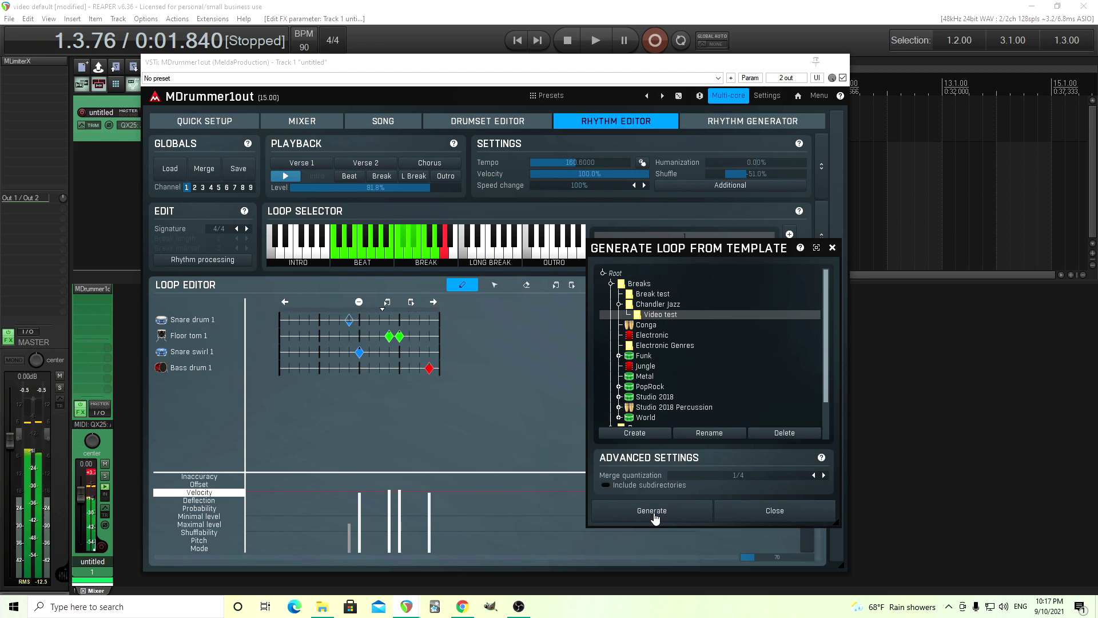
pyautogui.click(656, 514)
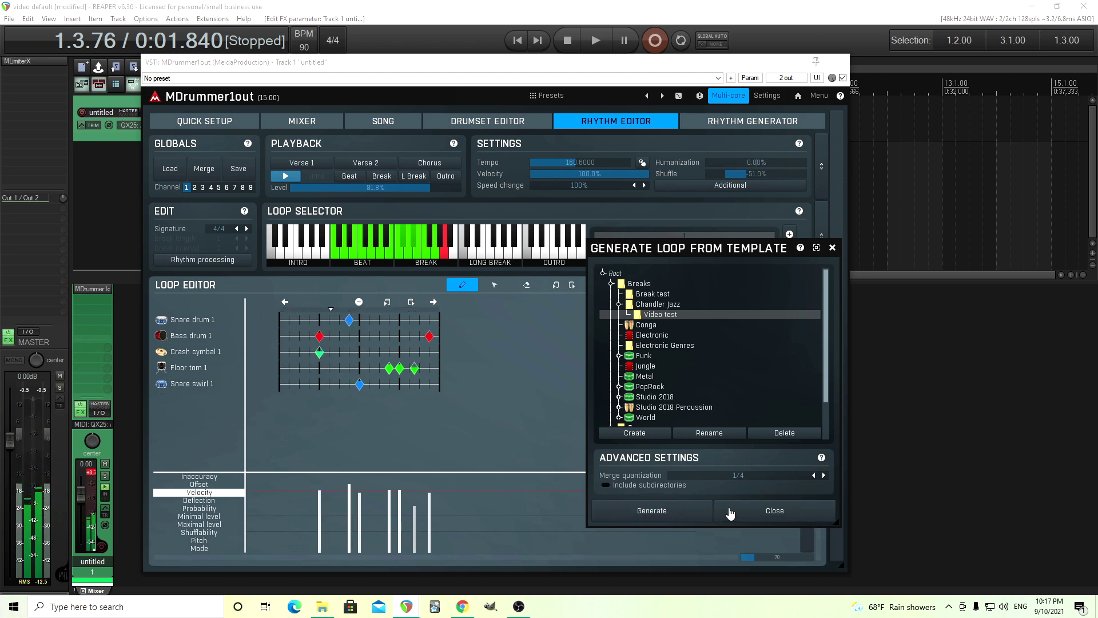
pyautogui.click(754, 510)
# Step: Fill the next empty break key, generating five Video test variations in a row
pyautogui.click(453, 252)
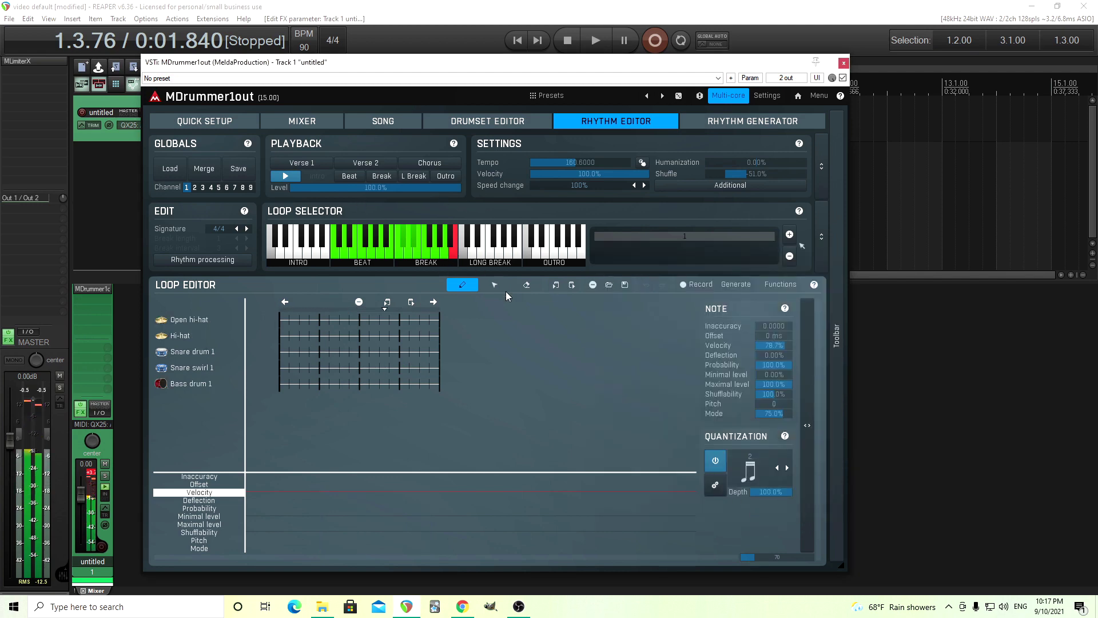
pyautogui.click(747, 290)
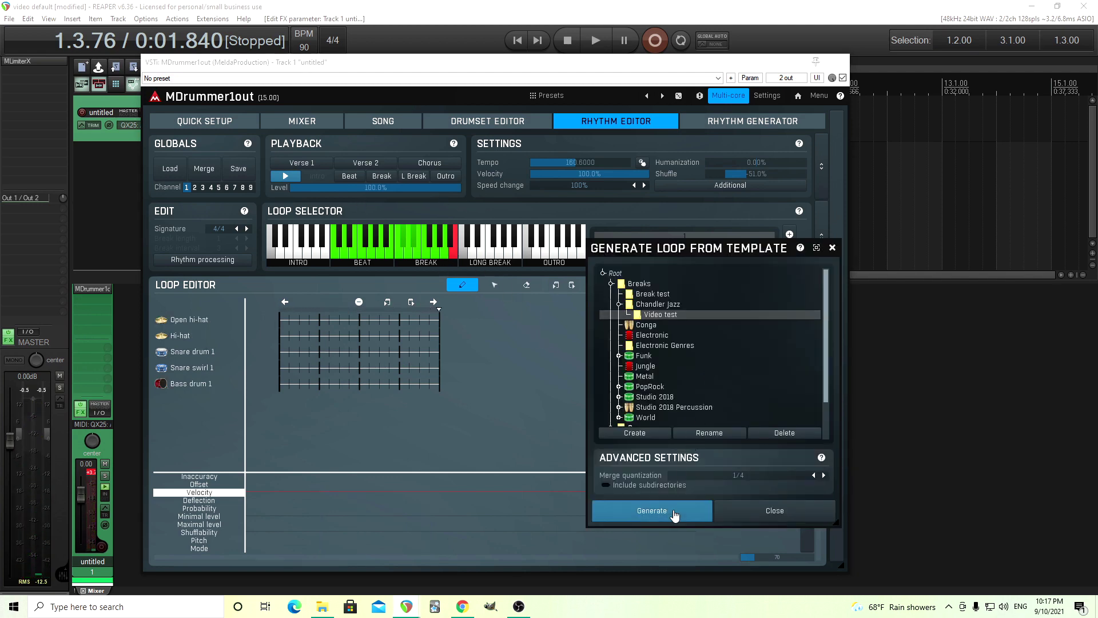
pyautogui.click(676, 510)
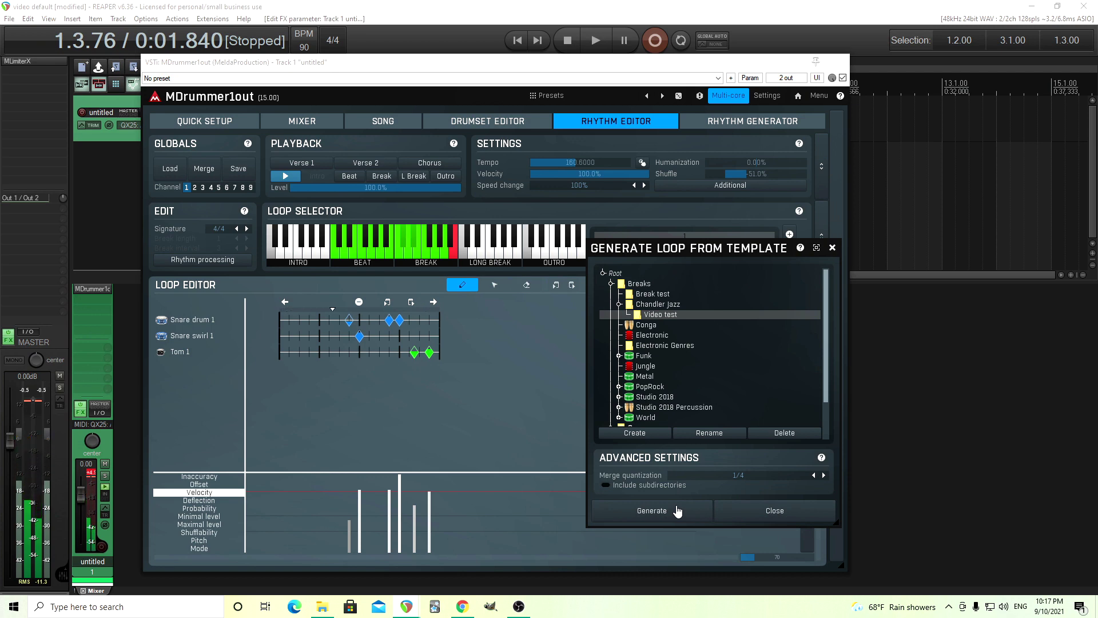
pyautogui.click(679, 511)
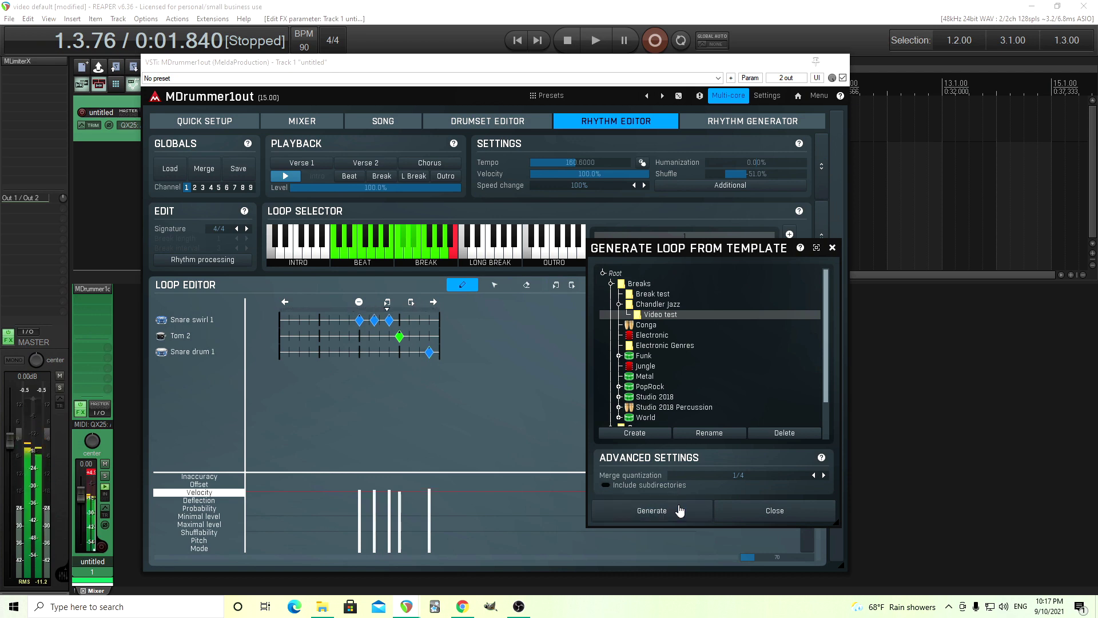
pyautogui.click(680, 510)
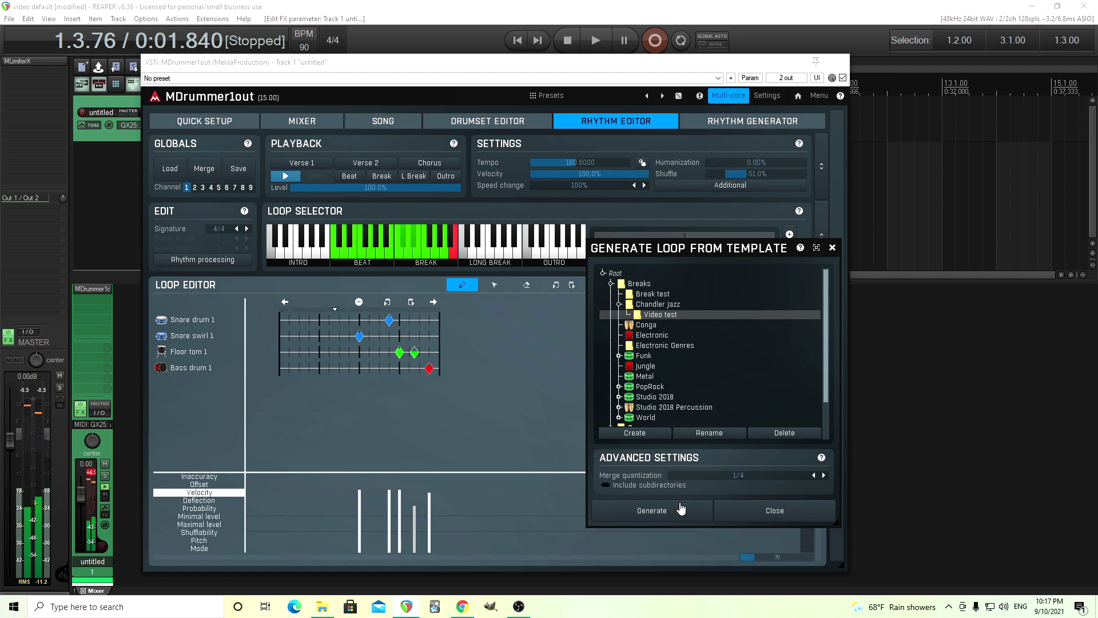
pyautogui.click(682, 508)
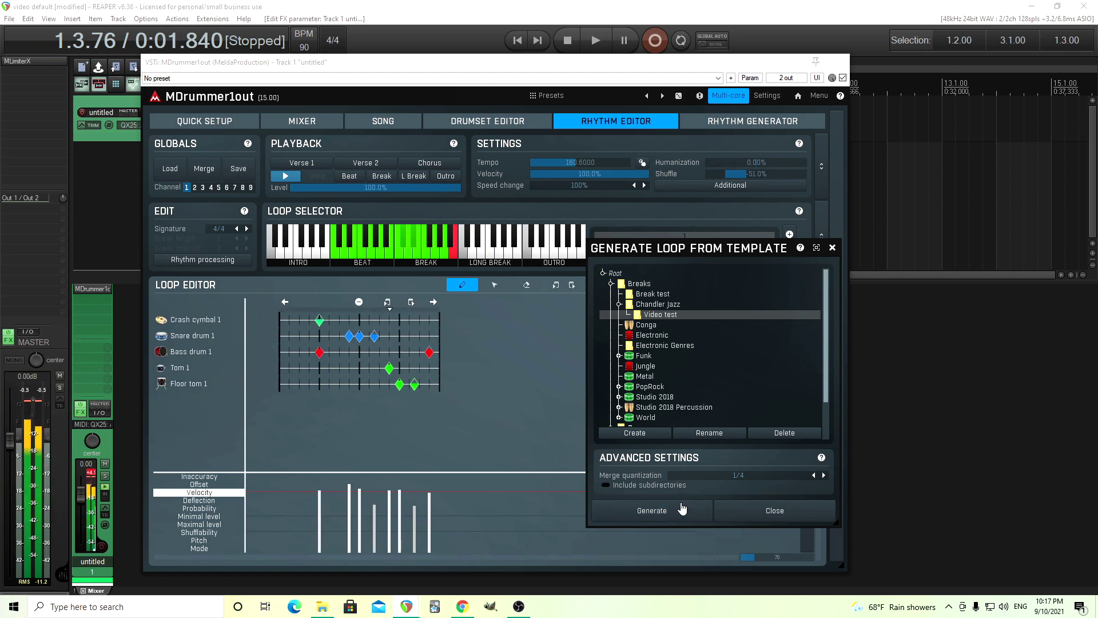
pyautogui.click(682, 509)
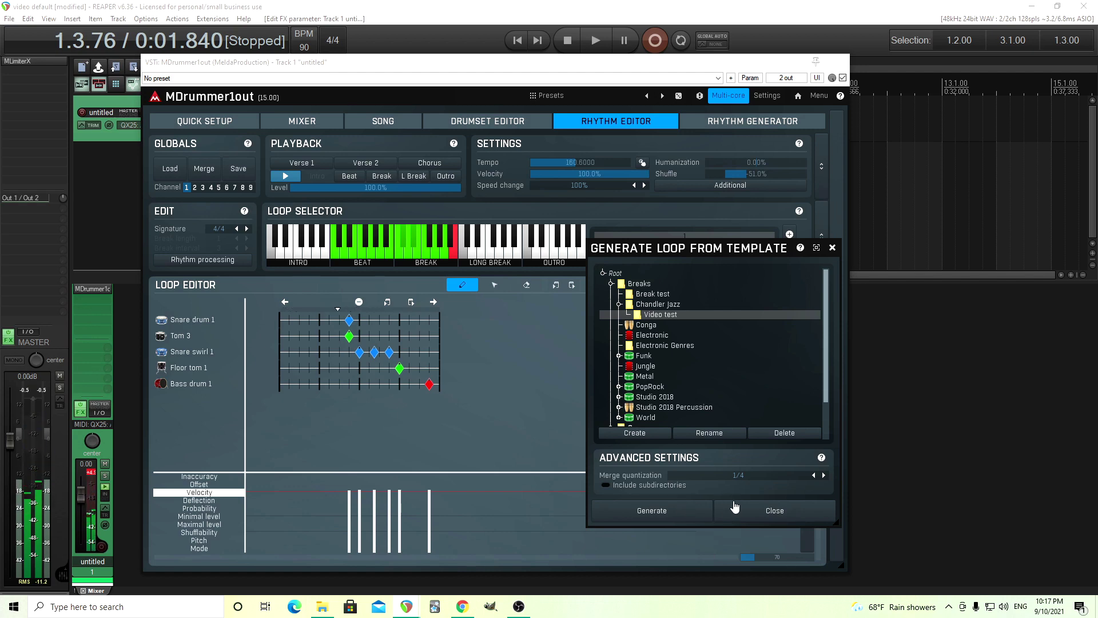
pyautogui.click(775, 510)
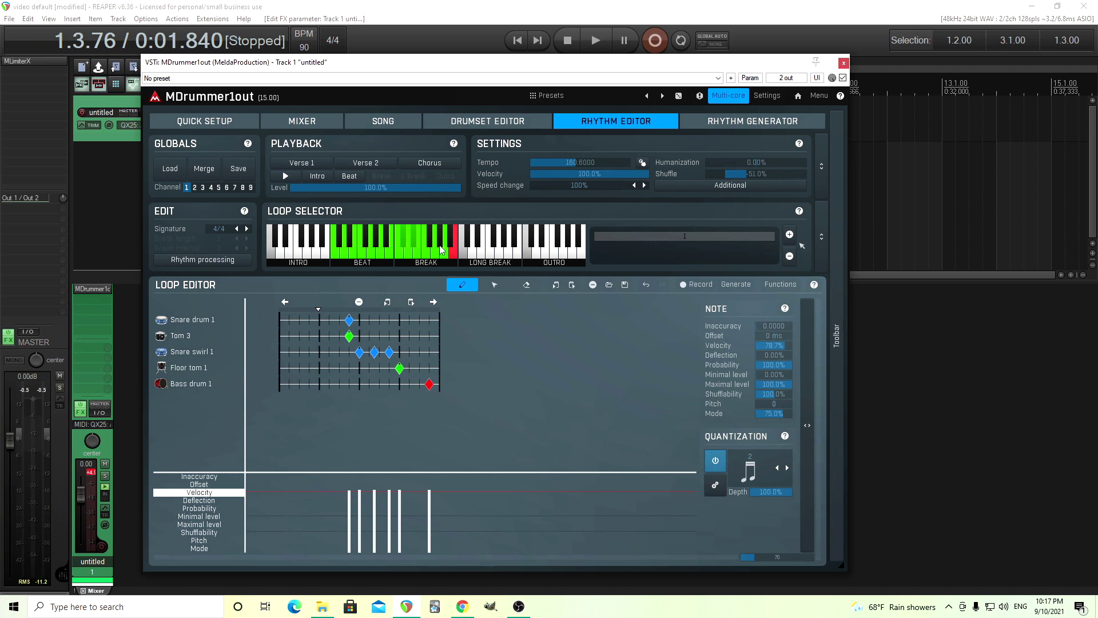
# Step: Enable Automatic breaks in the Additional rhythm properties
pyautogui.click(704, 186)
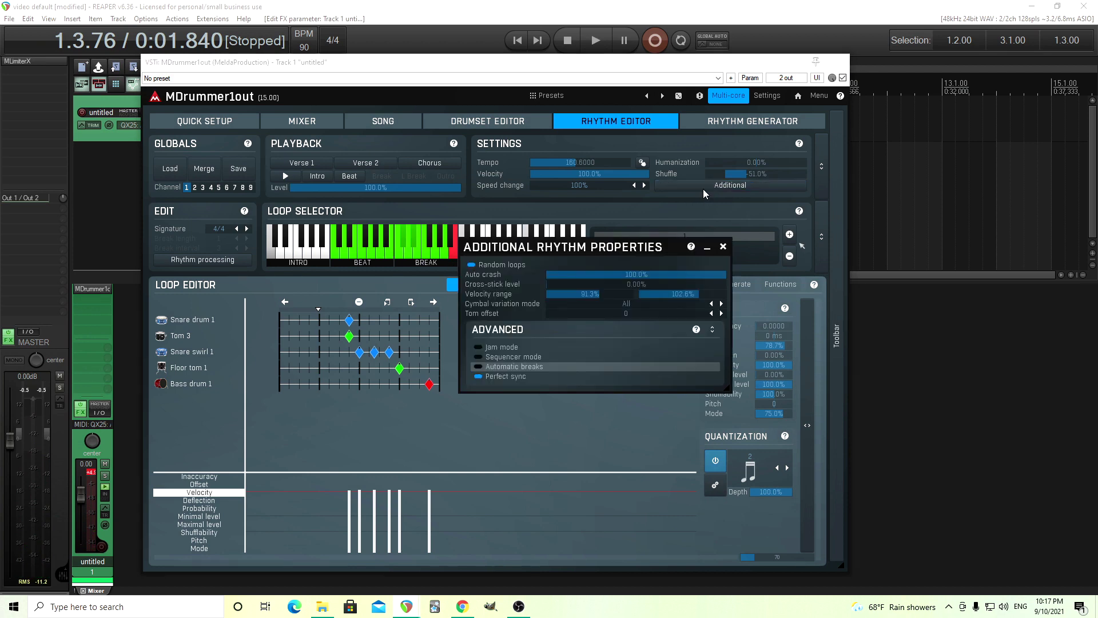
pyautogui.click(500, 366)
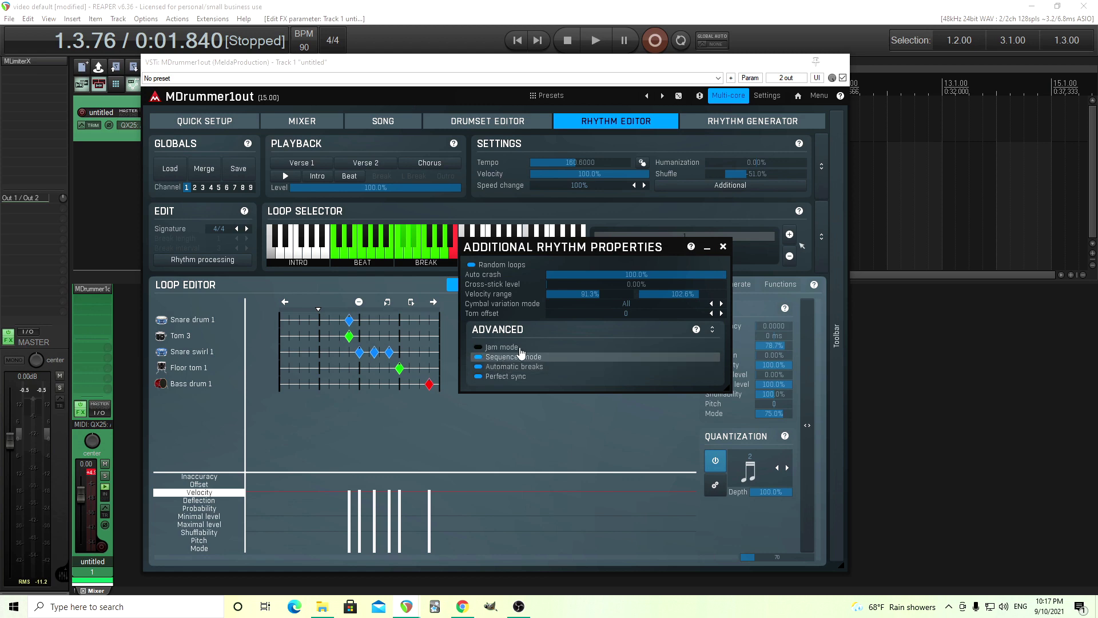
pyautogui.click(723, 247)
# Step: Select a beat loop and play the rhythm with breaks, then stop
pyautogui.click(439, 257)
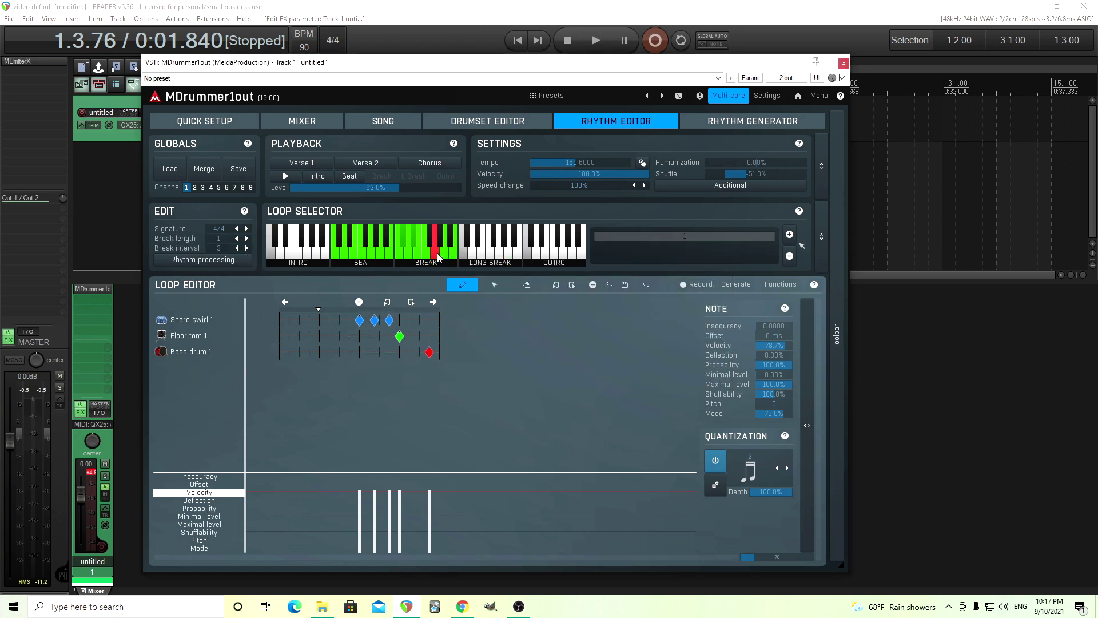
pyautogui.click(443, 258)
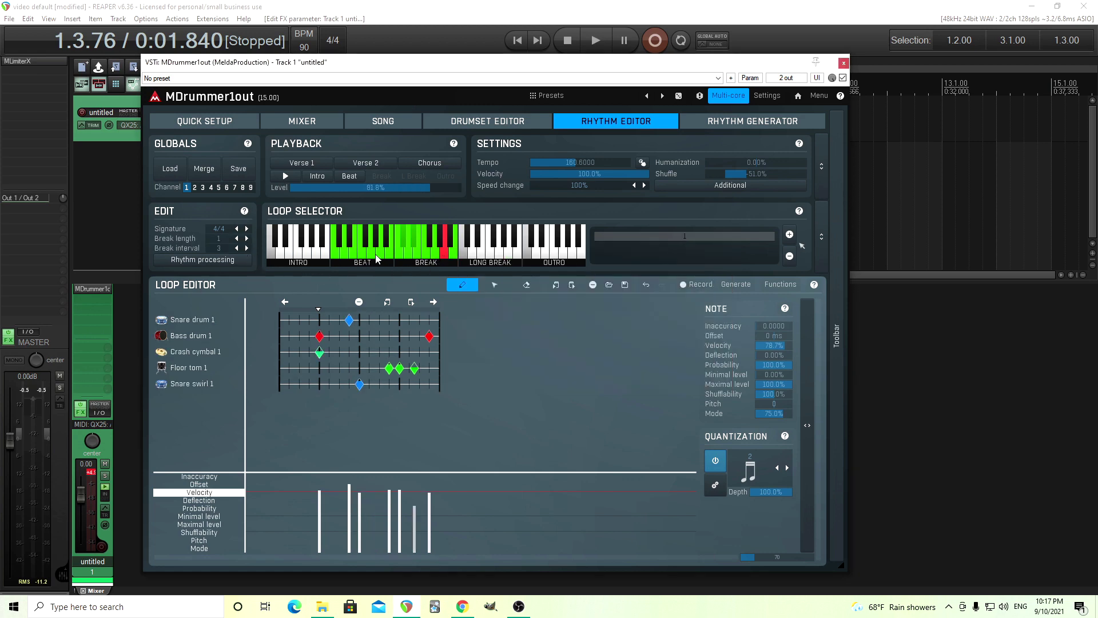
pyautogui.click(377, 257)
pyautogui.click(286, 177)
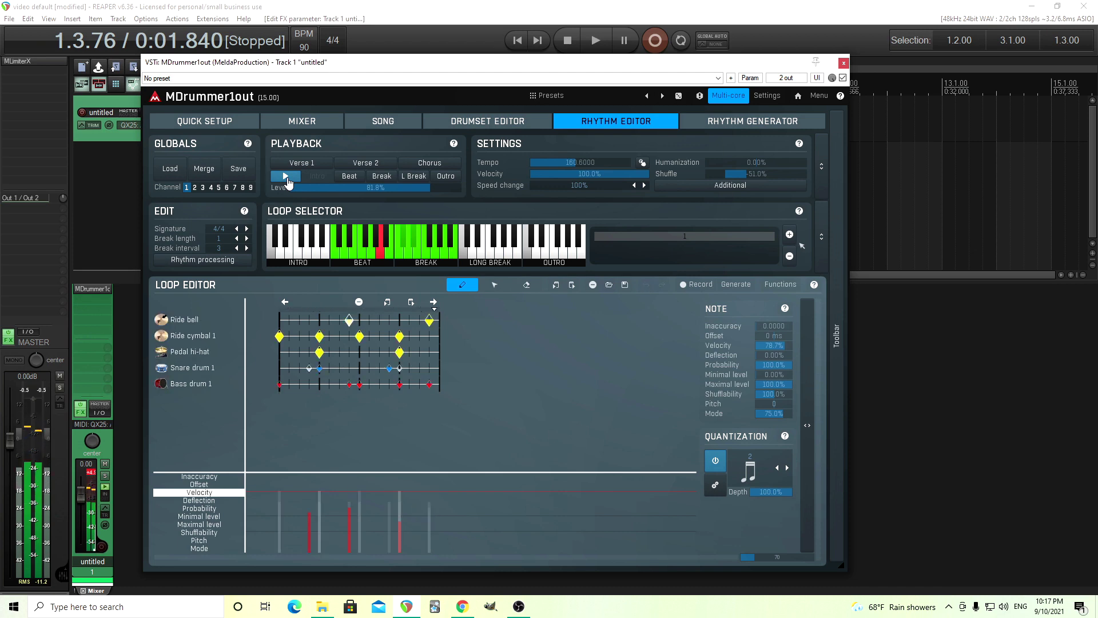
pyautogui.click(286, 178)
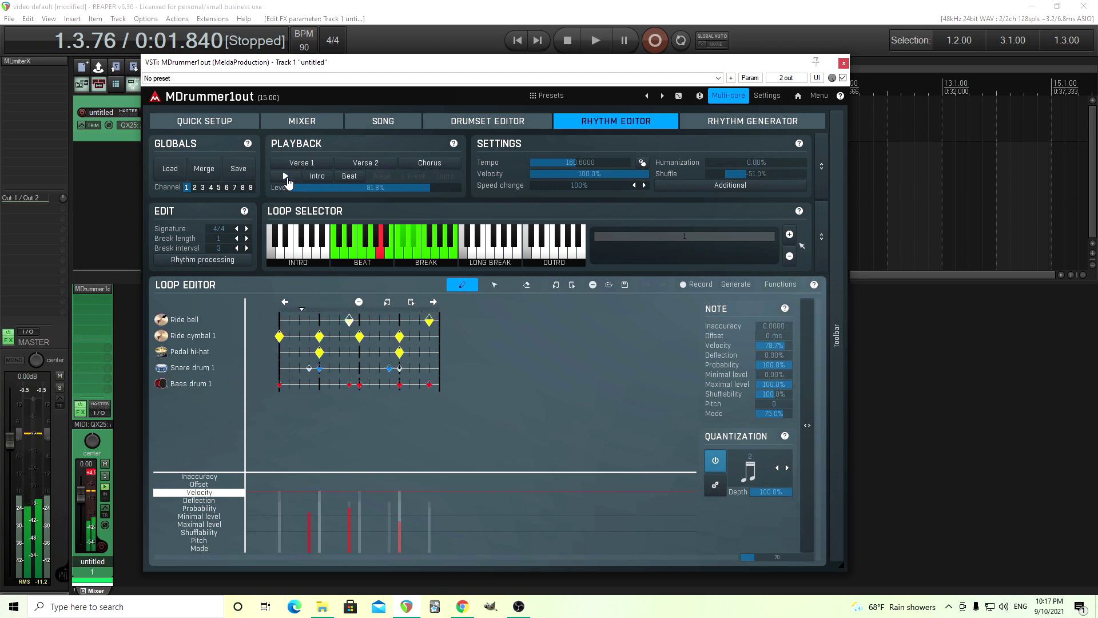
# Step: Step through the generated break loops back to the first break key
pyautogui.click(449, 258)
pyautogui.click(444, 258)
pyautogui.click(438, 256)
pyautogui.click(427, 255)
pyautogui.click(418, 253)
pyautogui.click(414, 254)
pyautogui.click(408, 254)
pyautogui.click(403, 255)
pyautogui.click(400, 261)
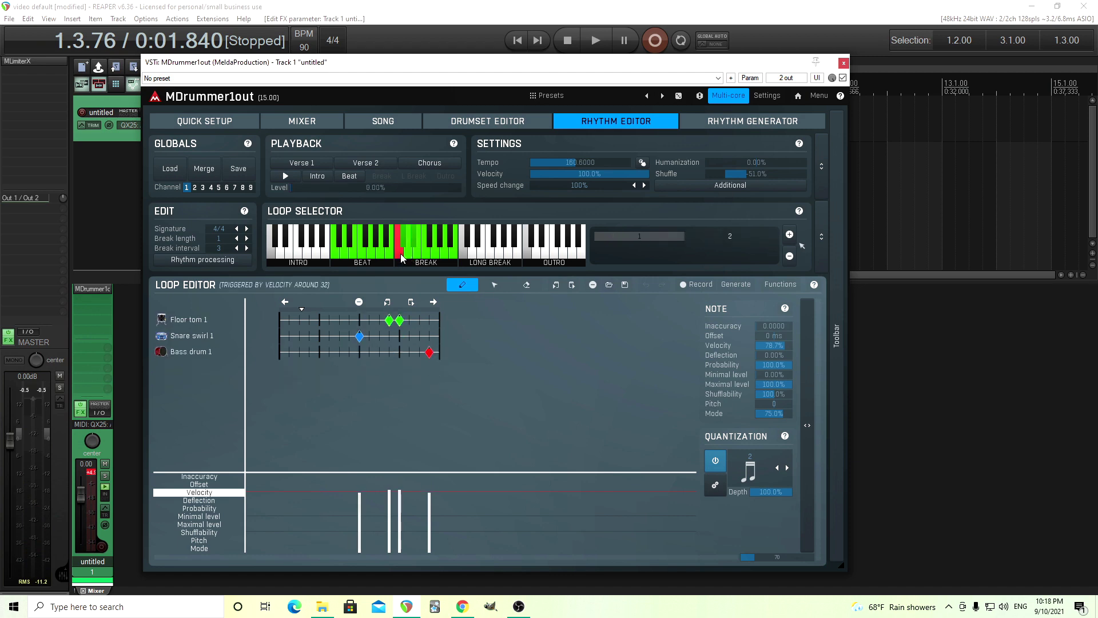
# Step: Use Rhythm processing to save multiple loops into Video test, then clear breaks
pyautogui.click(216, 262)
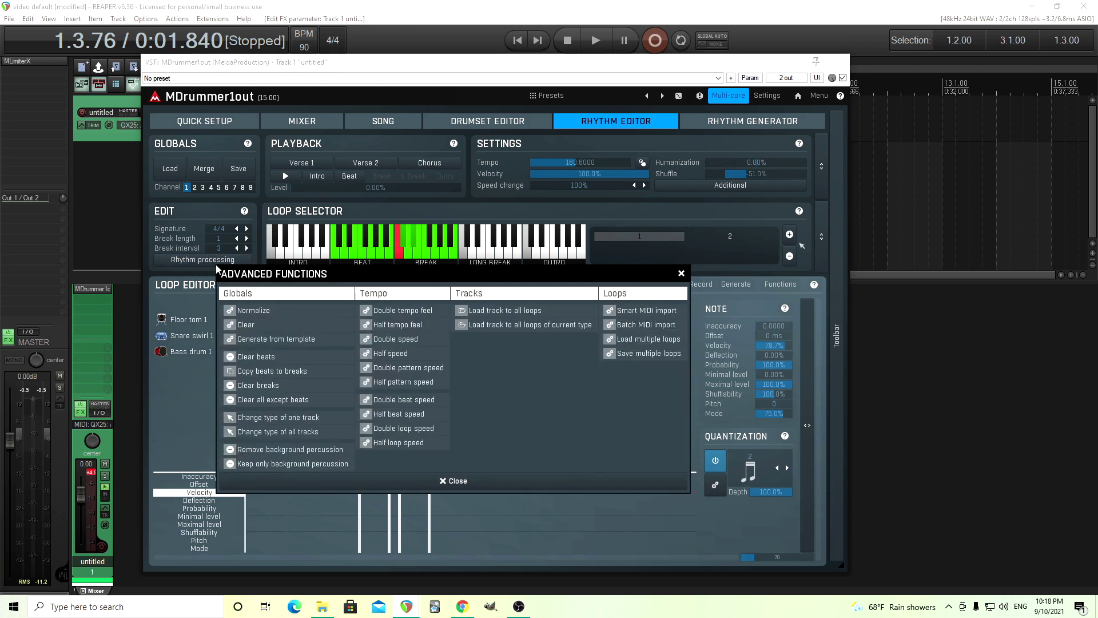
pyautogui.click(659, 360)
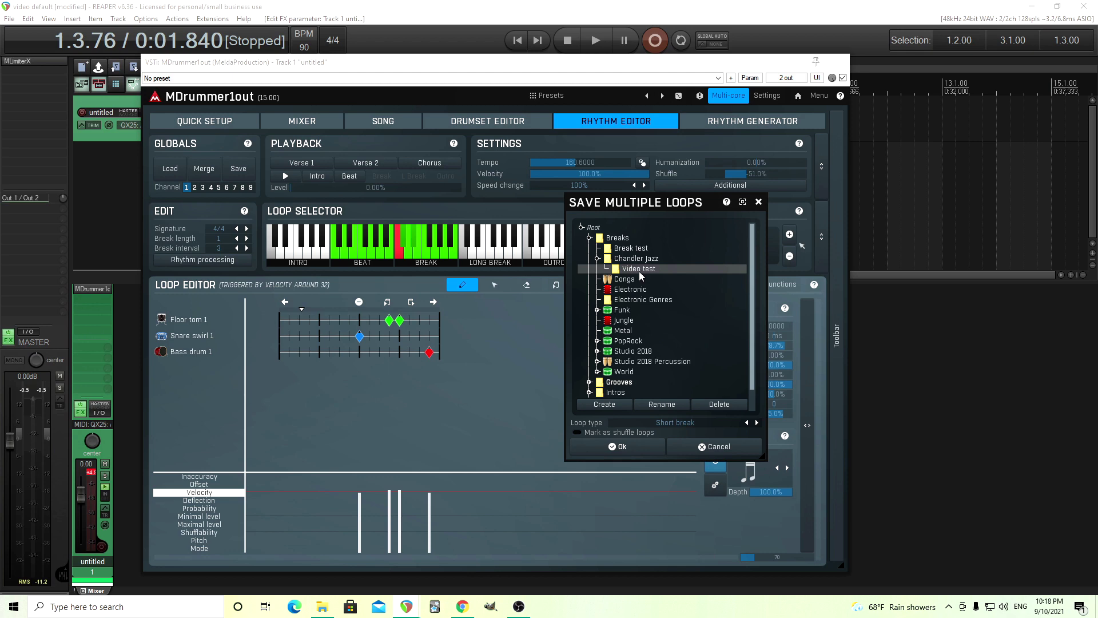
pyautogui.click(612, 447)
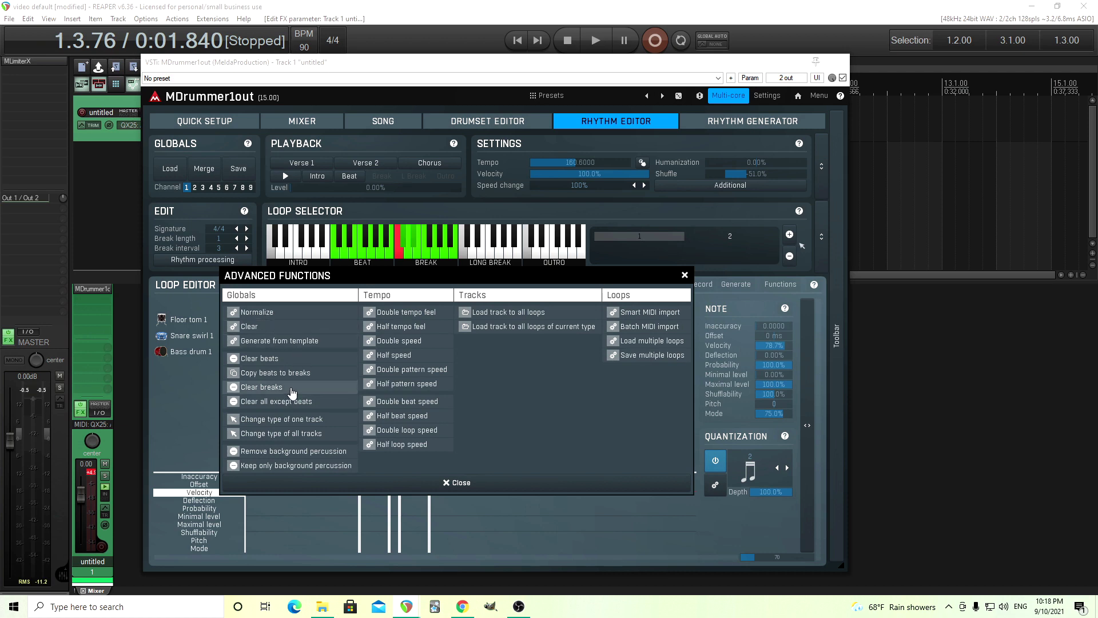
pyautogui.click(262, 387)
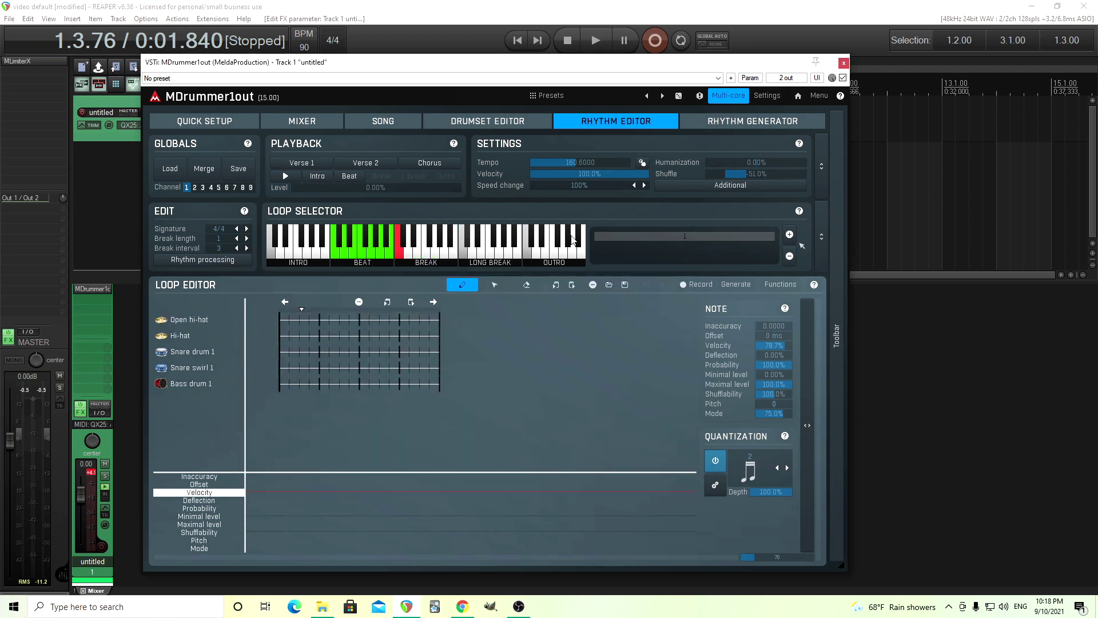
# Step: In Rhythm Generator settings, replace the PopRock break source with Chandler Jazz > Video test
pyautogui.click(722, 127)
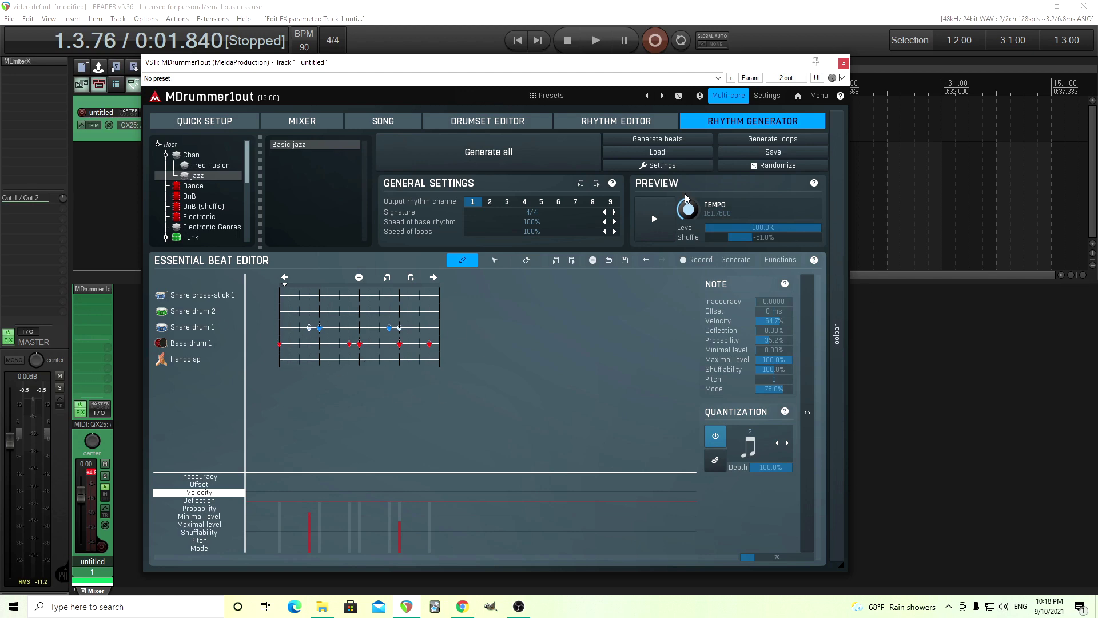
pyautogui.click(658, 165)
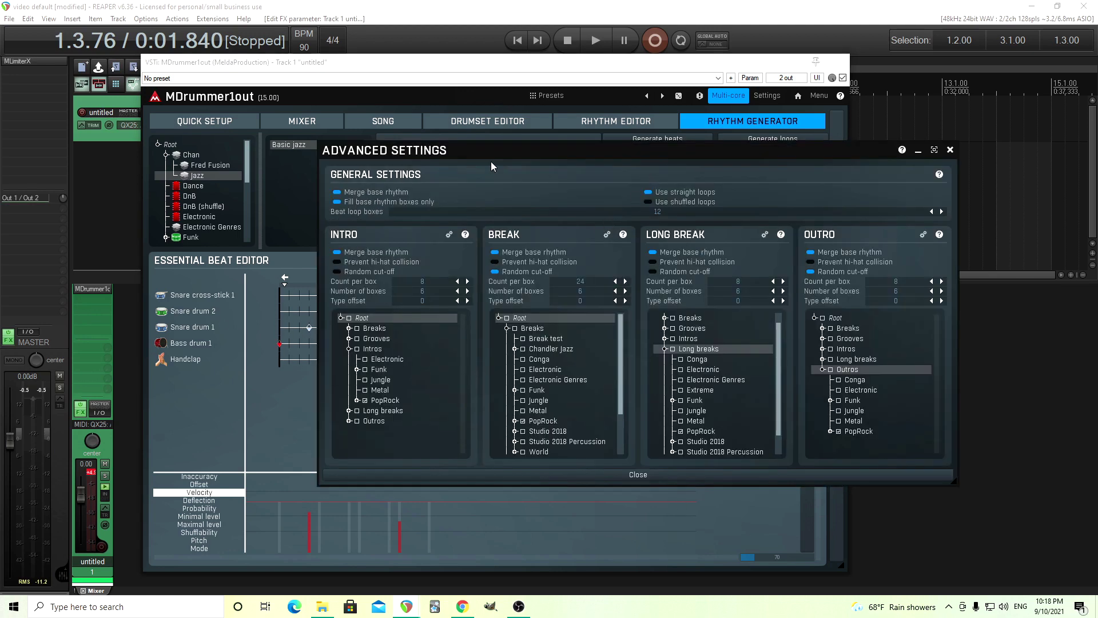
pyautogui.moveTo(485, 152); pyautogui.dragTo(507, 200)
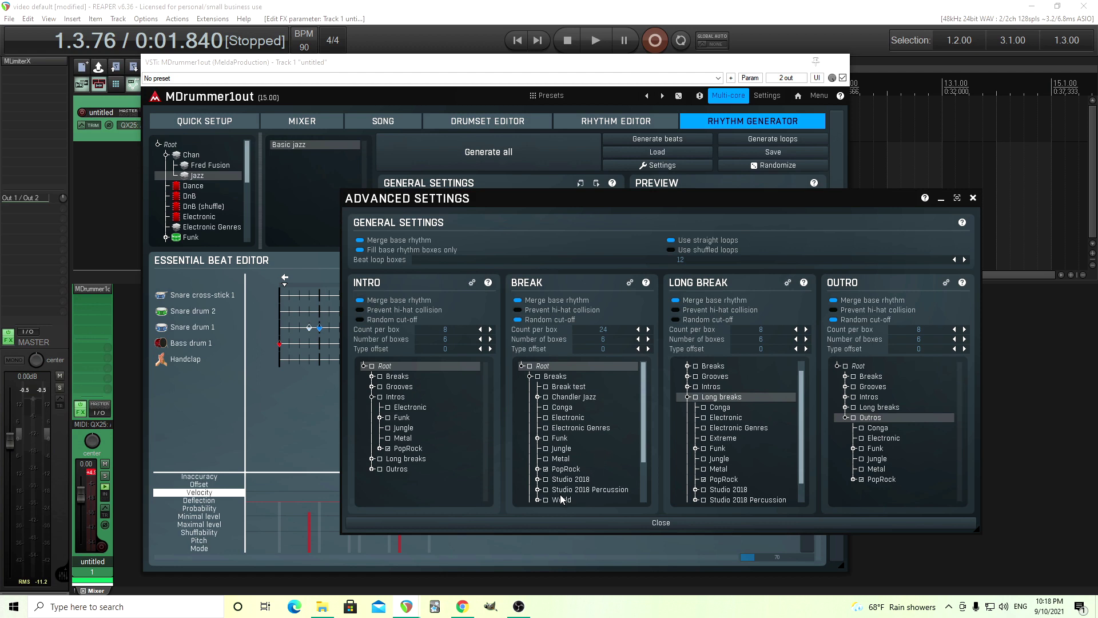
pyautogui.click(546, 471)
pyautogui.scroll(-2, 642, 446)
pyautogui.scroll(2, 642, 446)
pyautogui.click(537, 397)
pyautogui.click(576, 408)
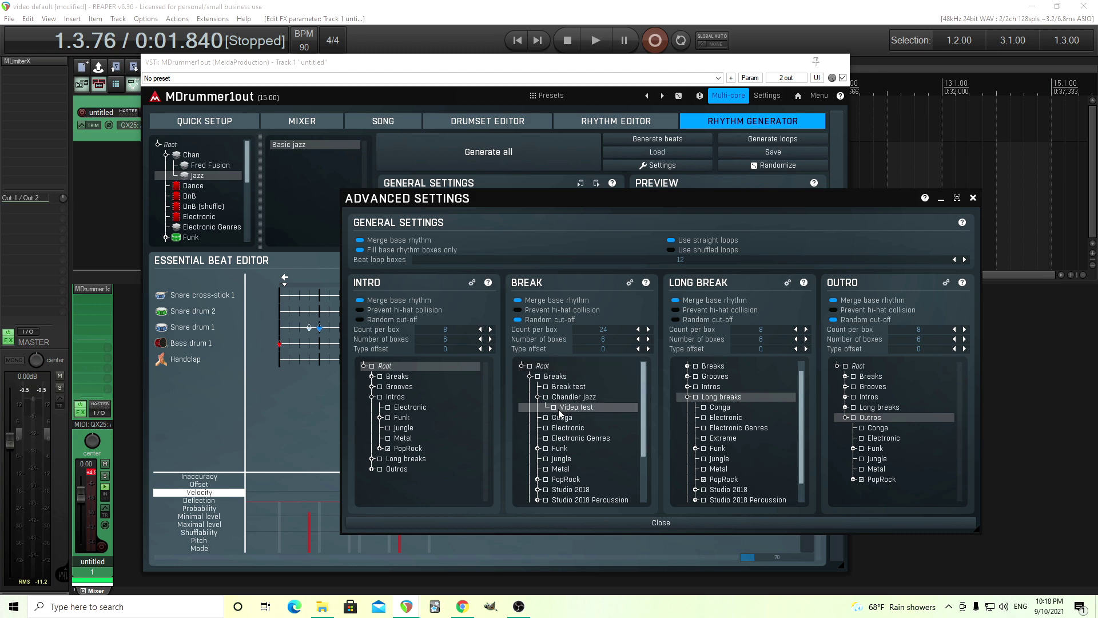
pyautogui.click(554, 408)
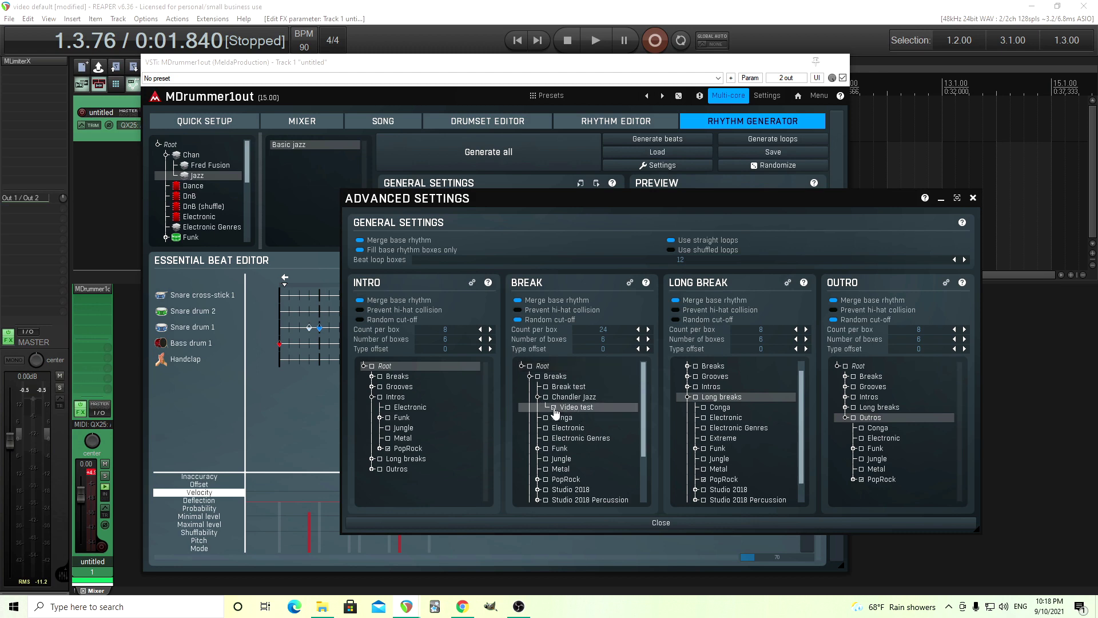
# Step: Set the break count per box to 6 and close the settings
pyautogui.click(612, 329)
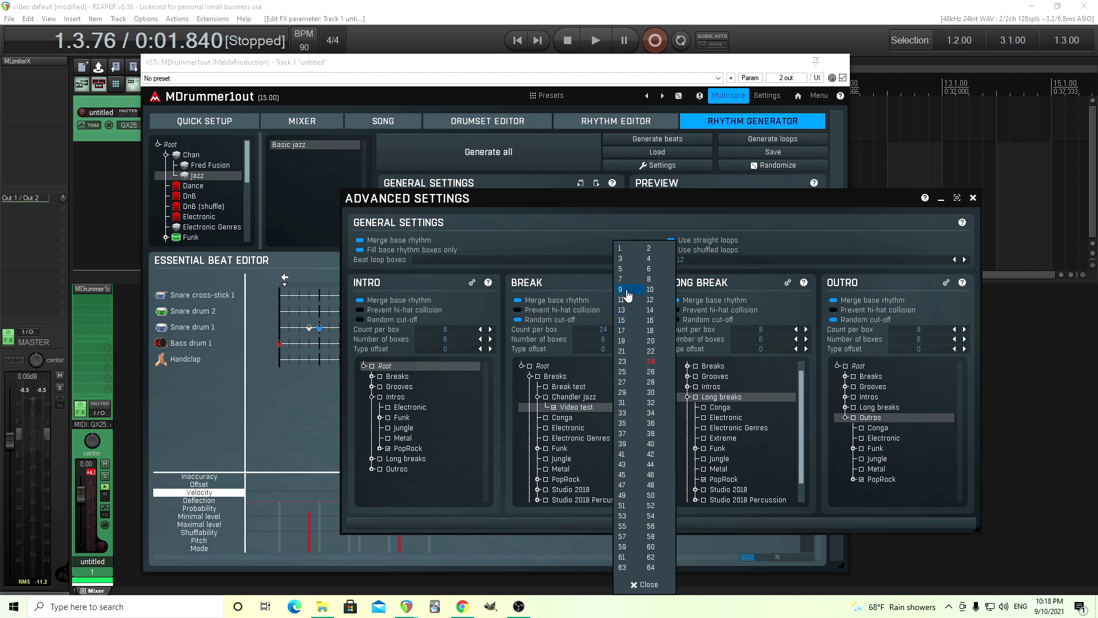
pyautogui.click(649, 268)
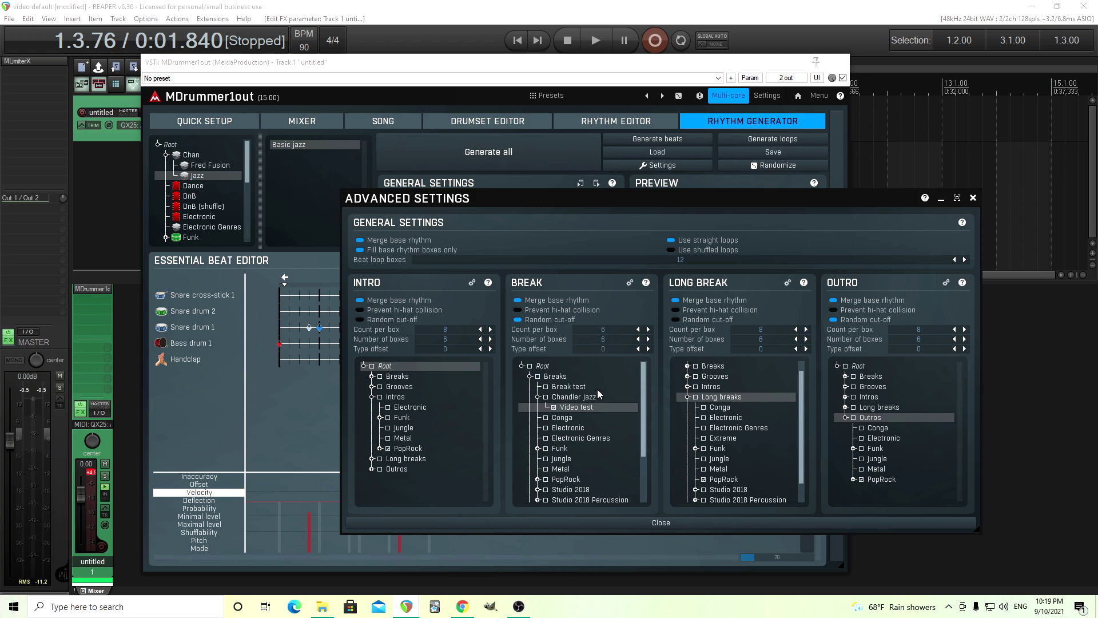
pyautogui.click(666, 525)
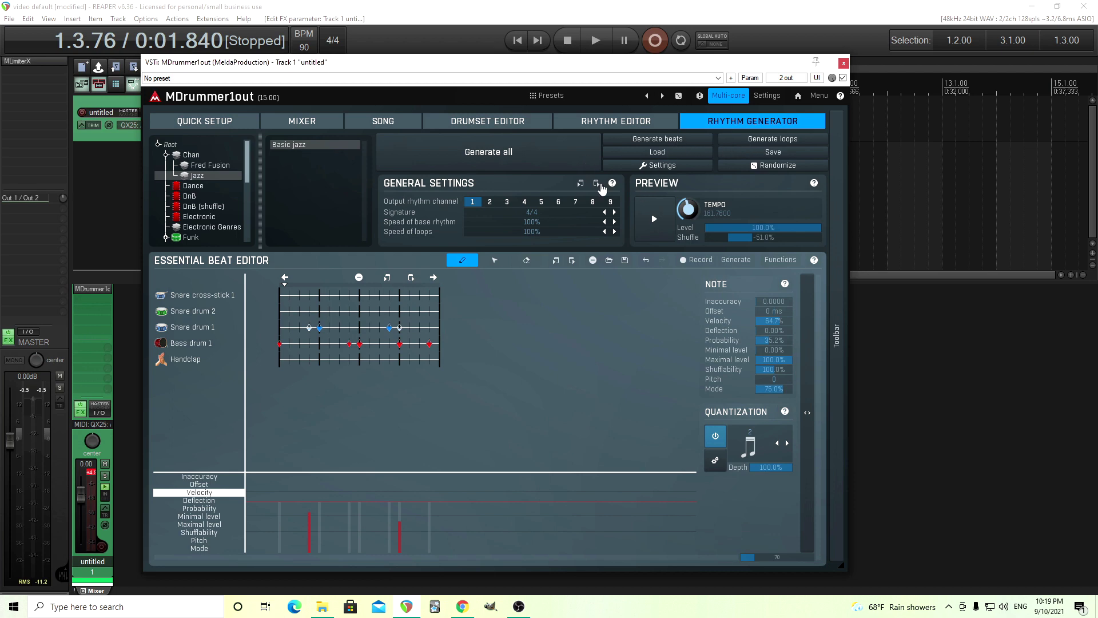
# Step: Generate the whole rhythm and browse the first break's six variations in the Rhythm Editor
pyautogui.click(541, 154)
pyautogui.click(608, 121)
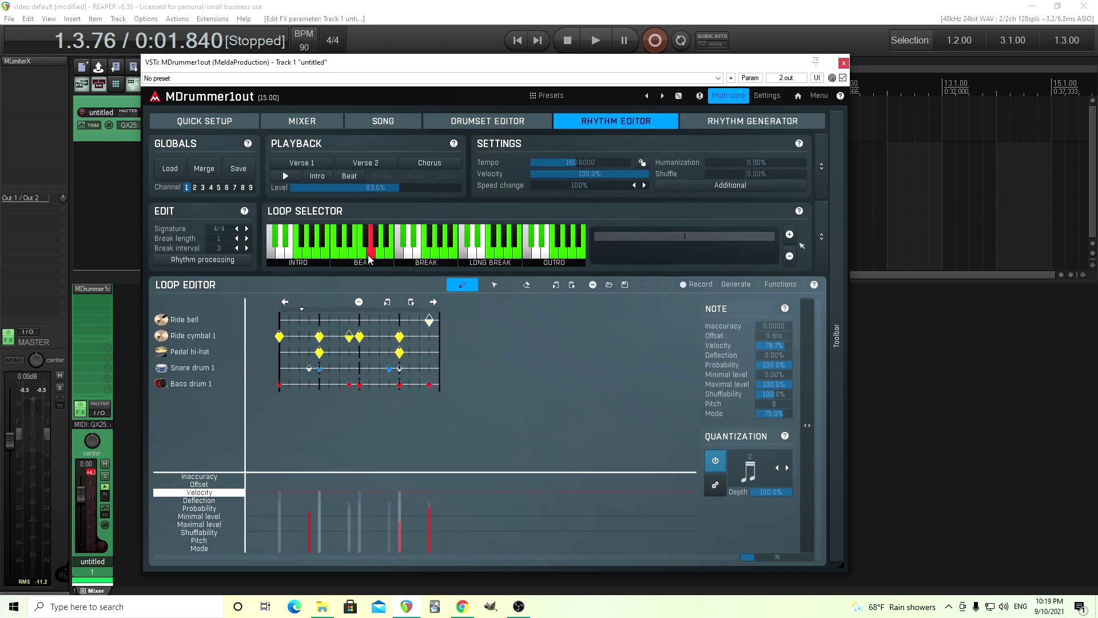
pyautogui.click(405, 246)
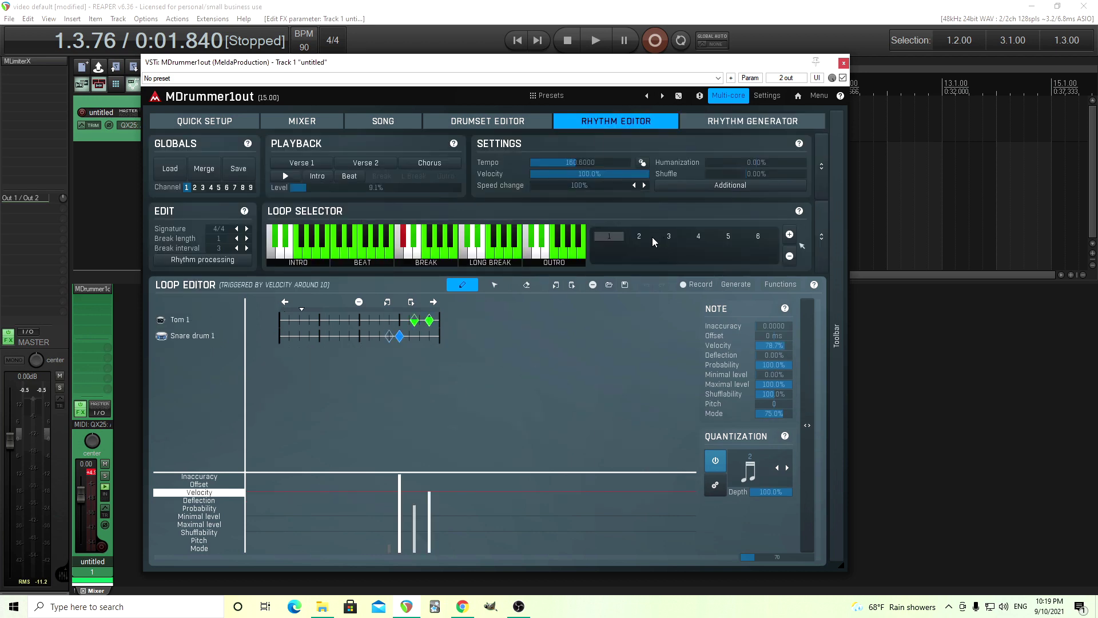
pyautogui.click(414, 241)
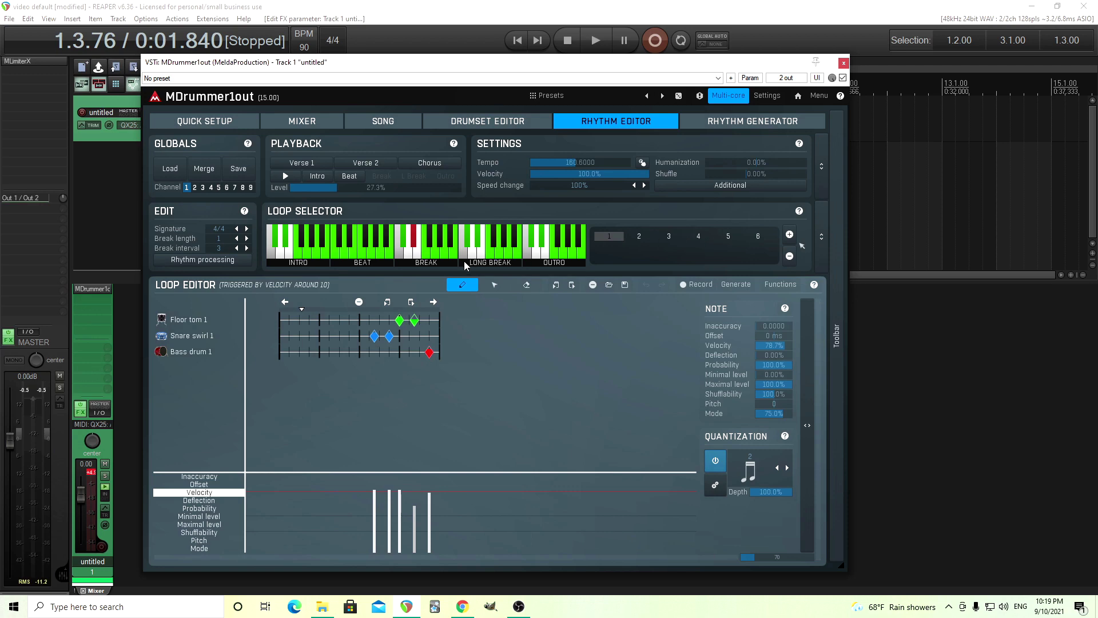
pyautogui.click(643, 239)
pyautogui.click(667, 238)
pyautogui.click(735, 237)
pyautogui.click(758, 236)
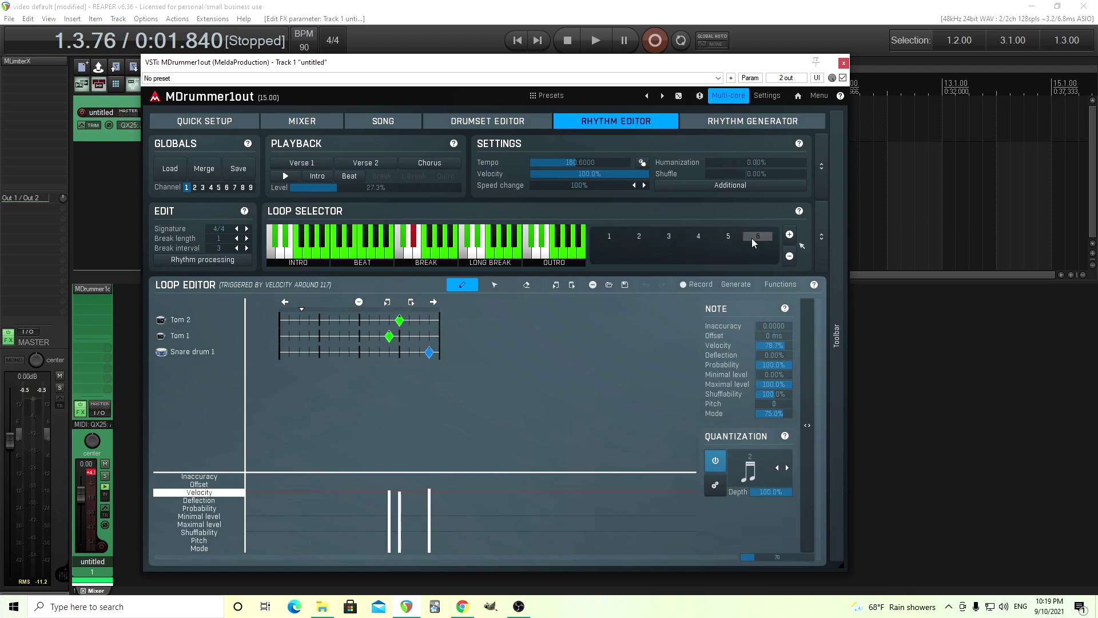
# Step: Delete two unwanted variations from the next break key
pyautogui.click(429, 255)
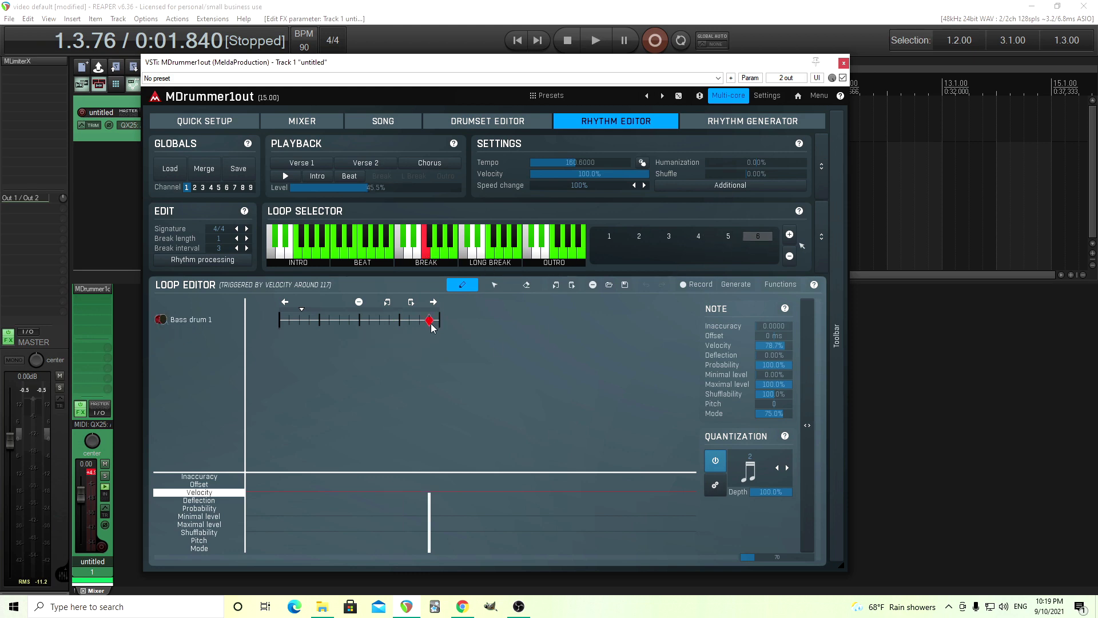
pyautogui.click(789, 257)
pyautogui.click(724, 239)
pyautogui.click(690, 239)
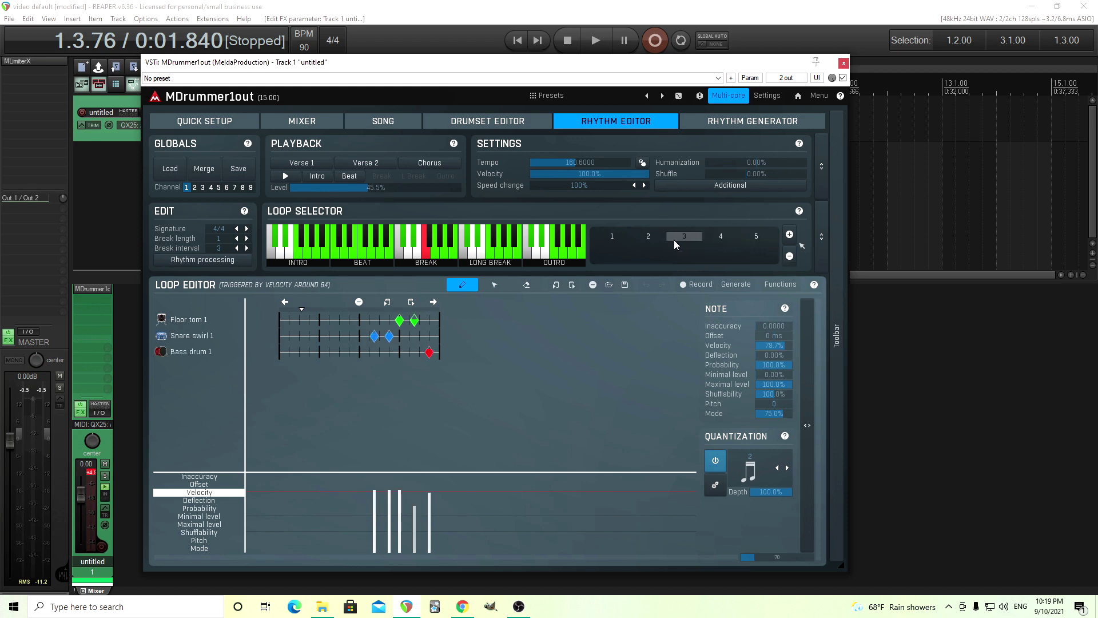
pyautogui.click(649, 238)
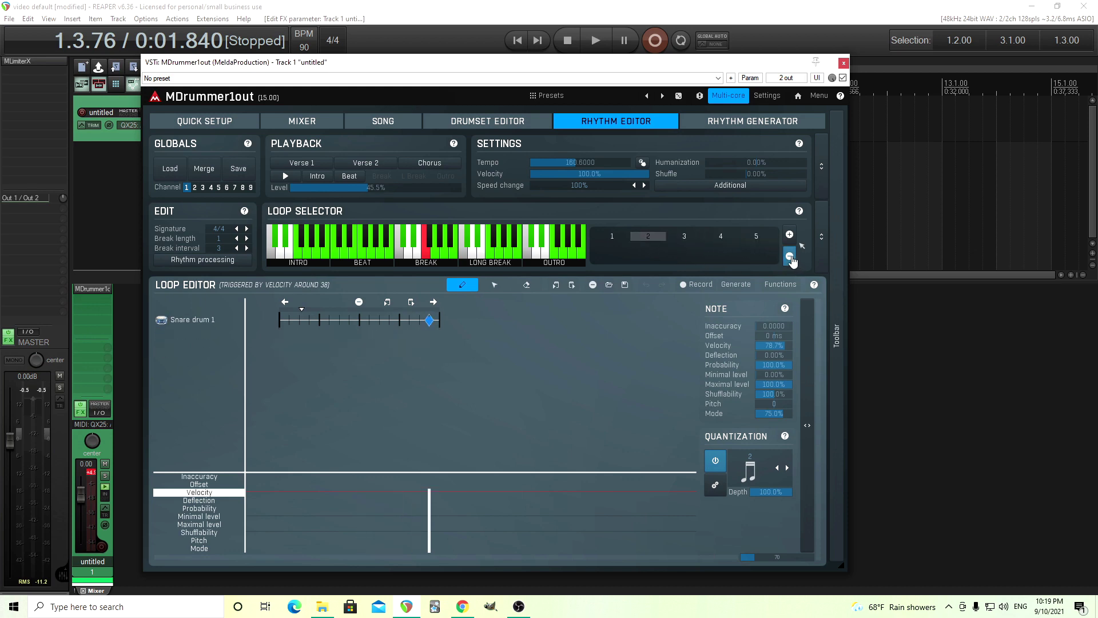
pyautogui.click(789, 256)
pyautogui.click(621, 239)
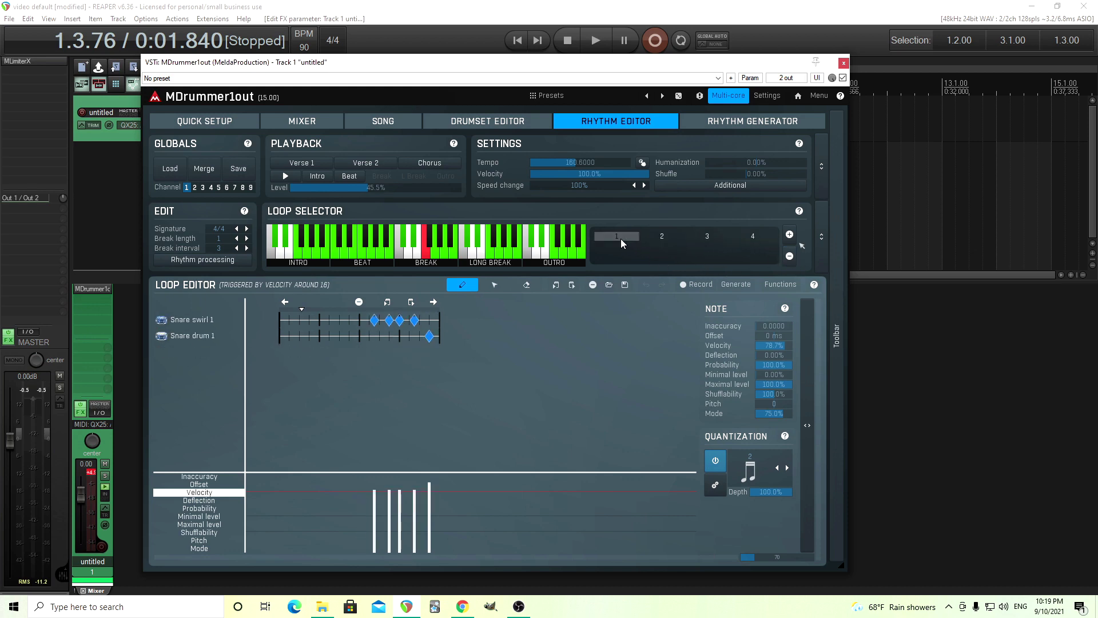
# Step: Review all six variations on the next two break keys
pyautogui.click(439, 257)
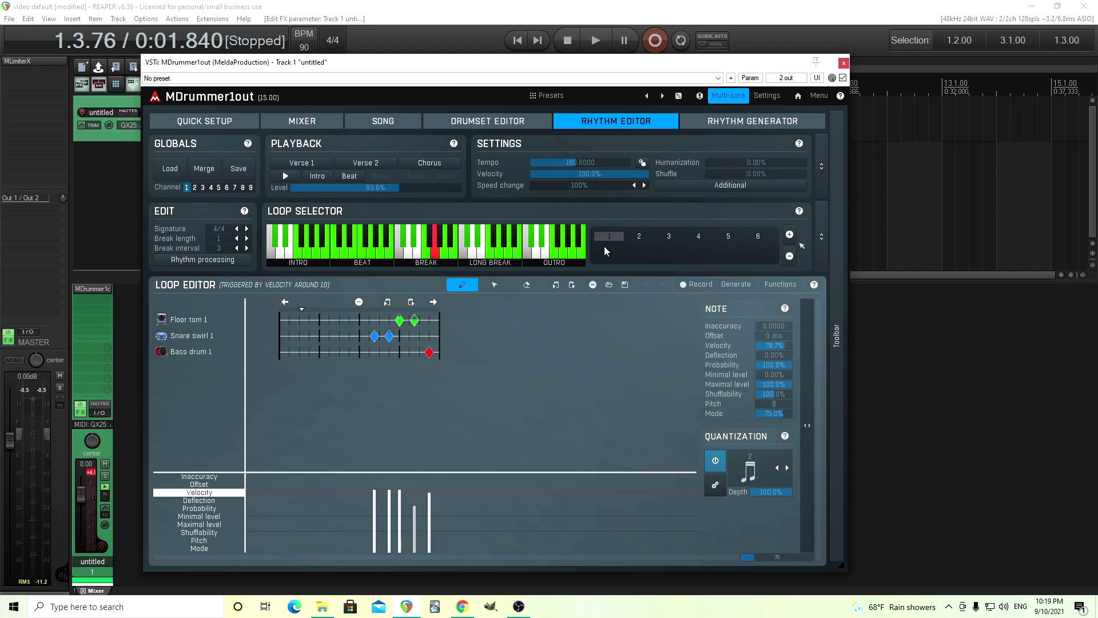
pyautogui.click(636, 236)
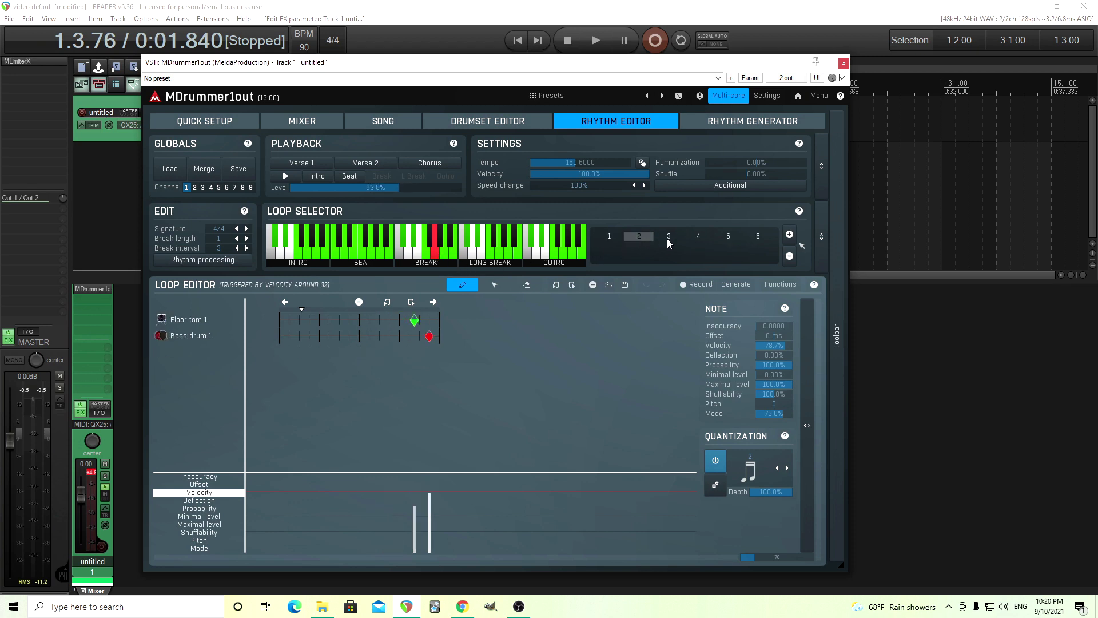
pyautogui.click(668, 238)
pyautogui.click(699, 238)
pyautogui.click(727, 238)
pyautogui.click(753, 238)
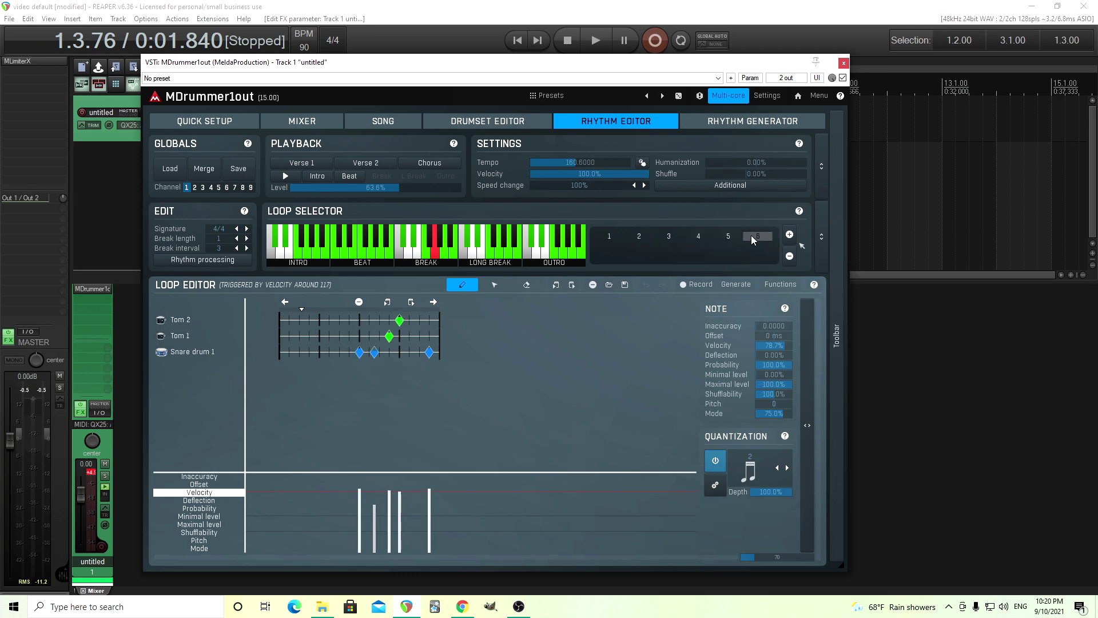
pyautogui.click(447, 256)
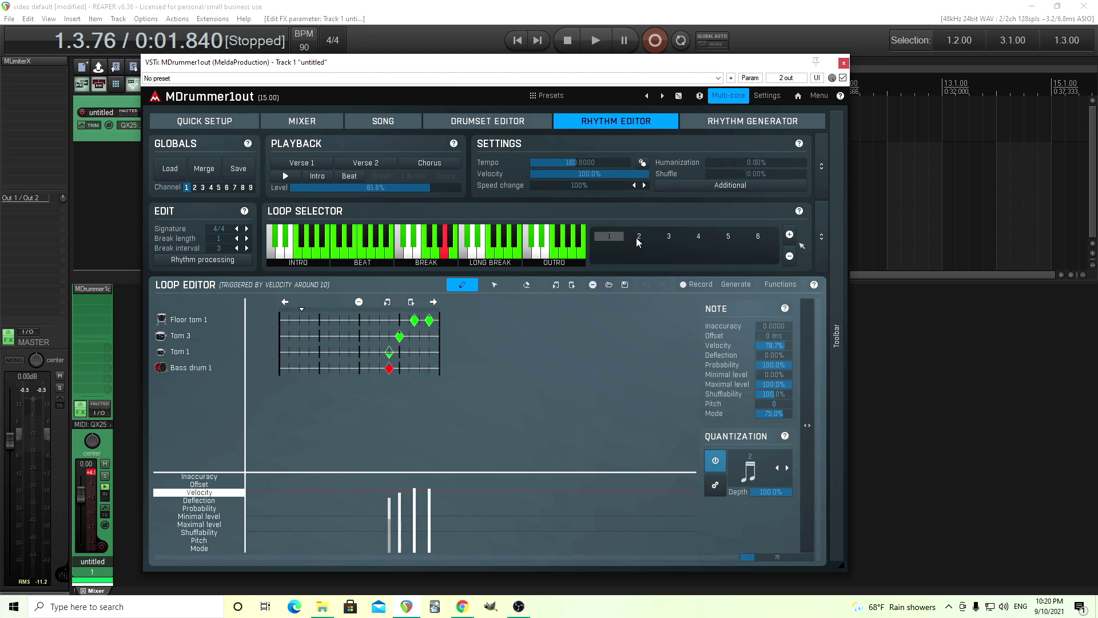
pyautogui.click(638, 242)
pyautogui.click(667, 239)
pyautogui.click(701, 237)
pyautogui.click(731, 236)
pyautogui.click(753, 239)
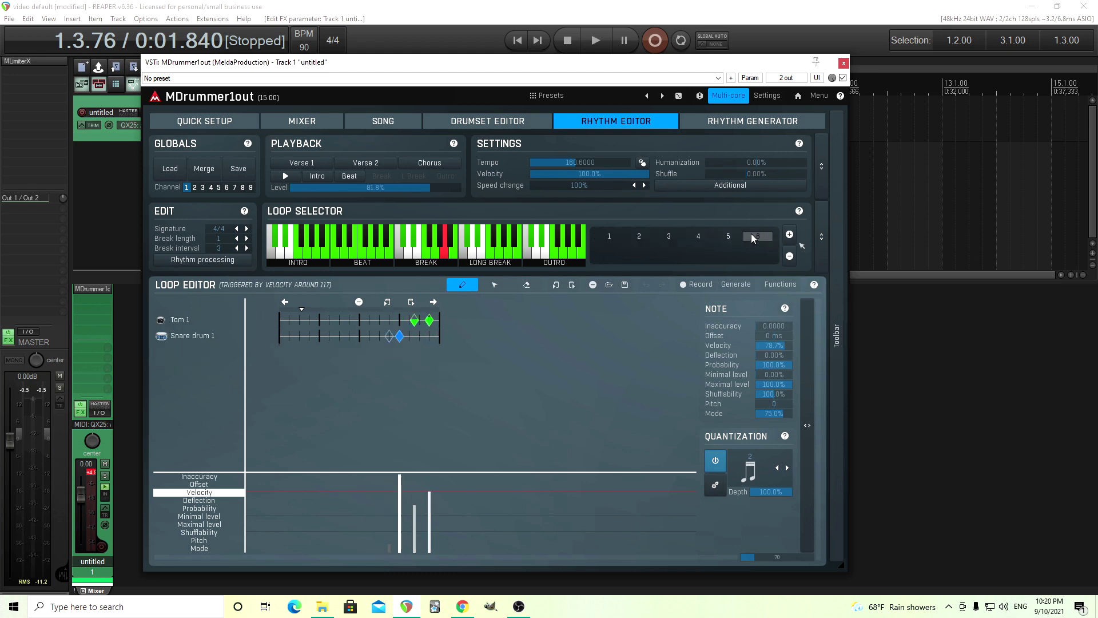
# Step: Delete the last break key's third variation, leaving two
pyautogui.click(456, 253)
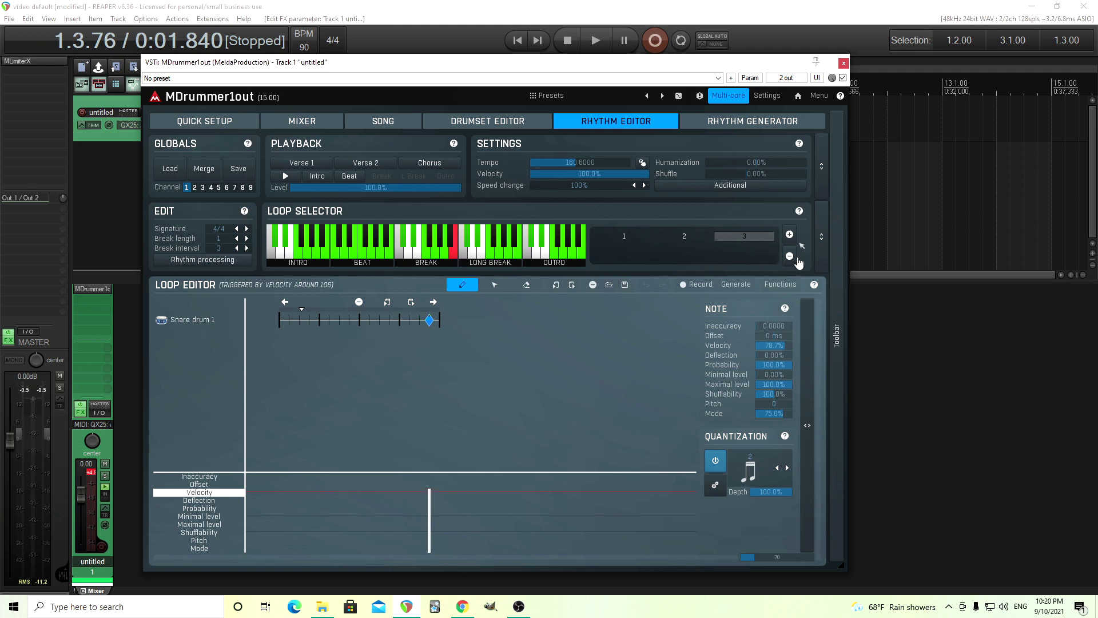
pyautogui.click(790, 257)
pyautogui.click(650, 240)
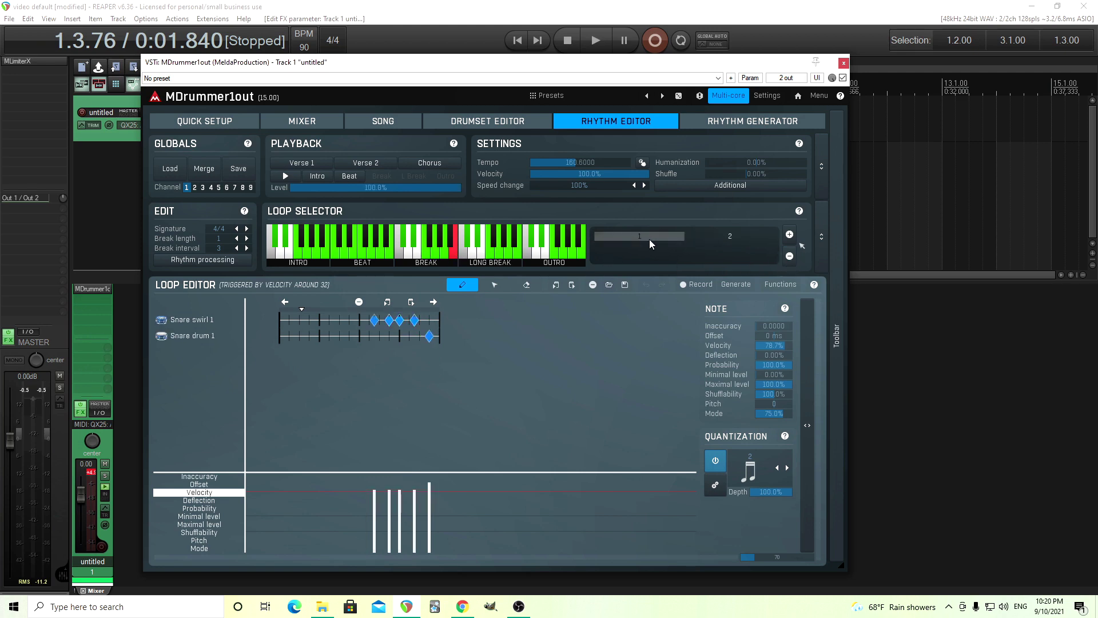
pyautogui.click(729, 235)
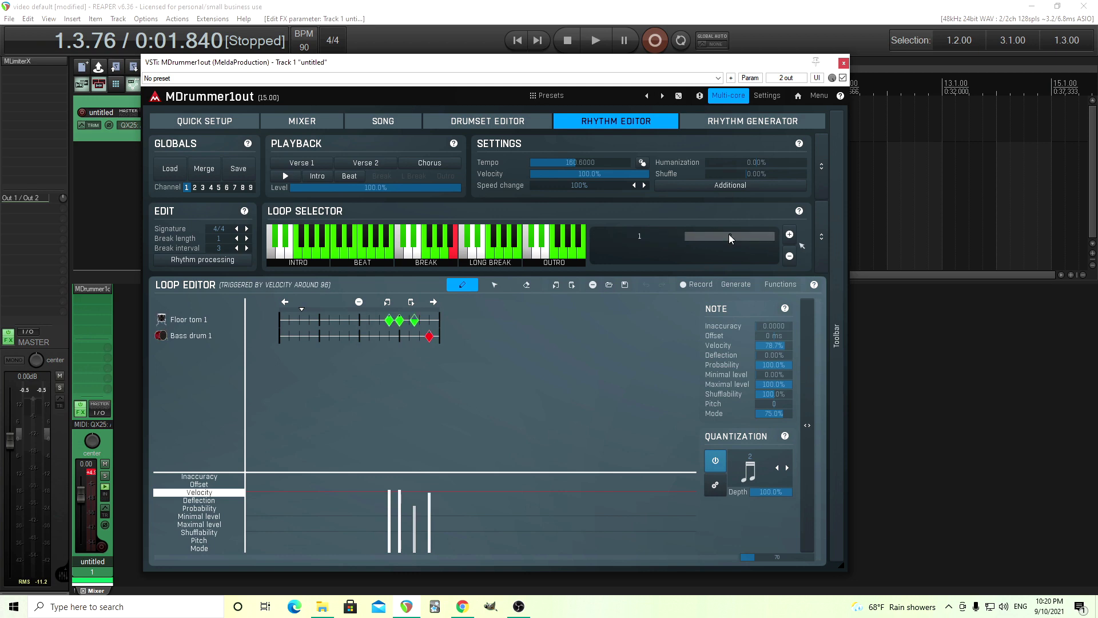
# Step: Add variation 3 with the plus button and generate it twice from the Video test template
pyautogui.click(789, 235)
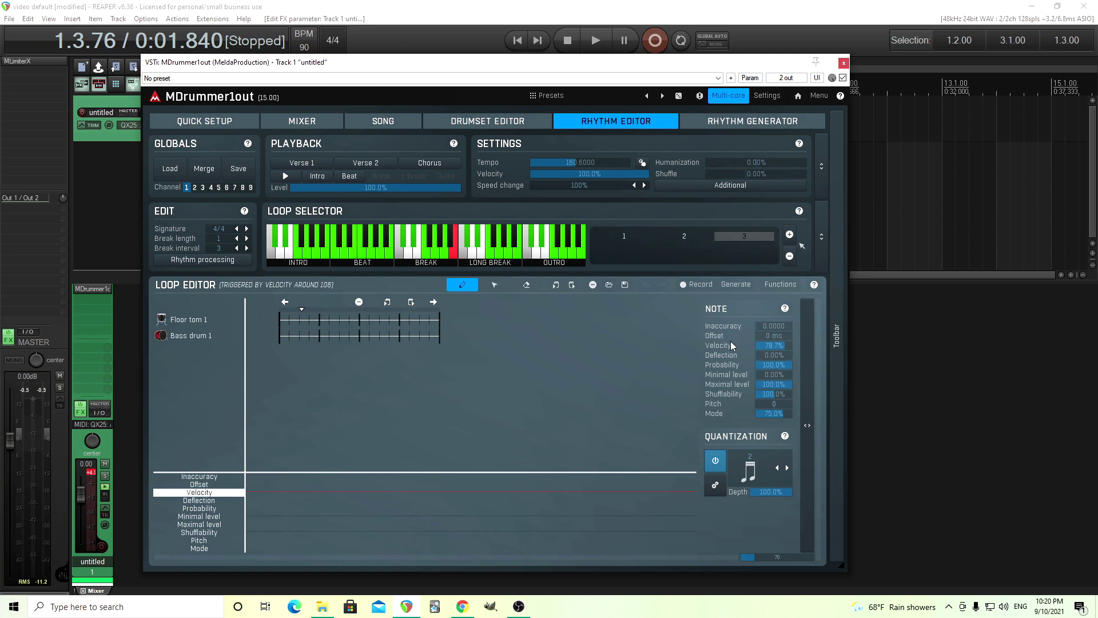
pyautogui.click(736, 285)
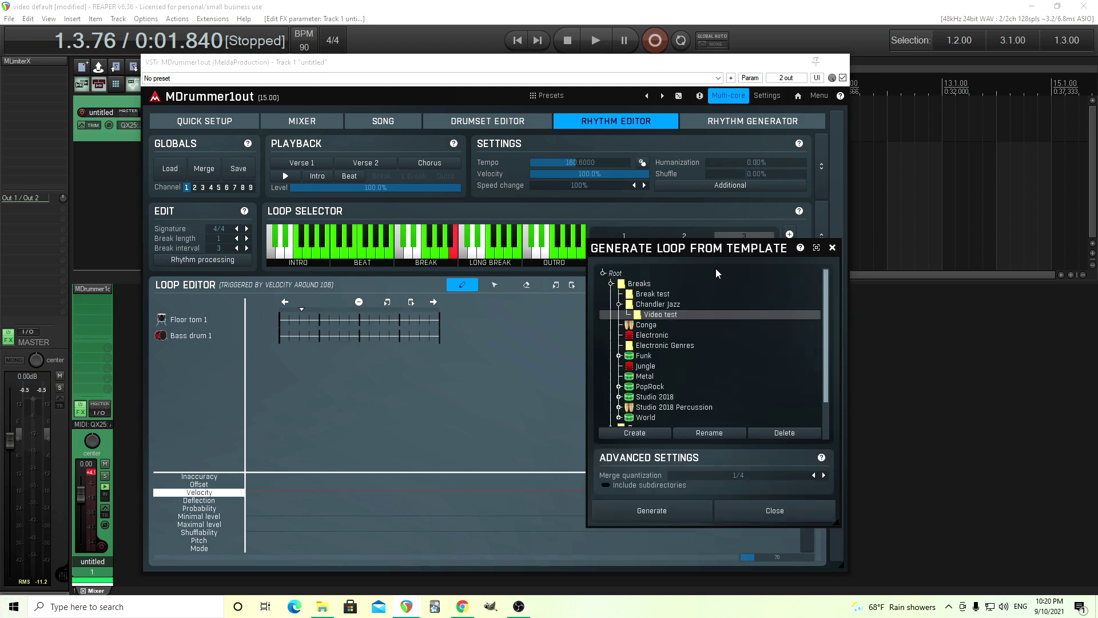
pyautogui.click(645, 517)
pyautogui.click(645, 516)
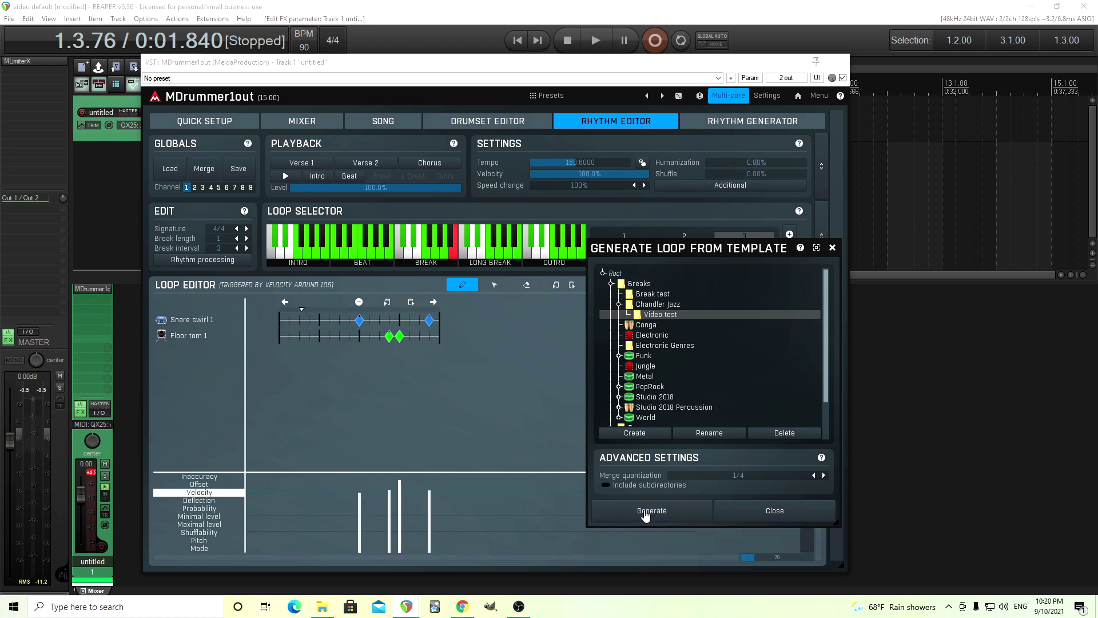
pyautogui.click(766, 510)
# Step: Play a different beat loop and nudge the Shuffle slider up
pyautogui.click(370, 255)
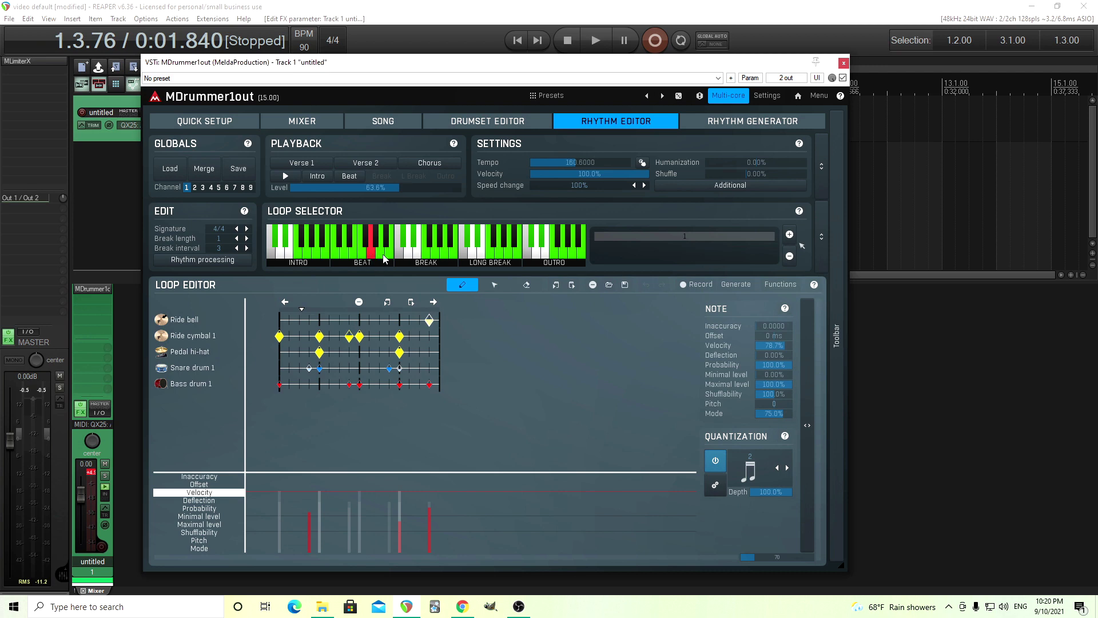
pyautogui.click(390, 255)
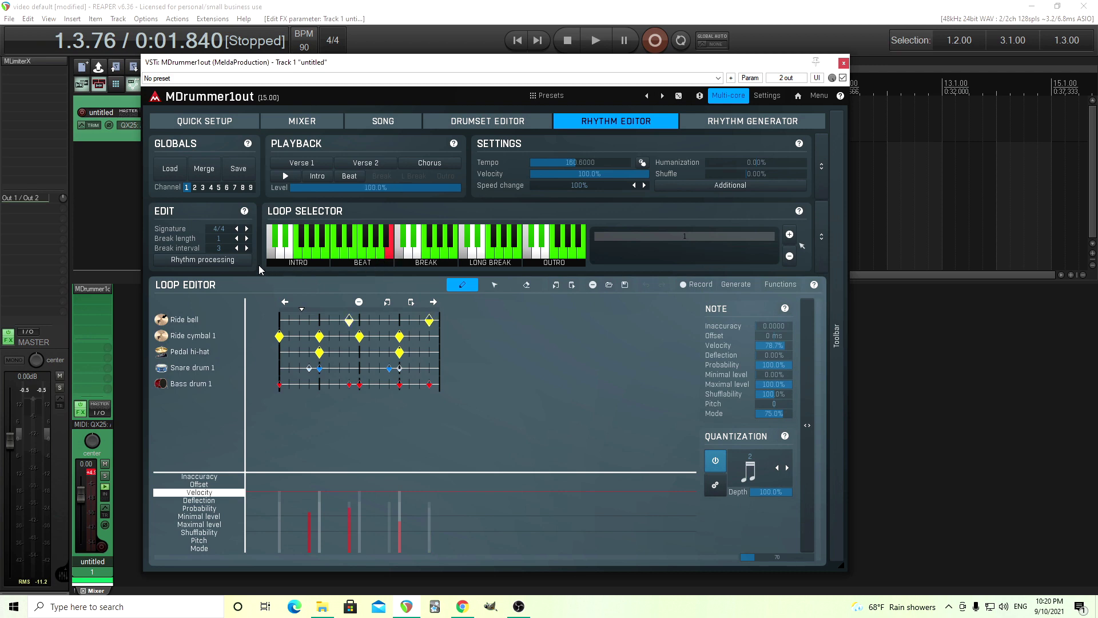
pyautogui.click(286, 178)
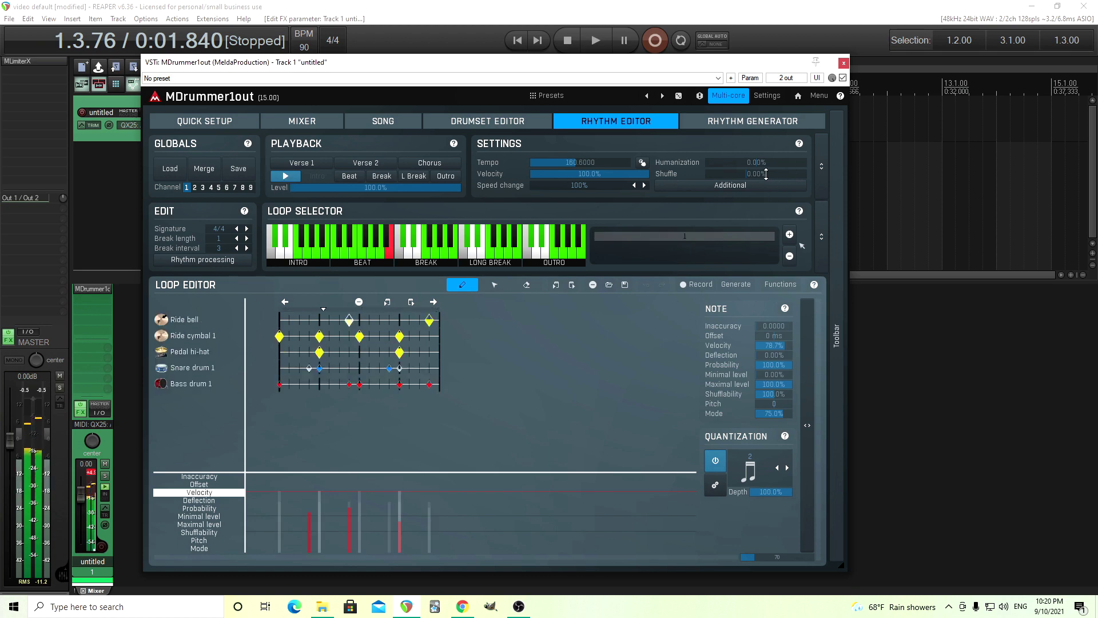
pyautogui.moveTo(756, 173)
pyautogui.mouseDown()
pyautogui.moveTo(734, 173)
pyautogui.moveTo(766, 174)
pyautogui.mouseUp()
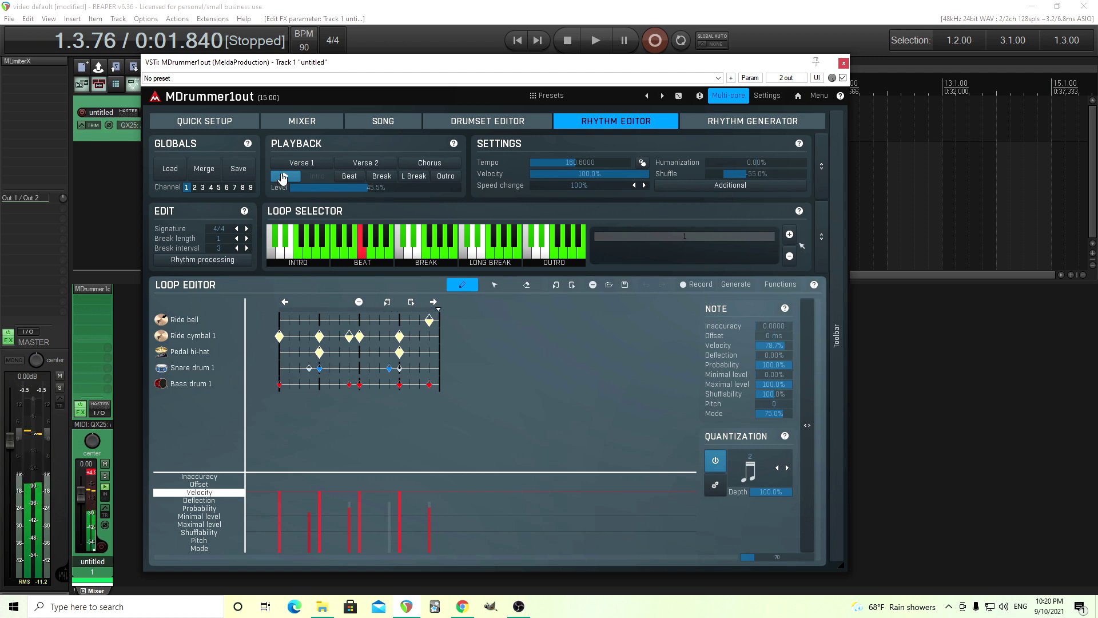
# Step: Stop playback and select the third variation of a four-variation break key
pyautogui.click(282, 177)
pyautogui.click(426, 252)
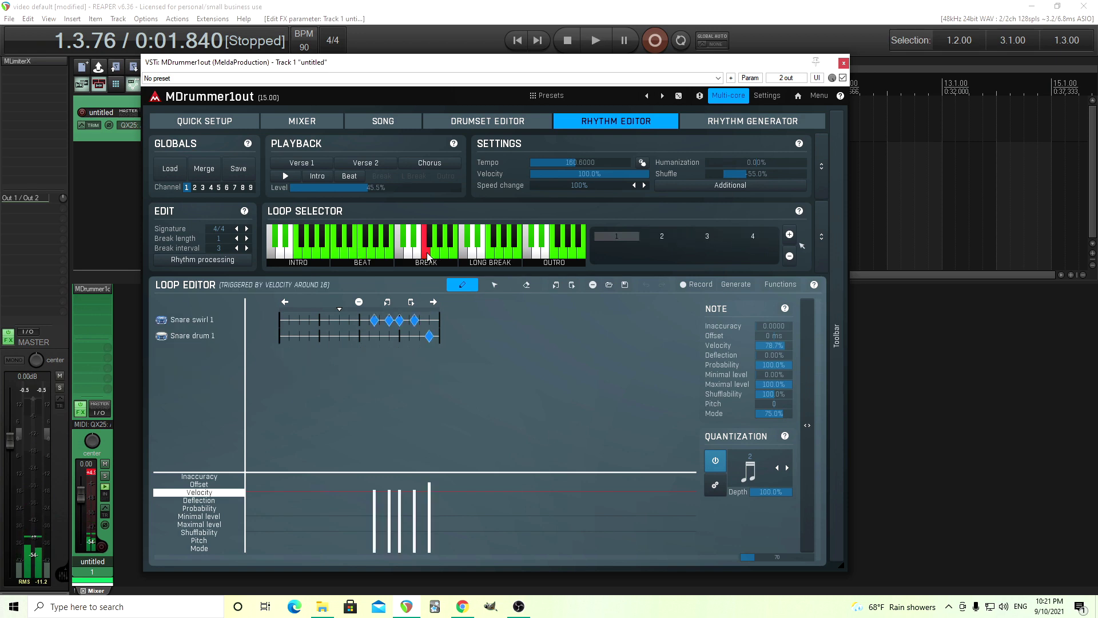
pyautogui.click(668, 235)
pyautogui.click(698, 238)
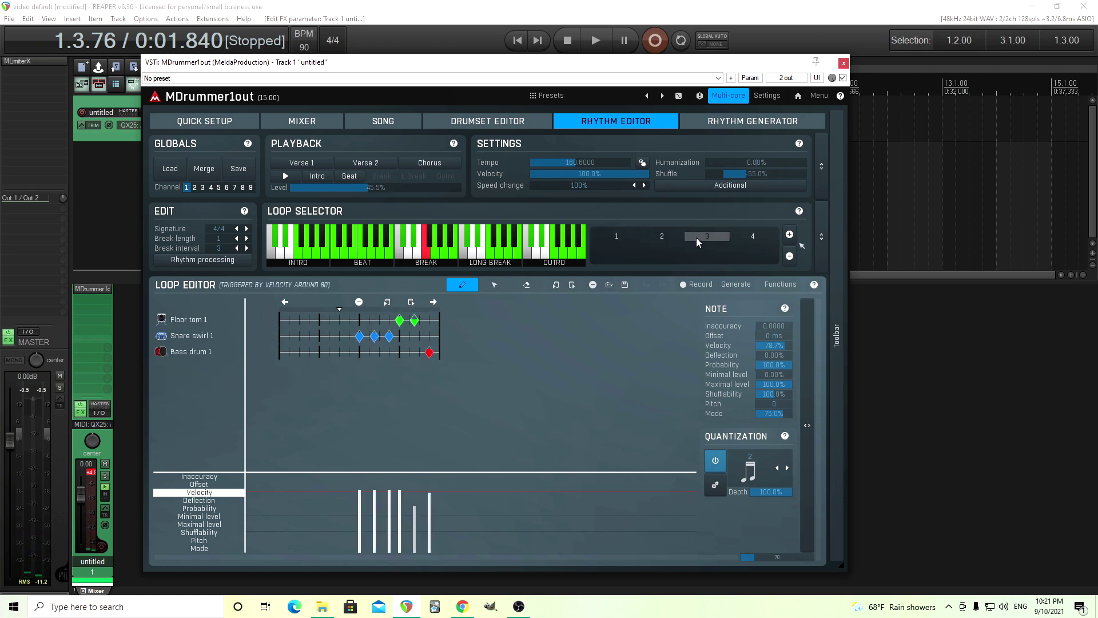
pyautogui.click(740, 235)
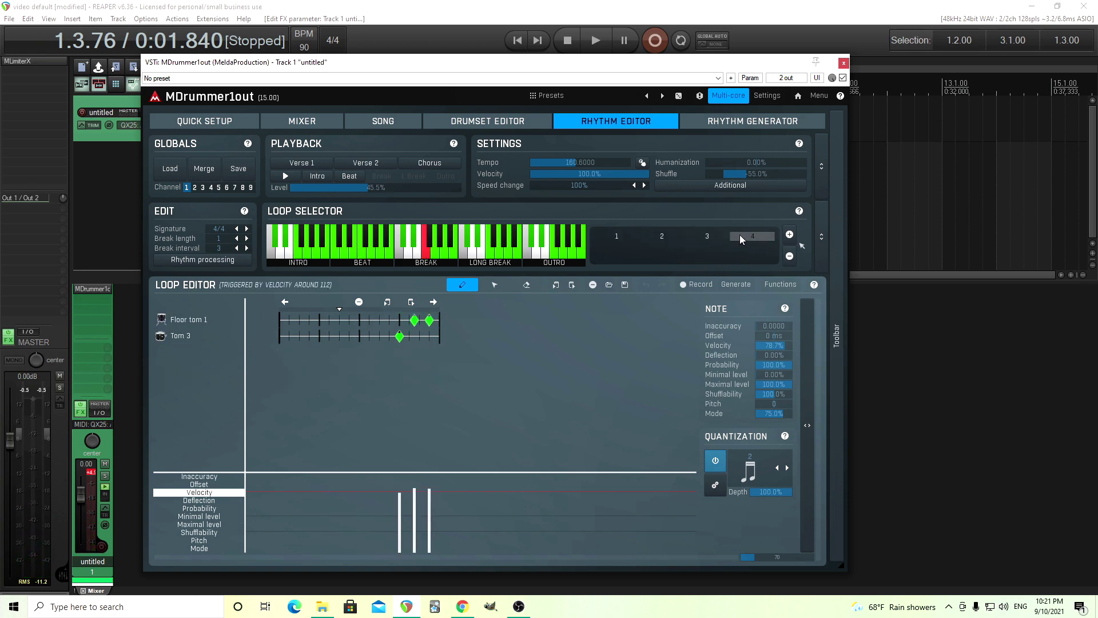
pyautogui.click(707, 235)
pyautogui.click(665, 238)
pyautogui.click(696, 238)
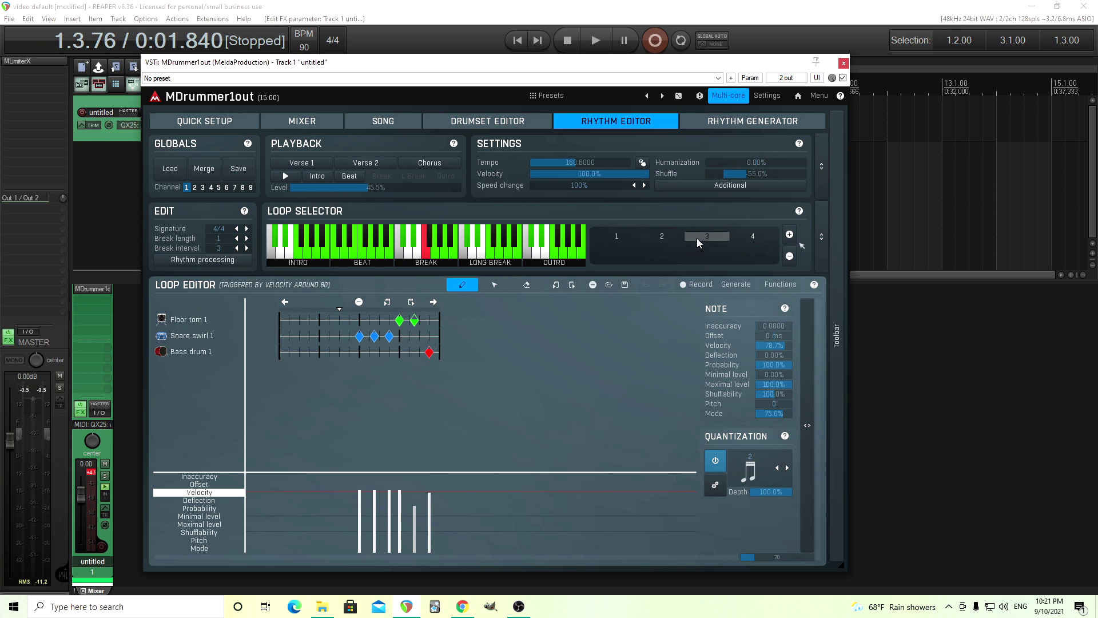
# Step: Generate a new pattern for it twice from the template
pyautogui.click(735, 285)
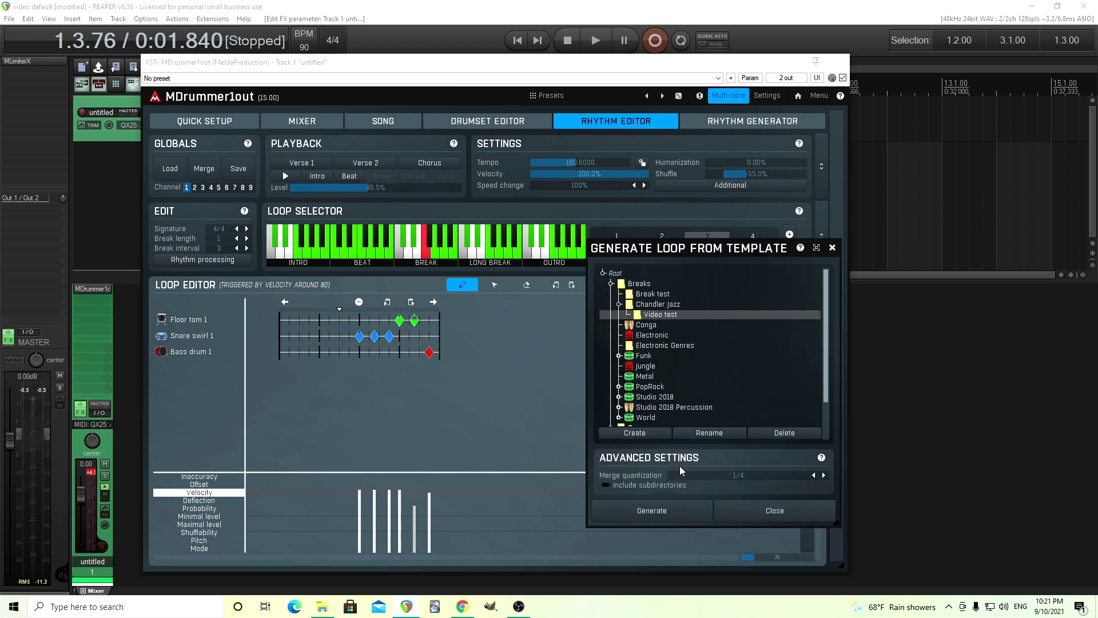
pyautogui.click(652, 511)
pyautogui.click(652, 511)
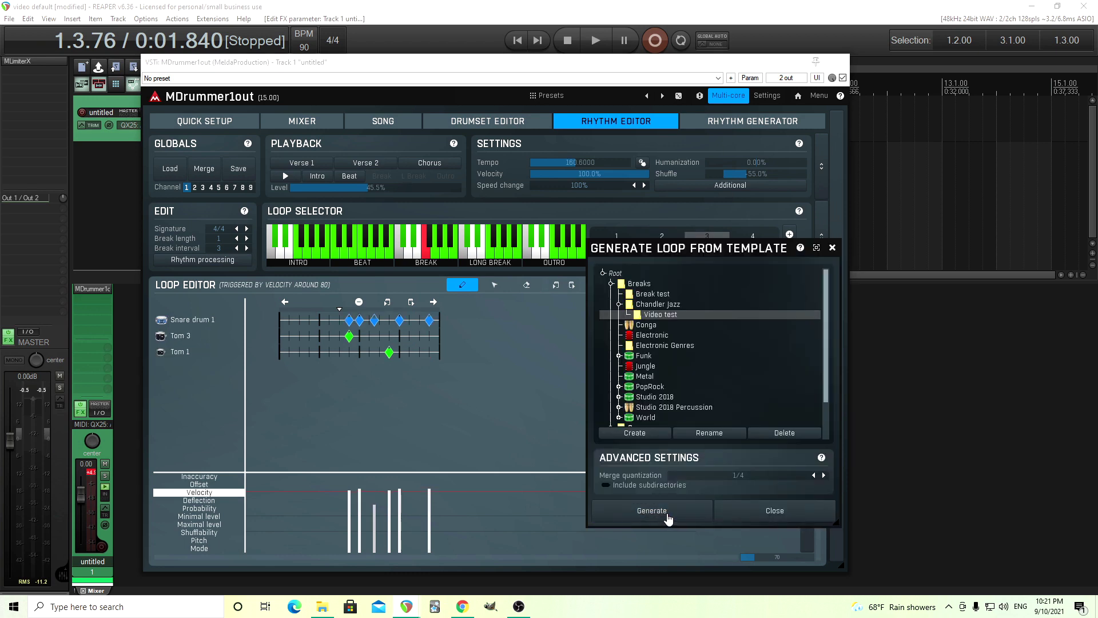
pyautogui.click(832, 247)
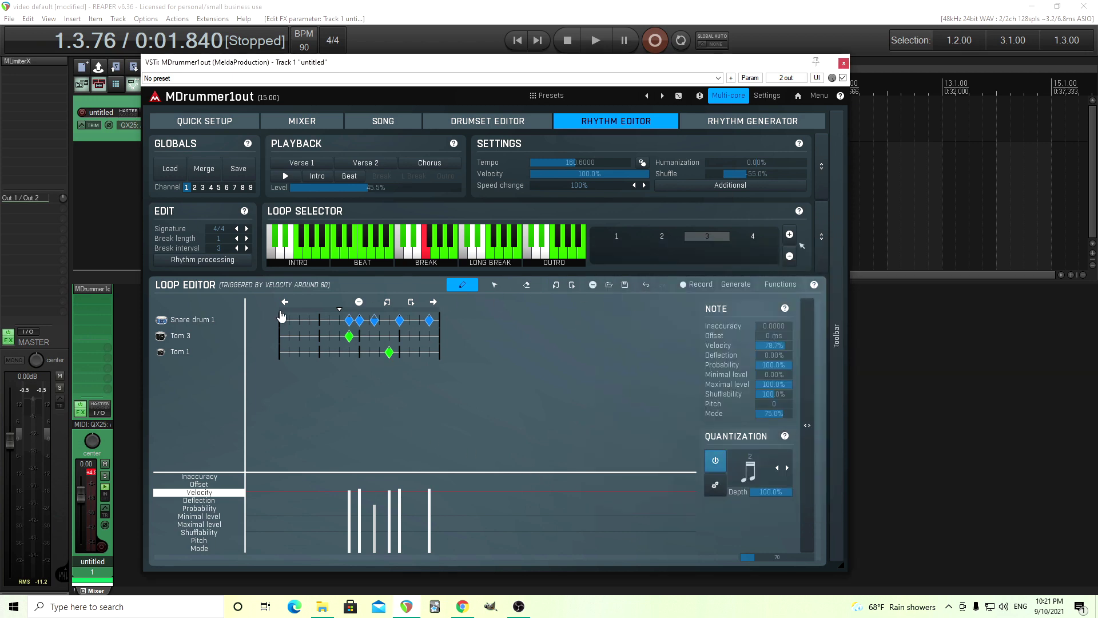
# Step: Play the rhythm briefly, then audition six break keys, ending on a three-variation snare swirl break
pyautogui.click(286, 178)
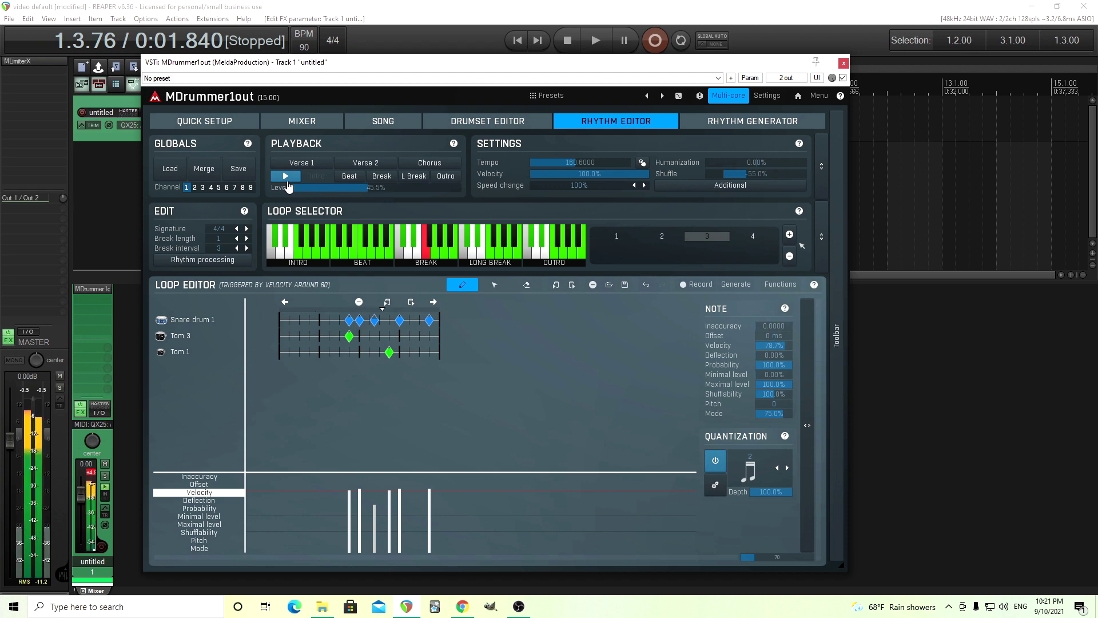
pyautogui.click(287, 179)
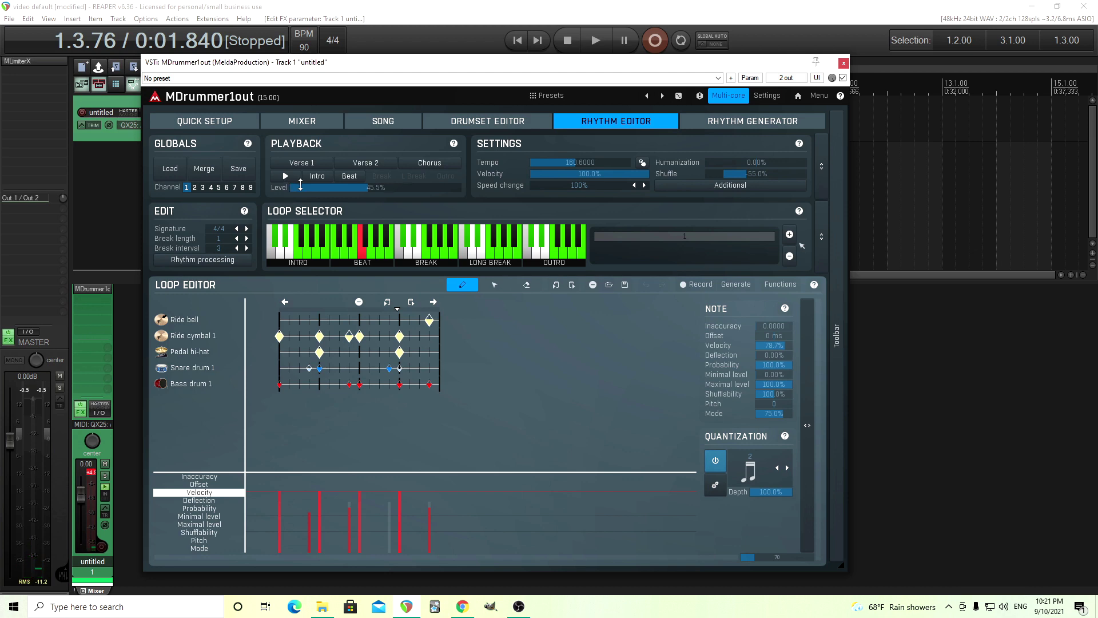
pyautogui.click(404, 251)
pyautogui.click(416, 251)
pyautogui.click(428, 253)
pyautogui.click(435, 252)
pyautogui.click(445, 252)
pyautogui.click(454, 252)
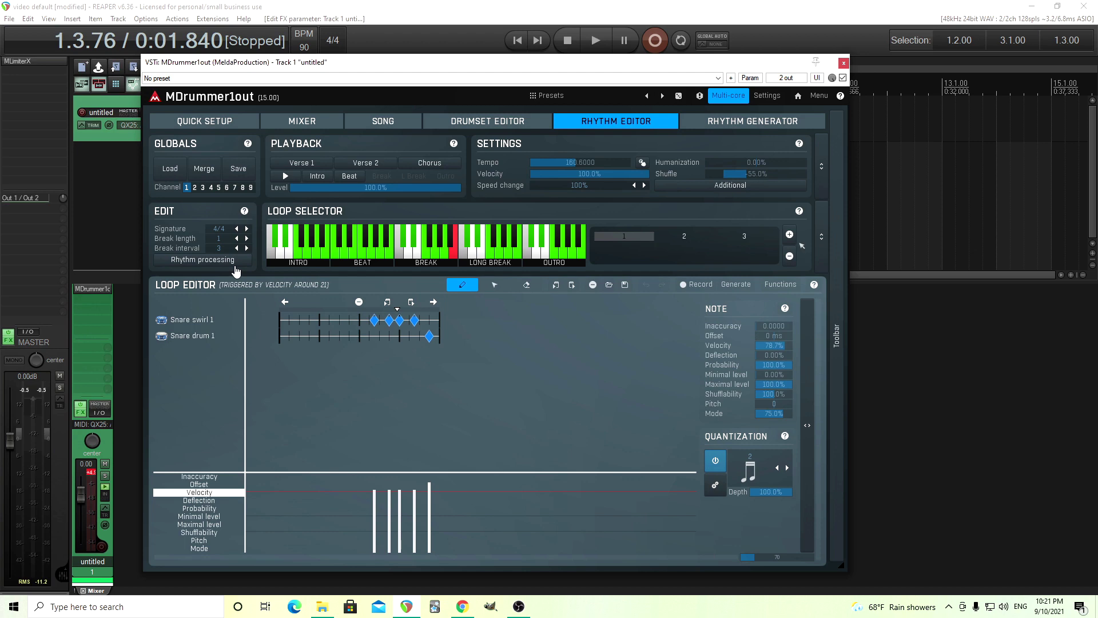
pyautogui.click(765, 122)
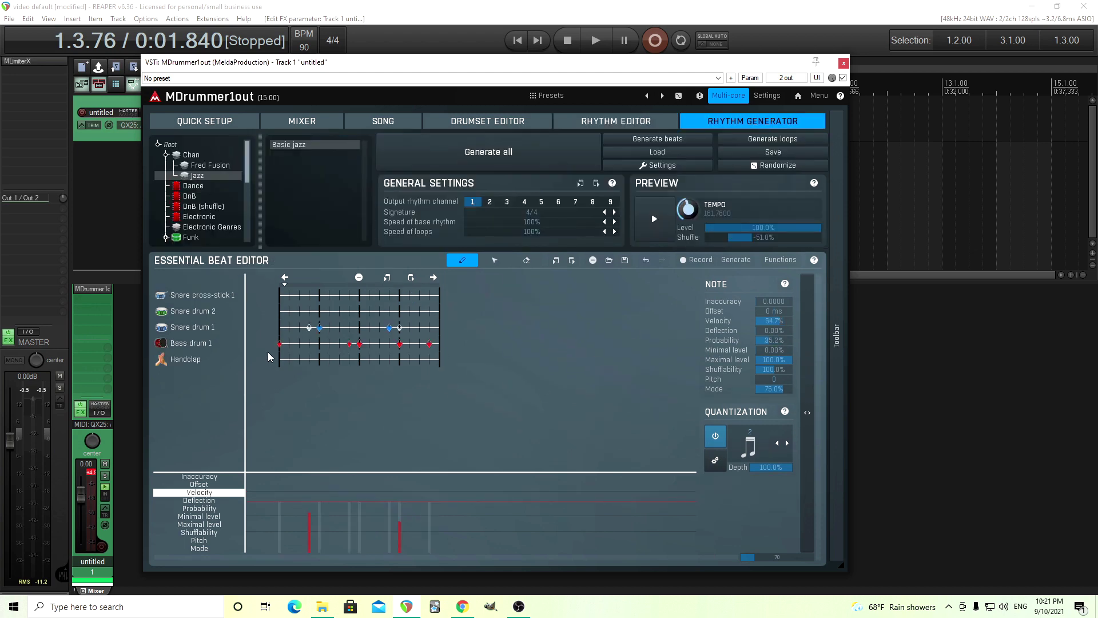
pyautogui.click(646, 166)
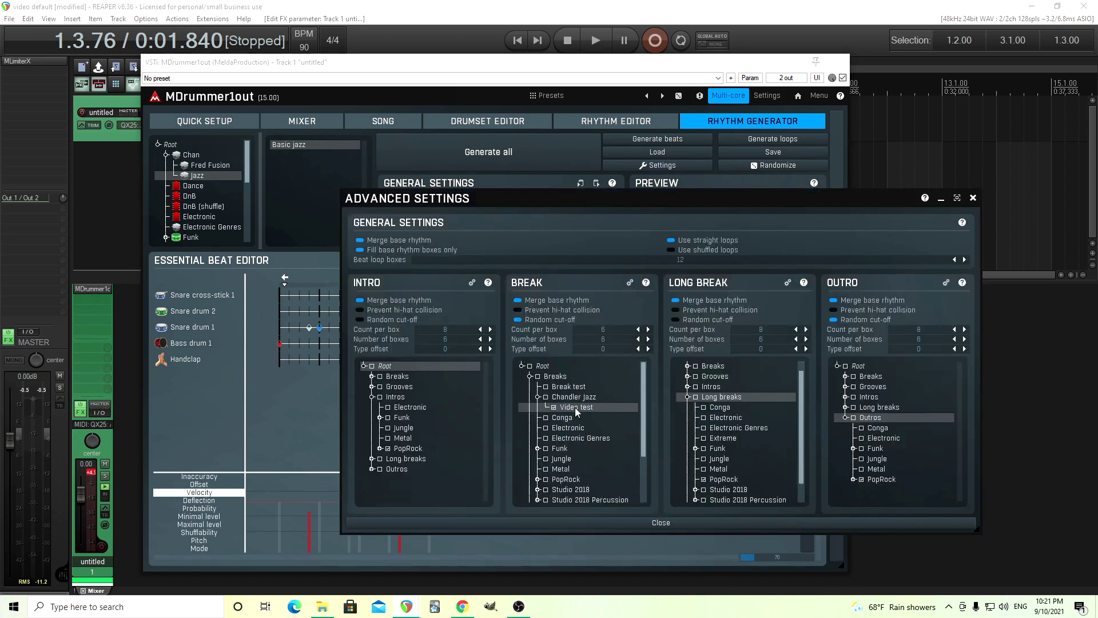
pyautogui.click(654, 527)
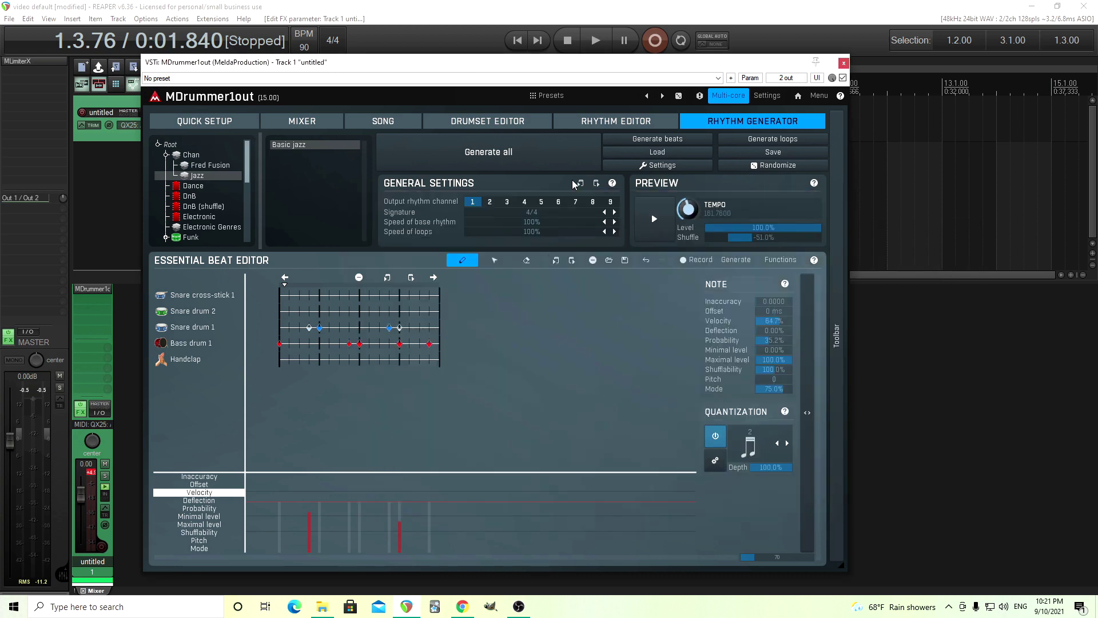
pyautogui.click(601, 122)
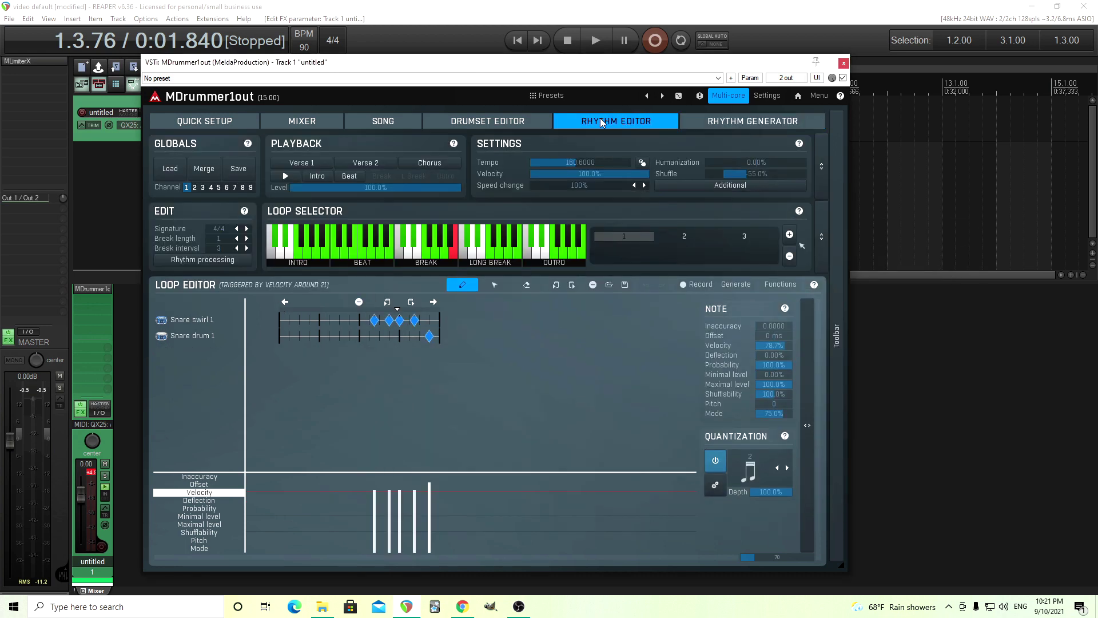